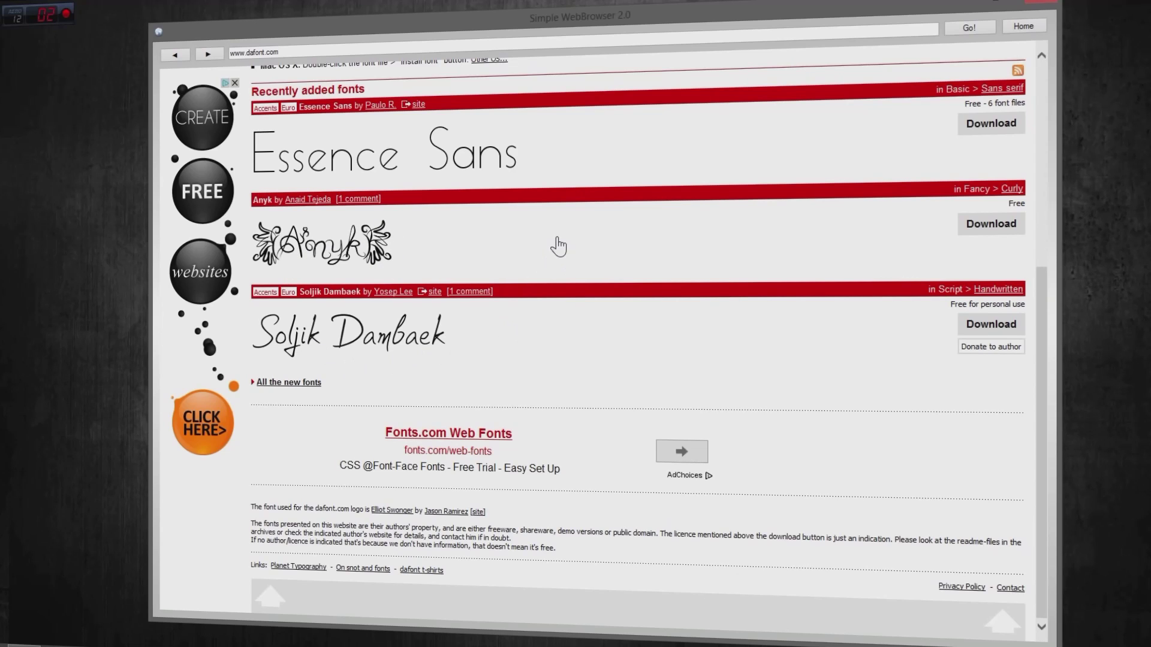
Open the Prowler font's page on dafont.com and decline to continue running scripts on it
scroll(557, 240, "up", 3)
left_click(475, 311)
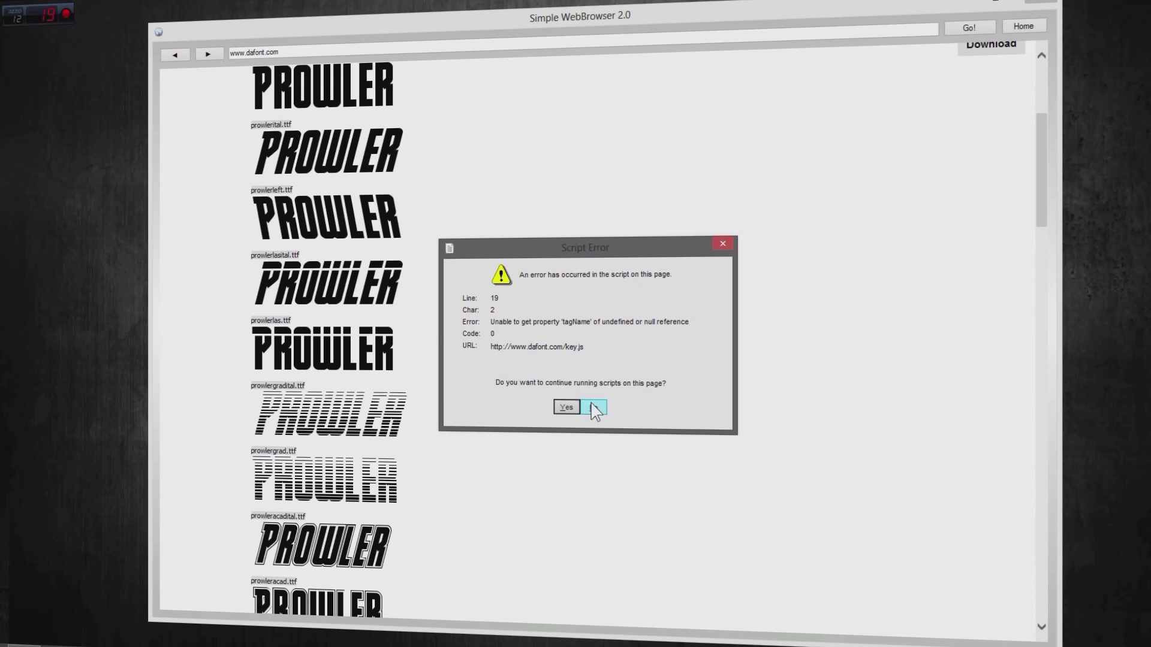
left_click(593, 408)
Download the Prowler font archive, save it to the Desktop as prowler, and close the download dialog
left_click_drag(1047, 213, 1038, 180)
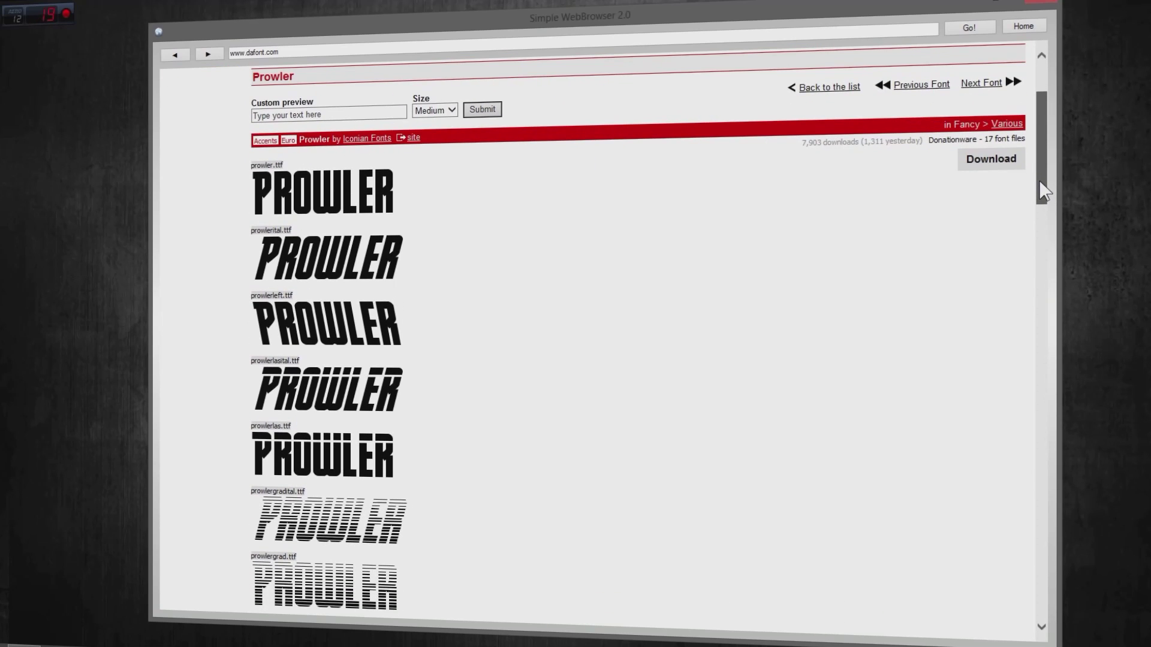
left_click_drag(1038, 180, 1013, 175)
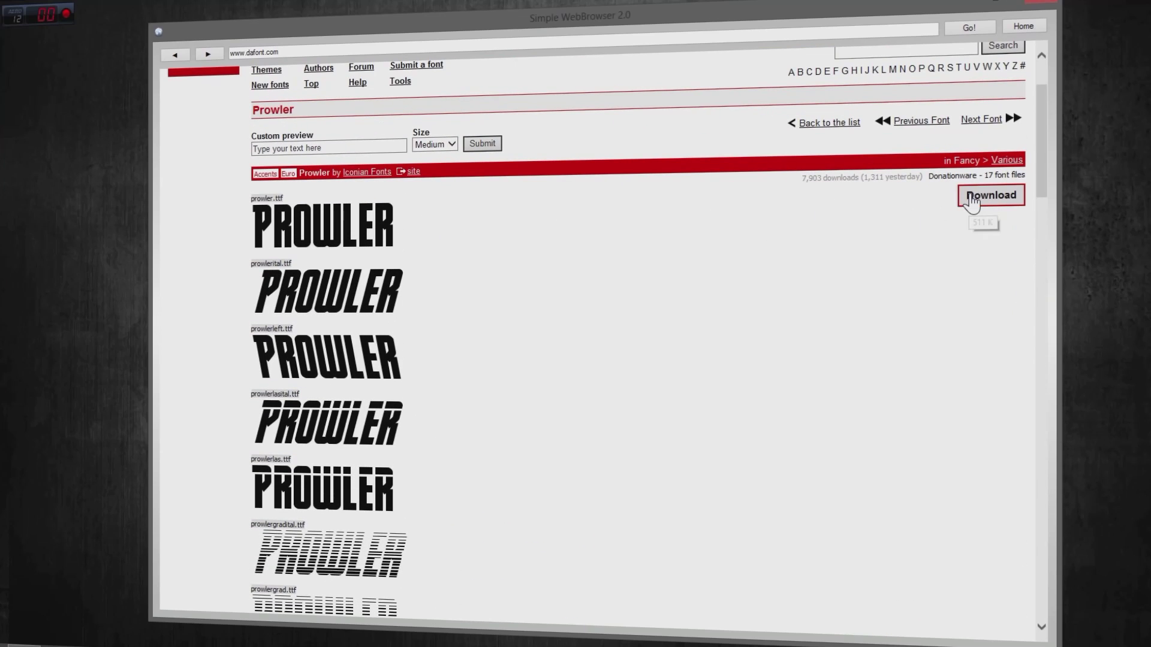
left_click_drag(1042, 181, 1042, 174)
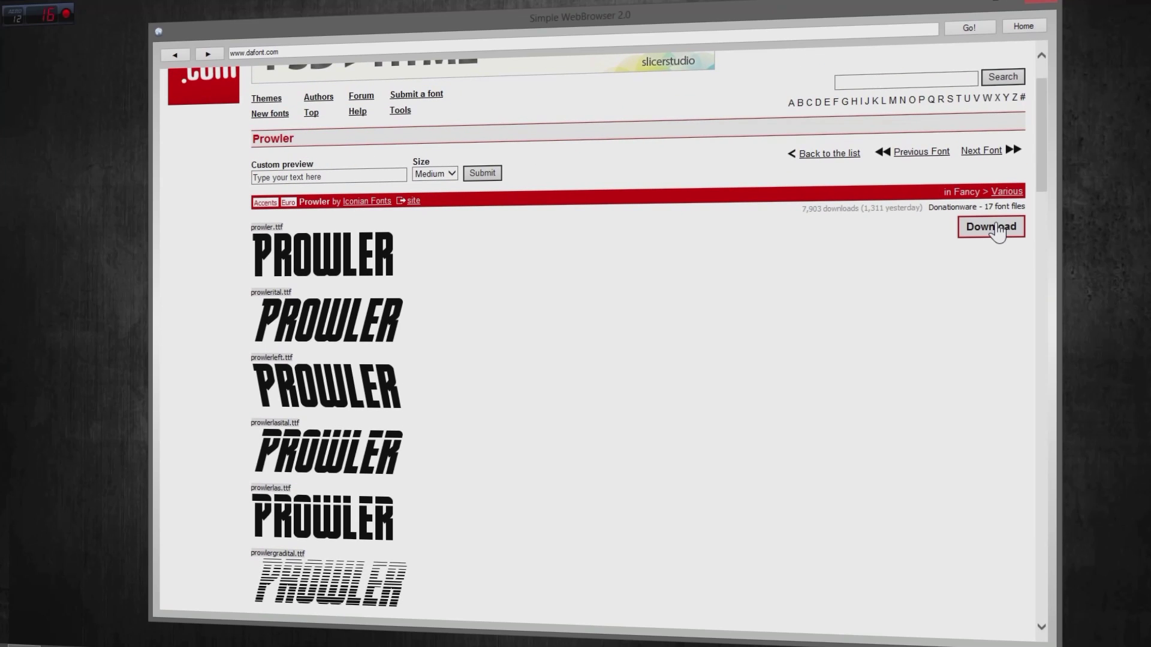
left_click(992, 227)
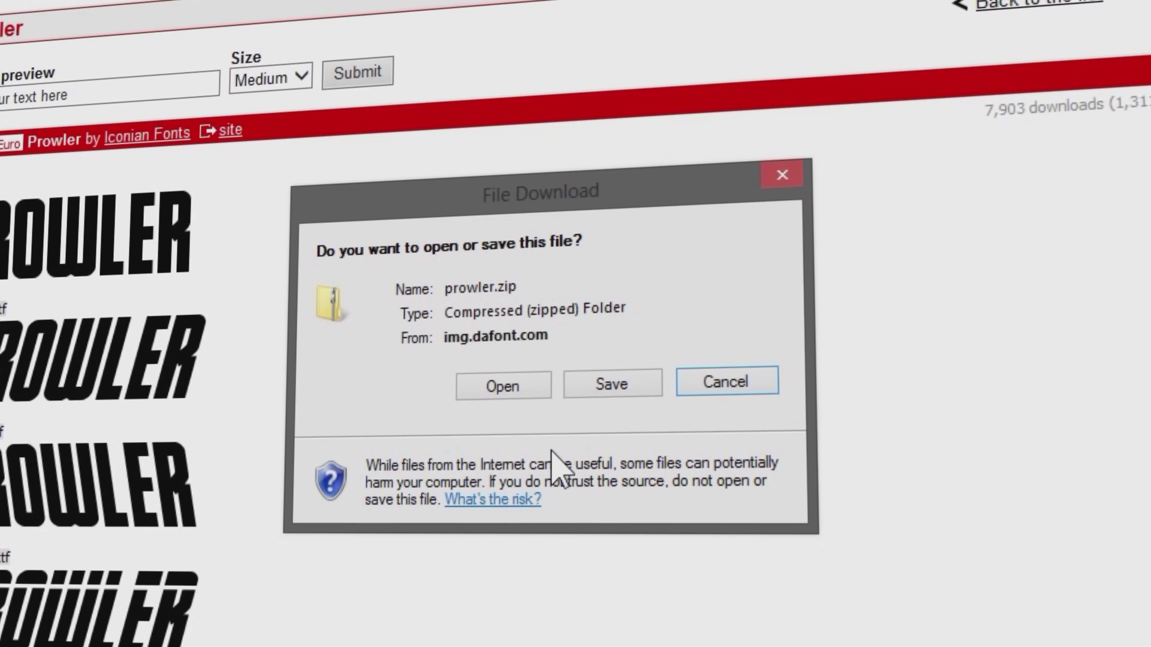
left_click(612, 383)
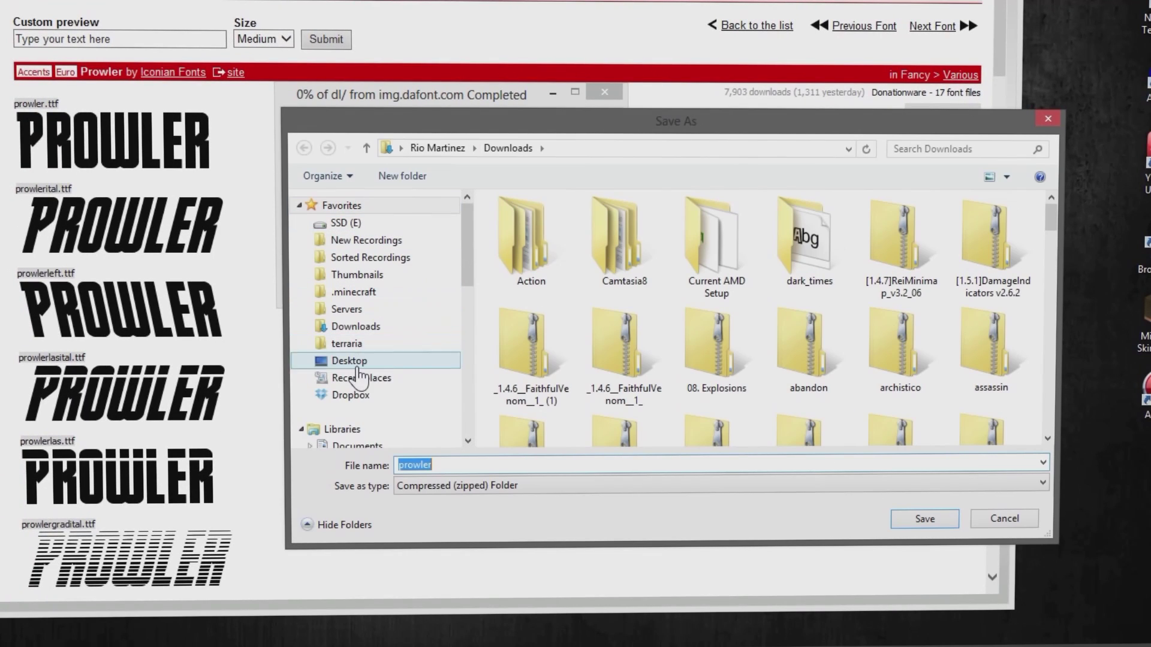
left_click(359, 364)
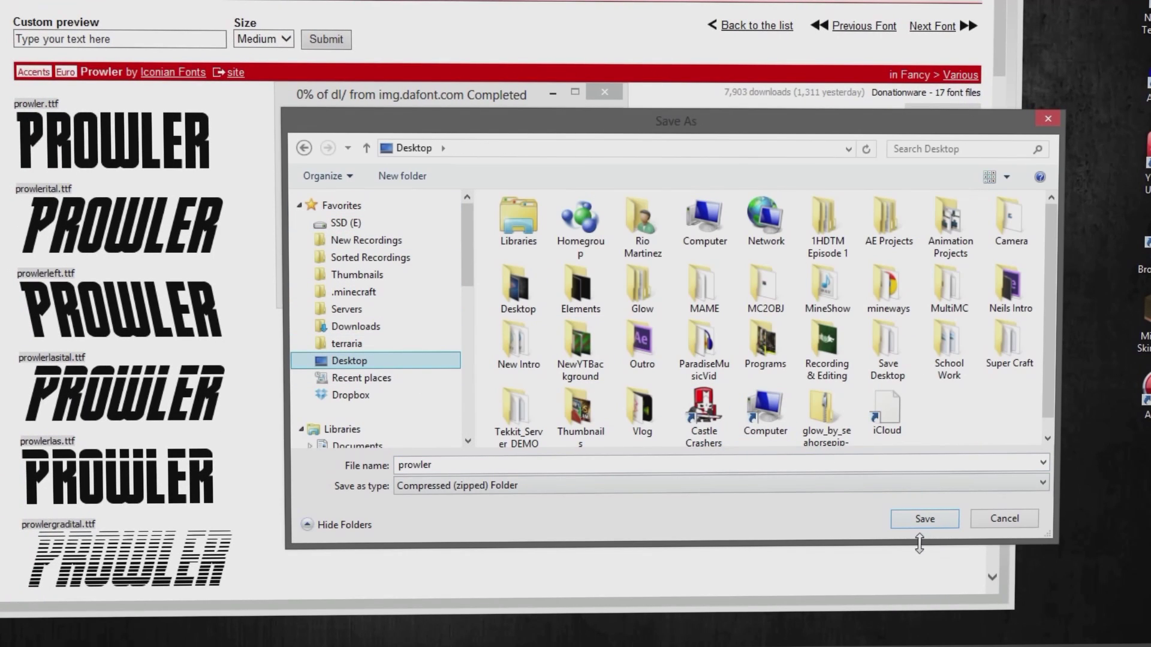
left_click(935, 521)
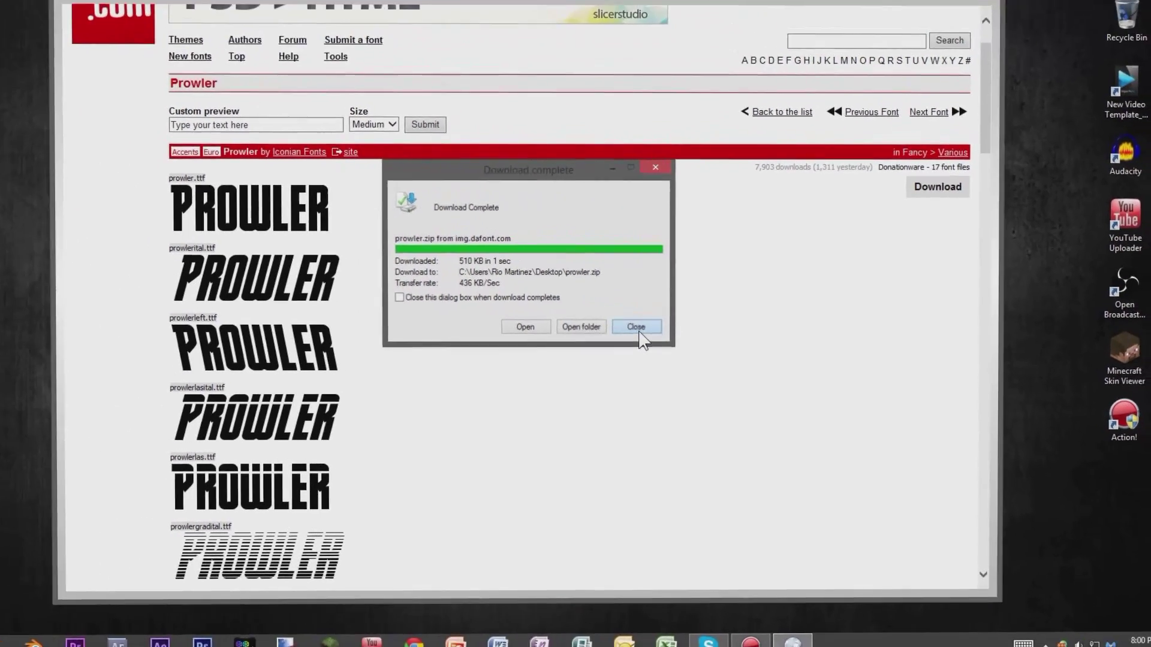
left_click(583, 285)
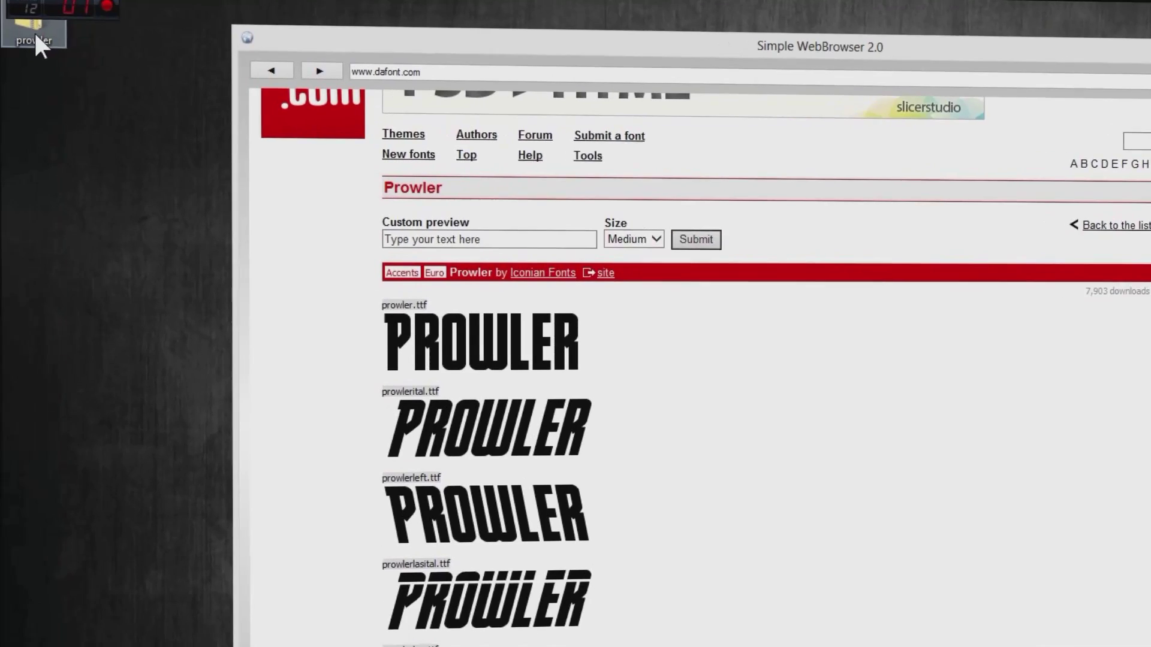
Move the prowler archive to an open spot beside the browser on the desktop and open it
left_click_drag(18, 35, 69, 263)
left_click_drag(143, 415, 138, 423)
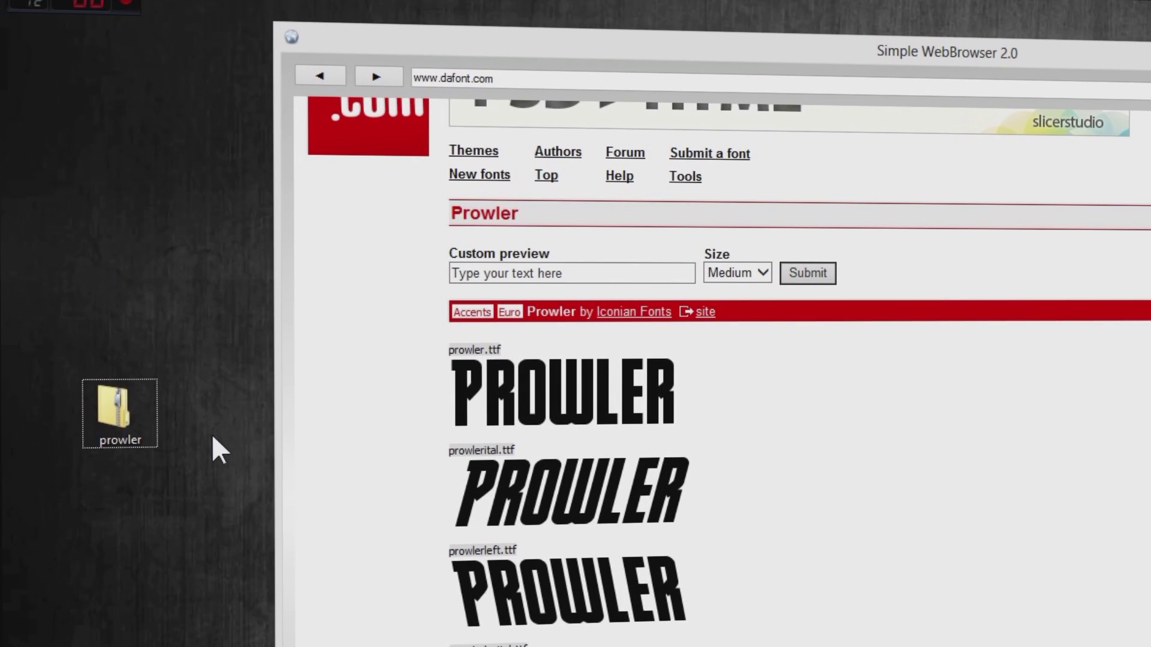
left_click(118, 419)
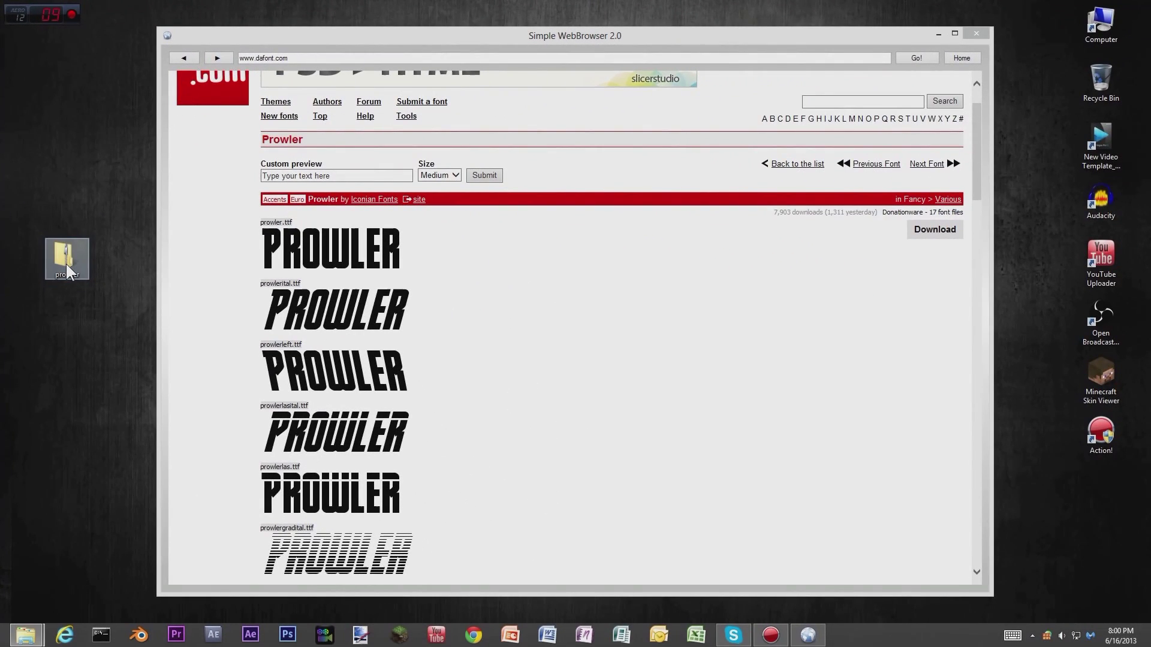
double_click(63, 255)
left_click_drag(372, 102, 727, 85)
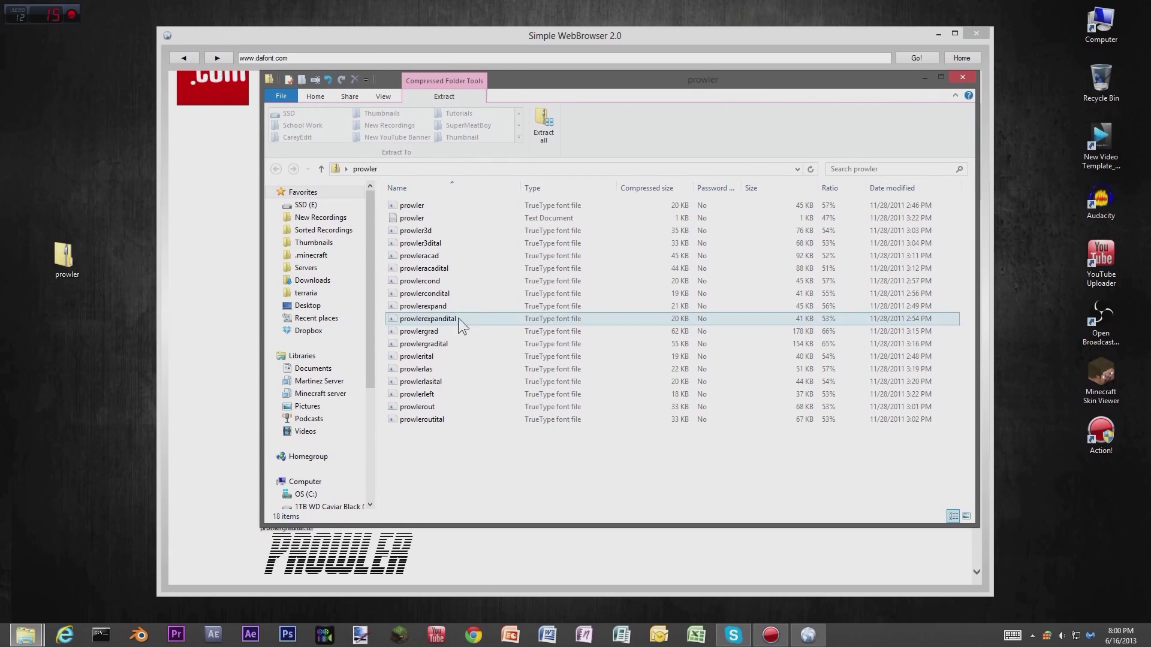
Compare the font files inside the prowler archive with the Prowler variants shown on the font's web page
left_click_drag(450, 452, 420, 436)
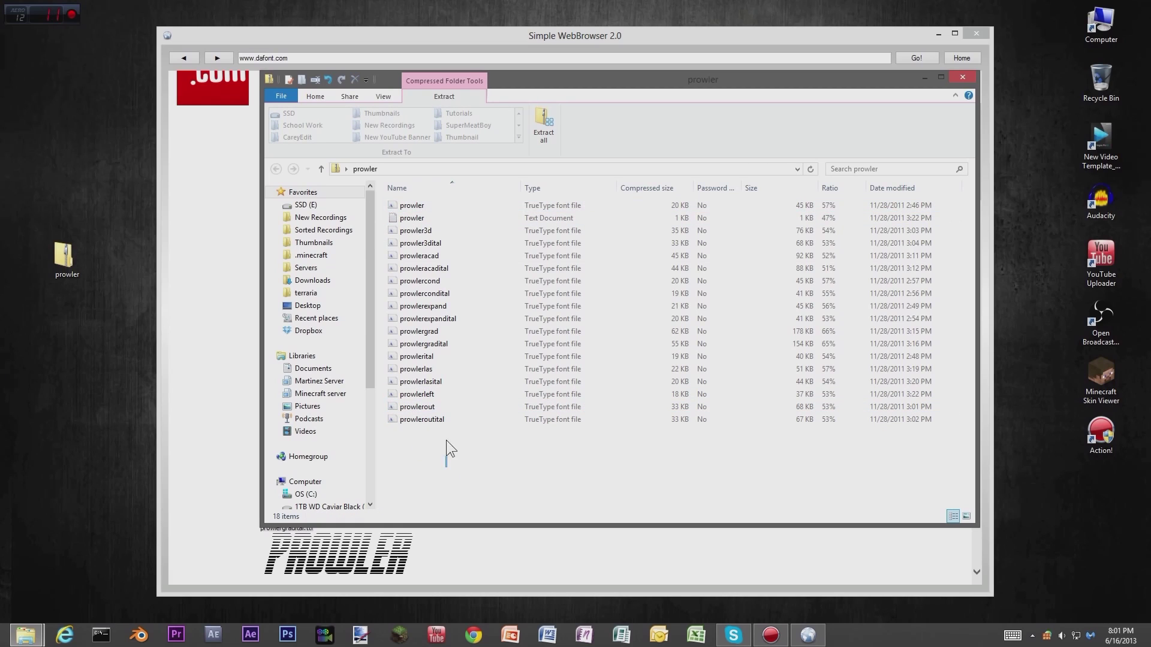
left_click_drag(449, 452, 442, 313)
left_click_drag(533, 83, 725, 136)
left_click(569, 34)
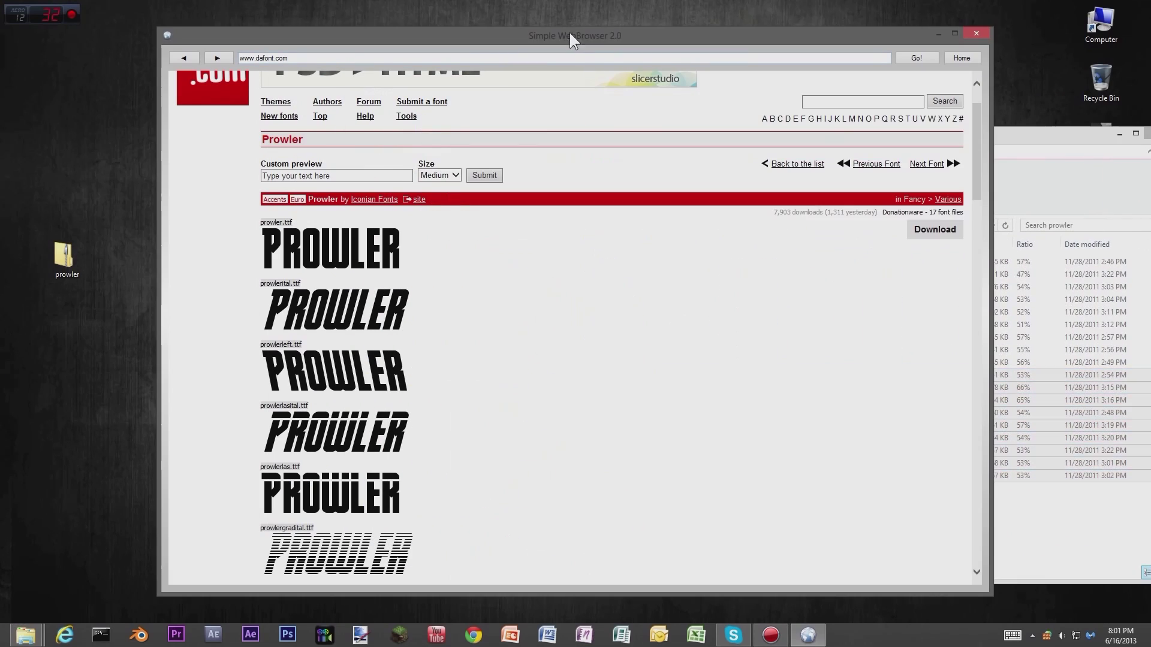
left_click_drag(975, 173, 953, 149)
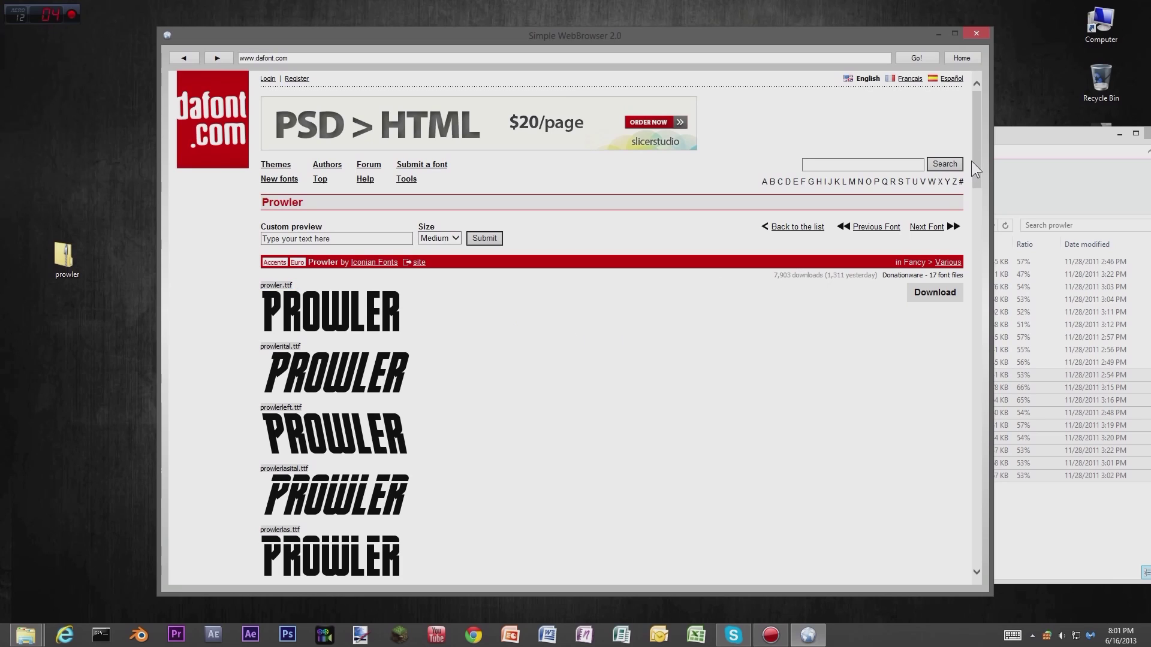
left_click(1023, 133)
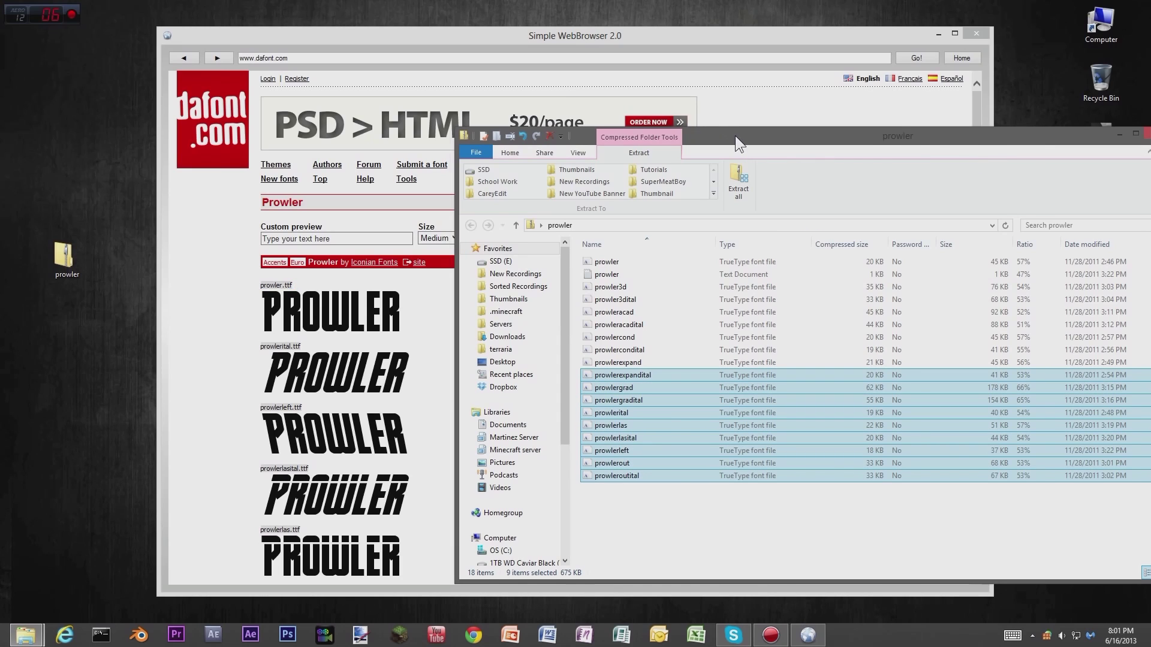
left_click_drag(735, 136, 512, 110)
left_click(518, 479)
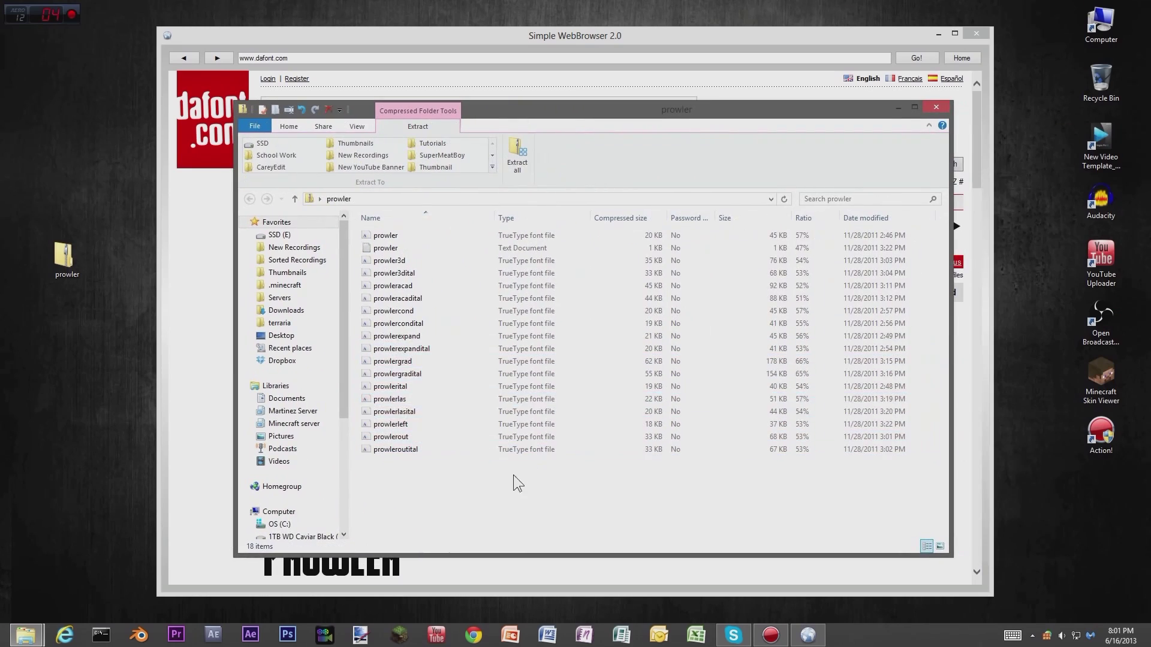
Install the regular prowler TrueType font from the archive and close its preview
left_click(383, 237)
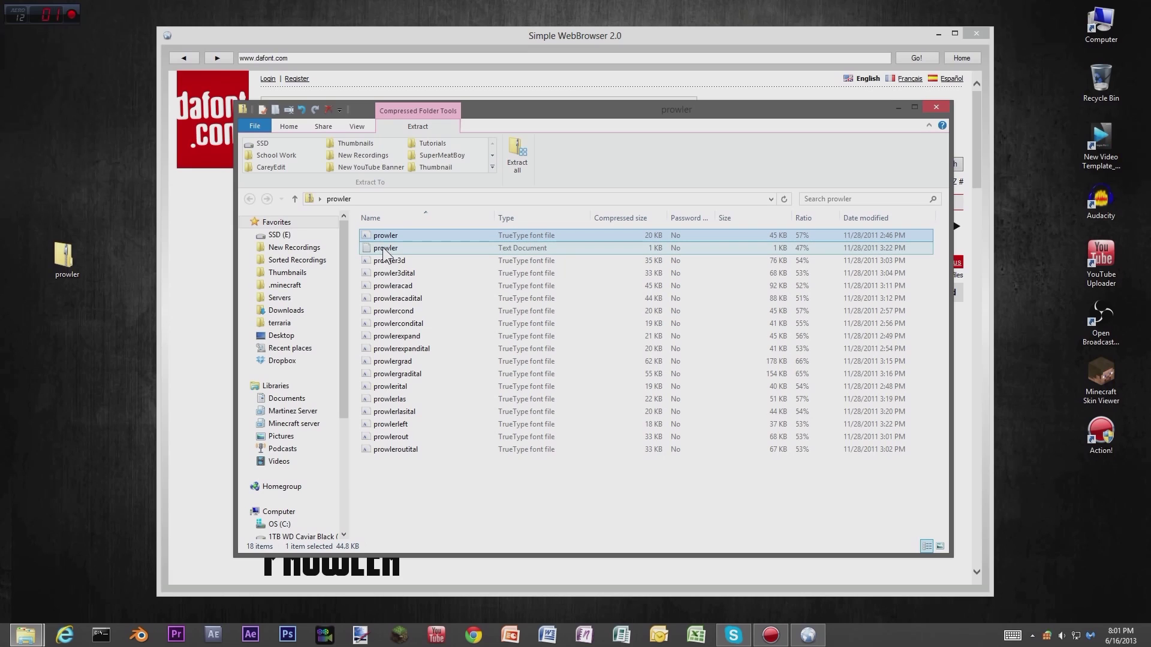
double_click(381, 238)
left_click_drag(415, 135, 453, 101)
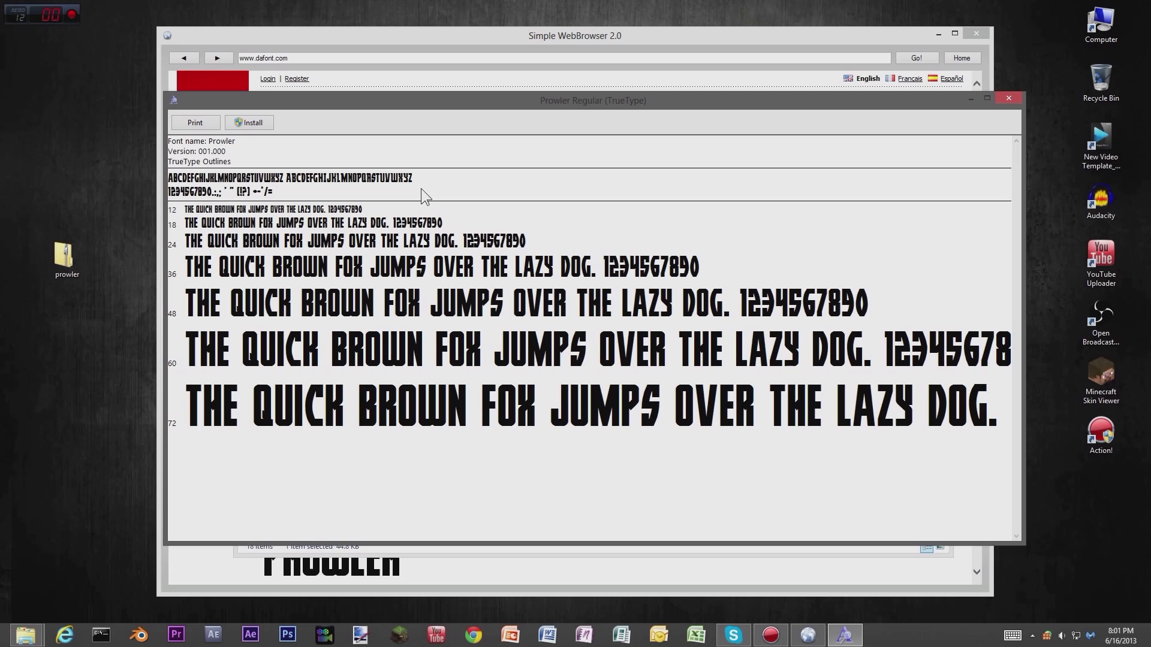
left_click(251, 124)
left_click(1007, 100)
Copy the regular prowler TrueType font file from the archive to the desktop and place it below the archive
left_click_drag(821, 116, 909, 105)
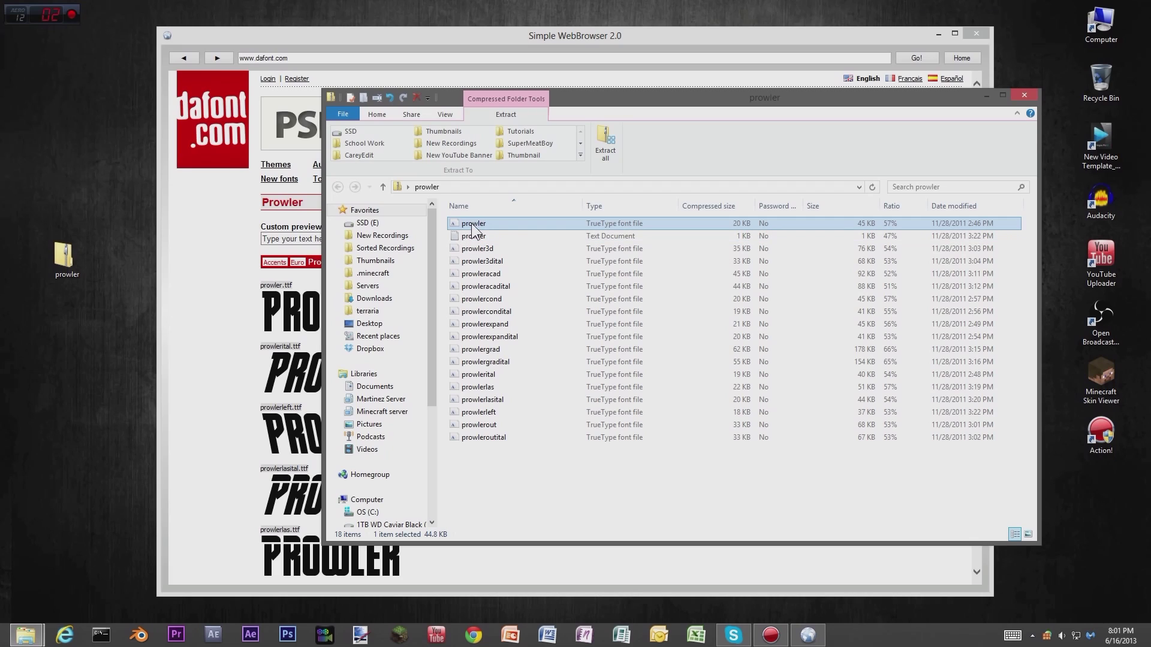
left_click_drag(474, 230, 60, 387)
left_click_drag(17, 31, 17, 43)
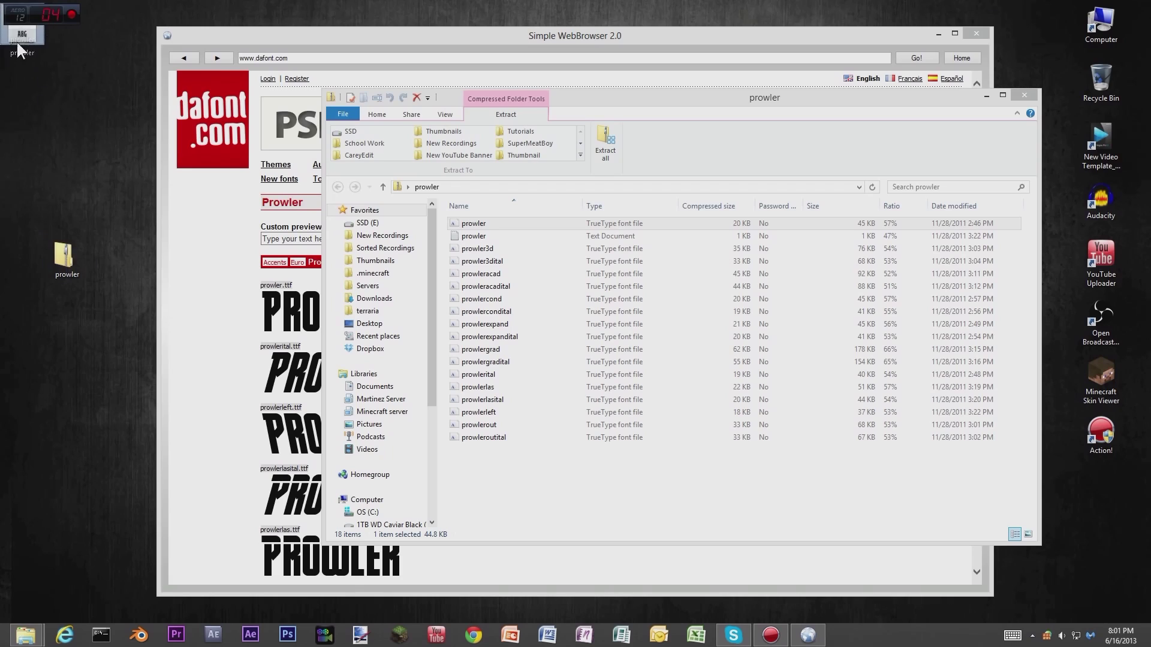
left_click_drag(54, 286, 64, 321)
left_click_drag(107, 198, 70, 358)
left_click(116, 246)
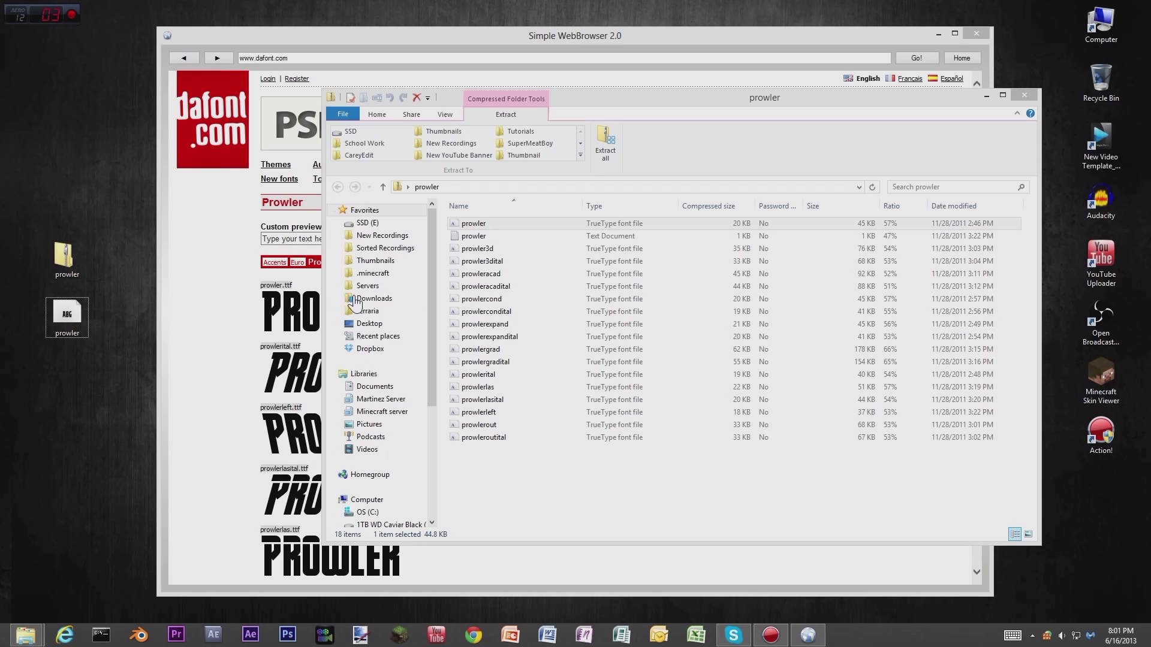
Preview the regular prowler font inside the archive, close the preview, and select the font's copy on the desktop
double_click(479, 225)
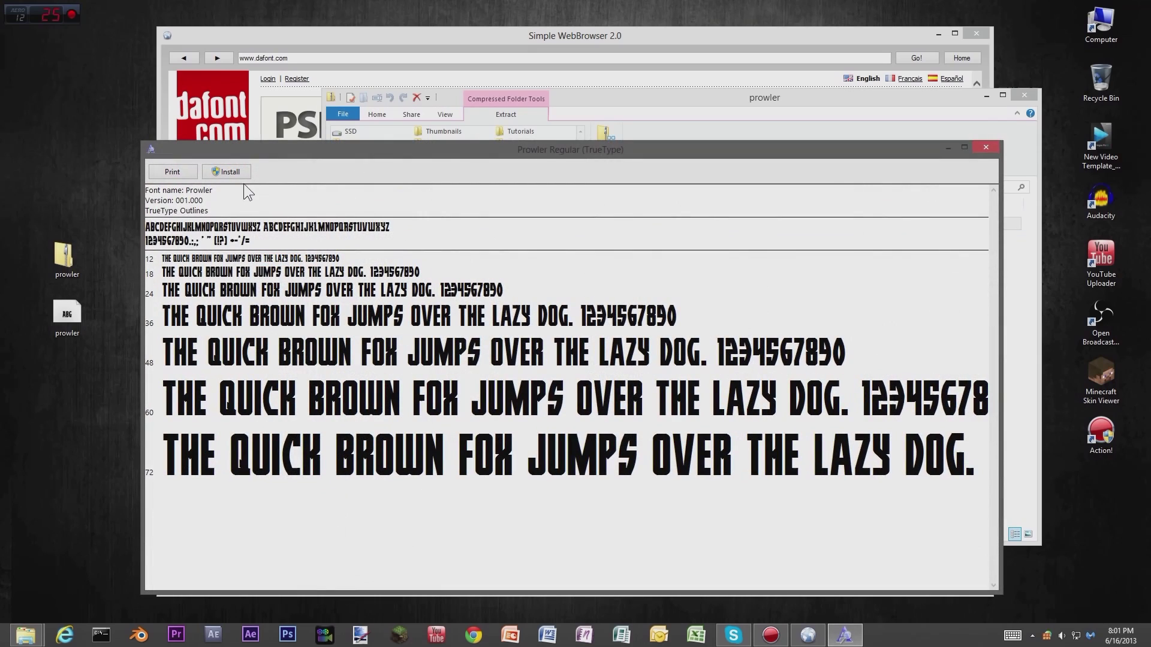
left_click(984, 145)
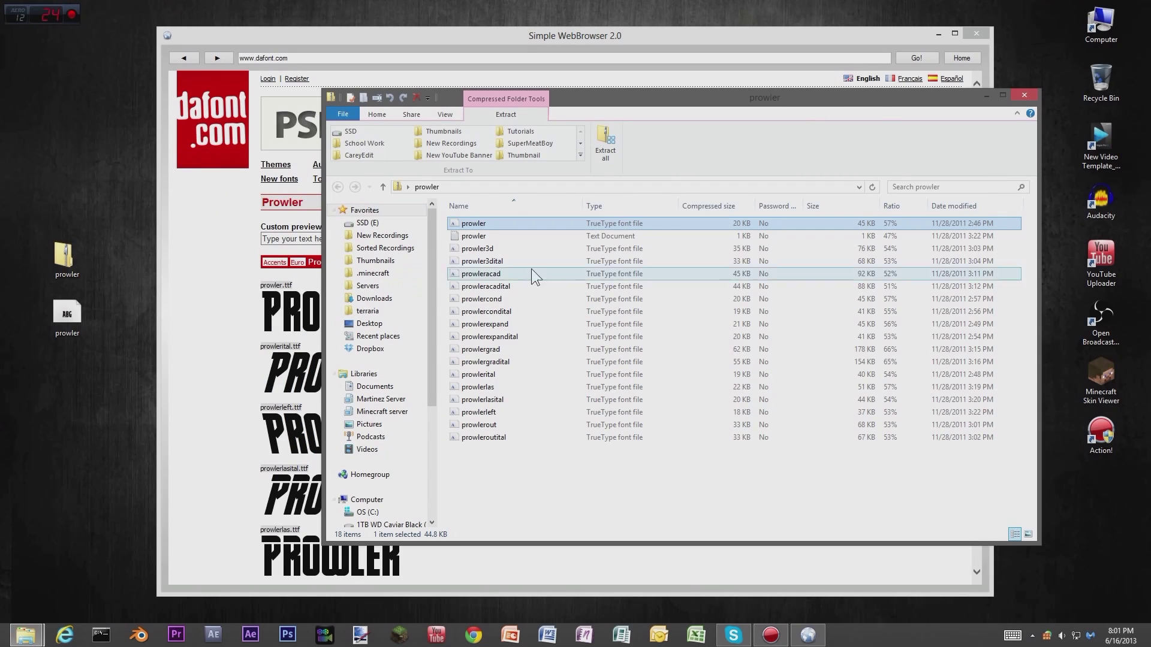
left_click(66, 318)
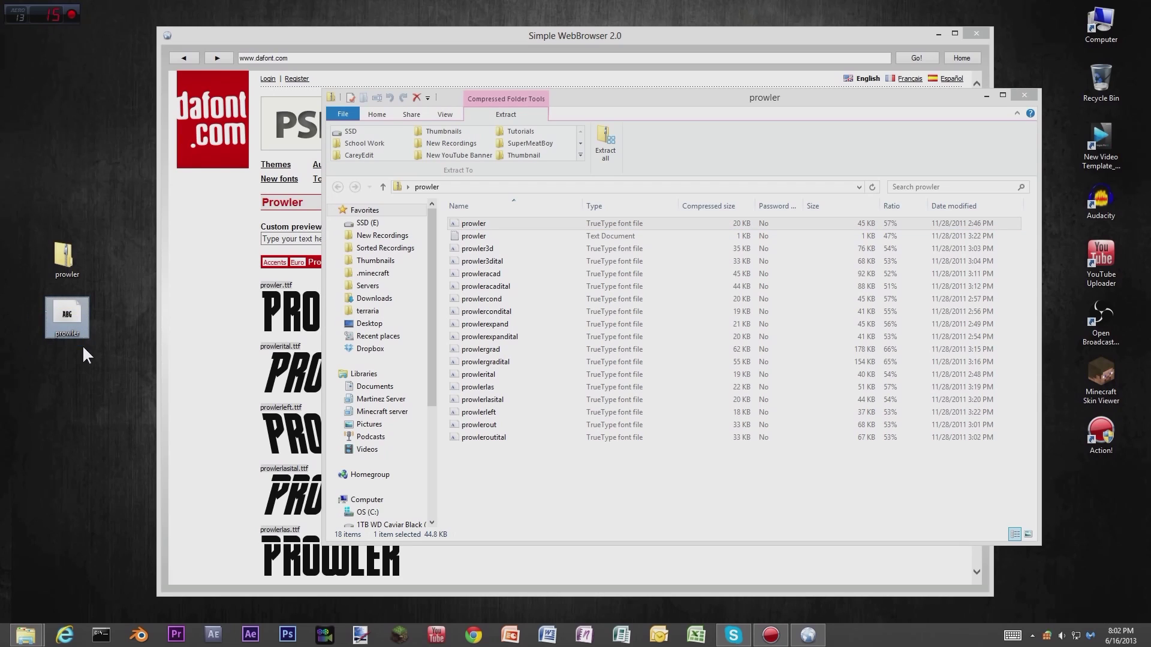
Close the archive window and the browser, and move both prowler files near the Blender shortcut on the desktop
left_click(1025, 96)
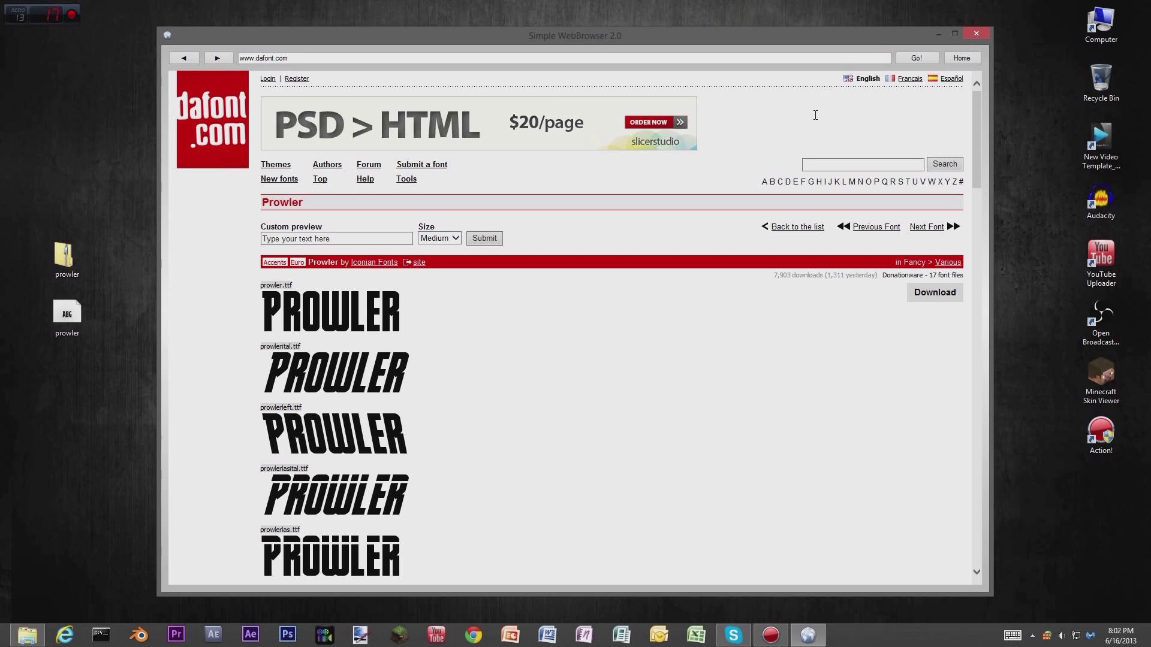
left_click(977, 34)
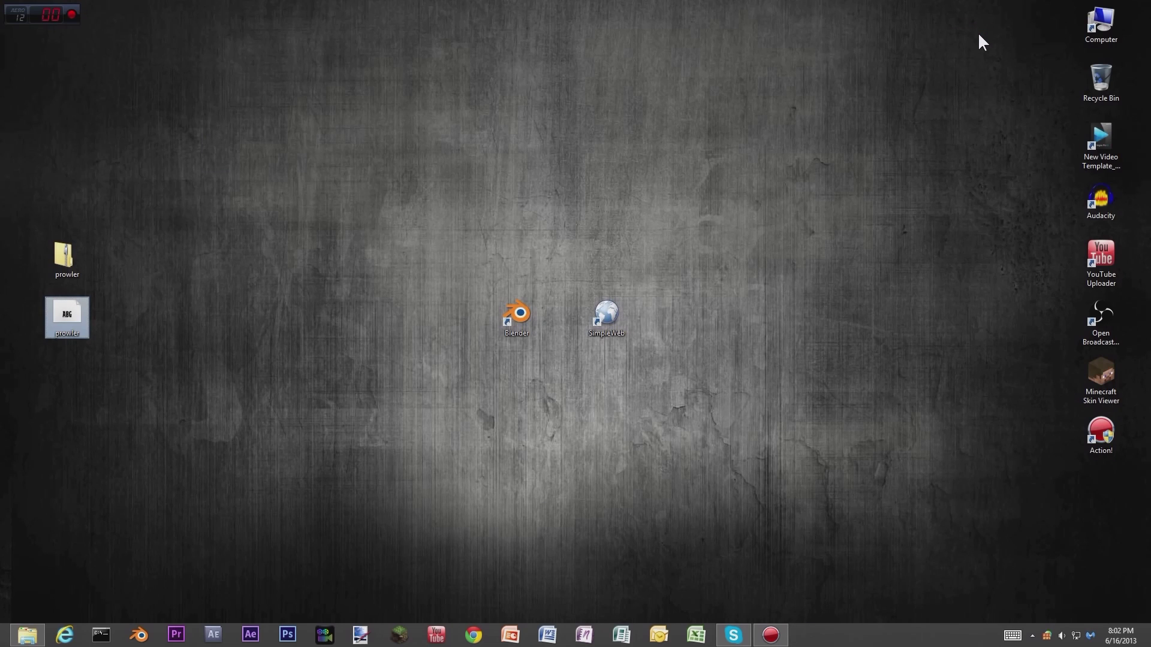
left_click(93, 326)
left_click_drag(140, 183, 109, 339)
left_click_drag(78, 255, 399, 264)
left_click(426, 201)
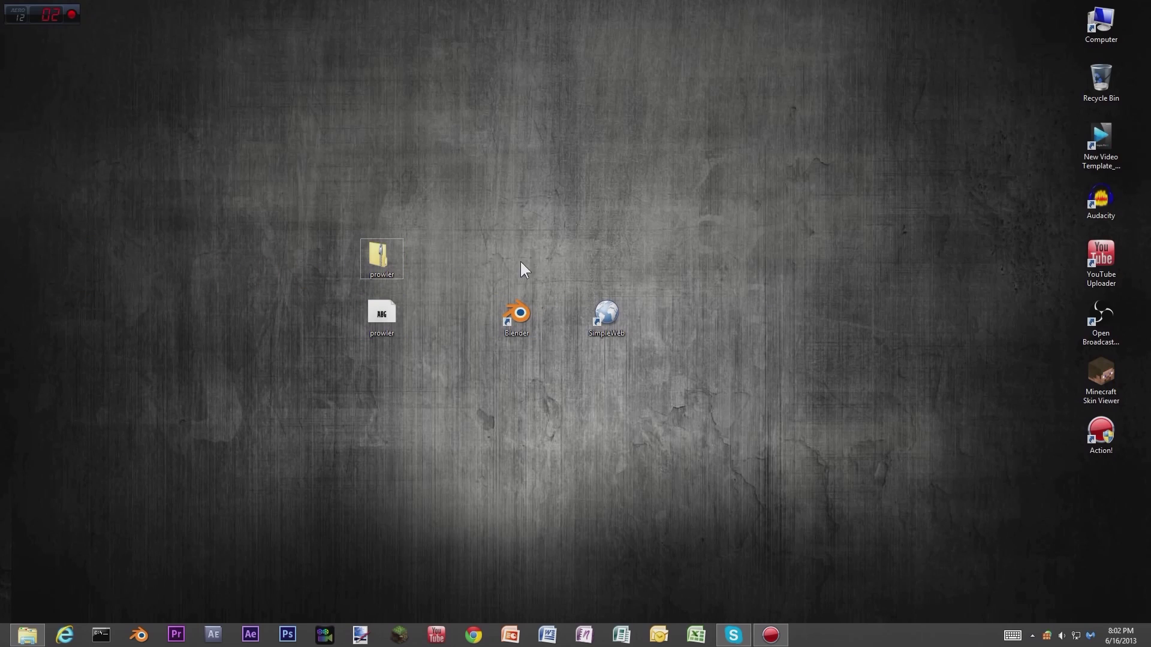
Launch Blender from the desktop and dismiss its splash screen
left_click_drag(262, 176, 443, 414)
left_click(442, 413)
left_click(523, 308)
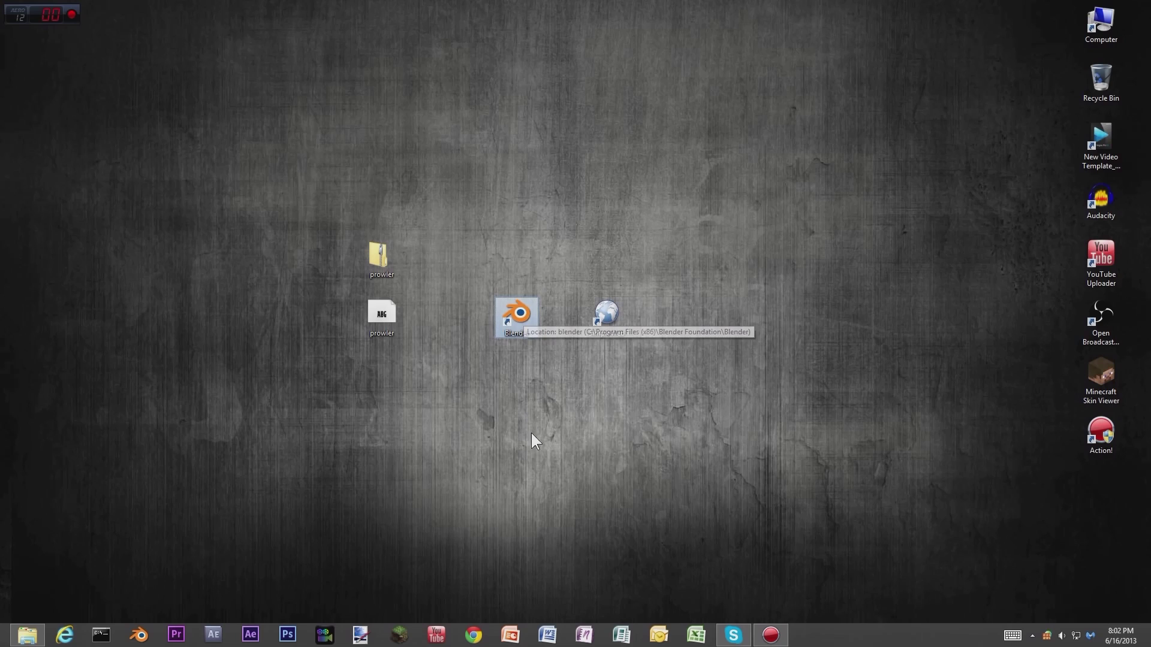
double_click(508, 321)
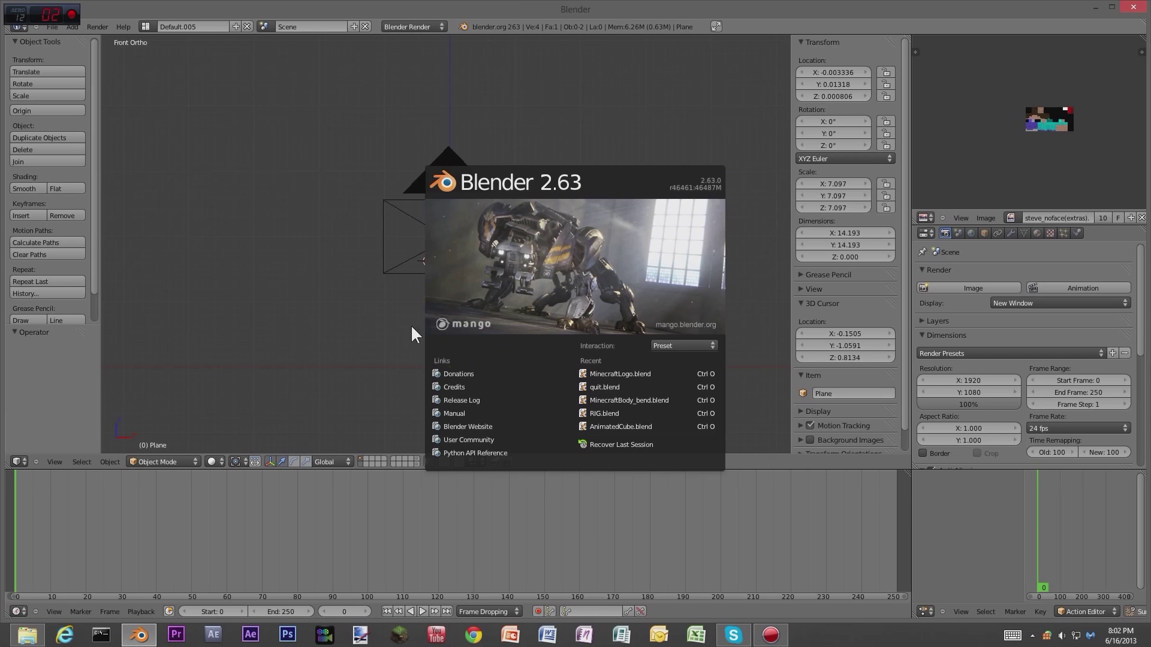
left_click(702, 97)
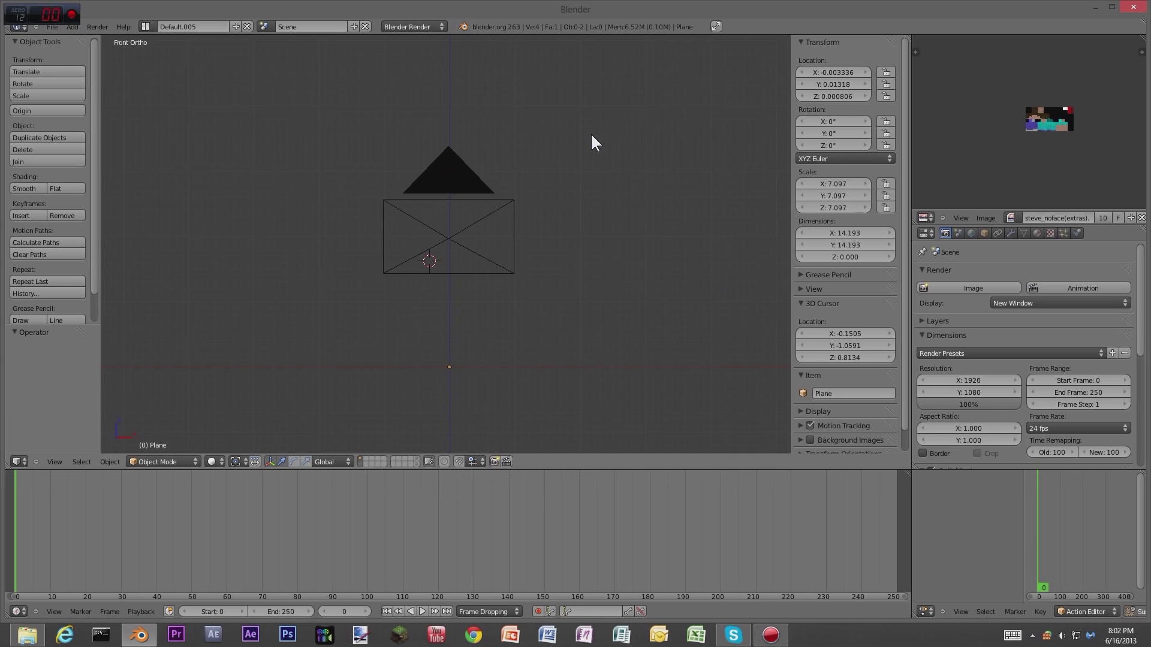
Delete the large ground plane from the scene and check the scene through the camera
middle_click_drag(548, 135, 561, 171)
right_click(584, 351)
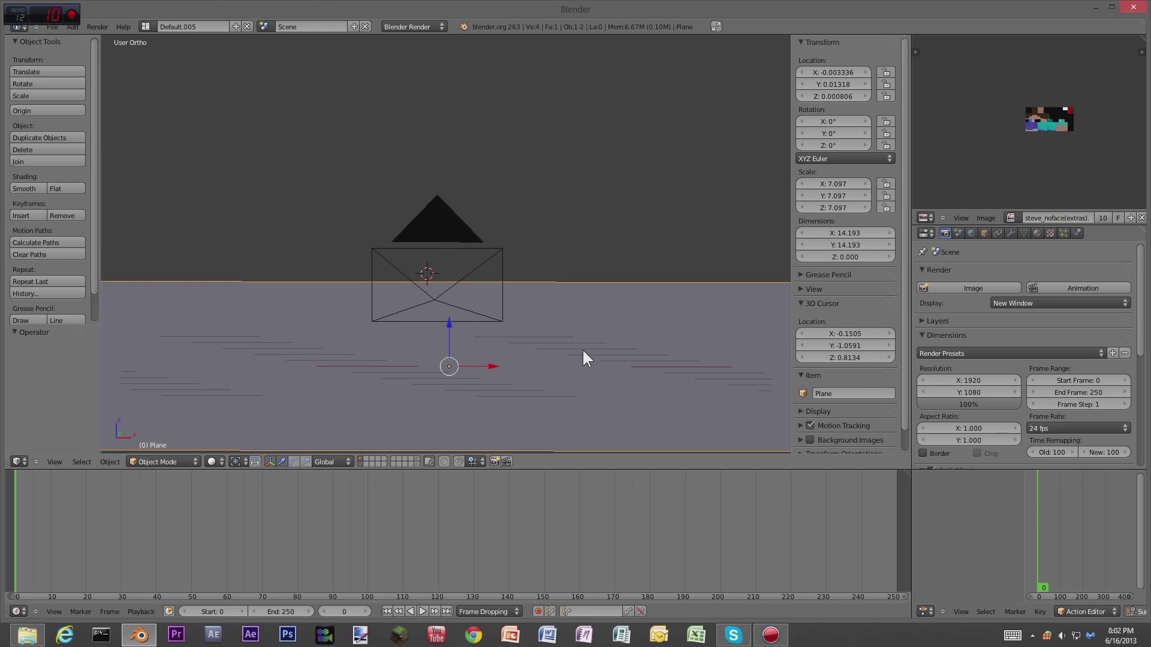
key("x")
left_click(583, 352)
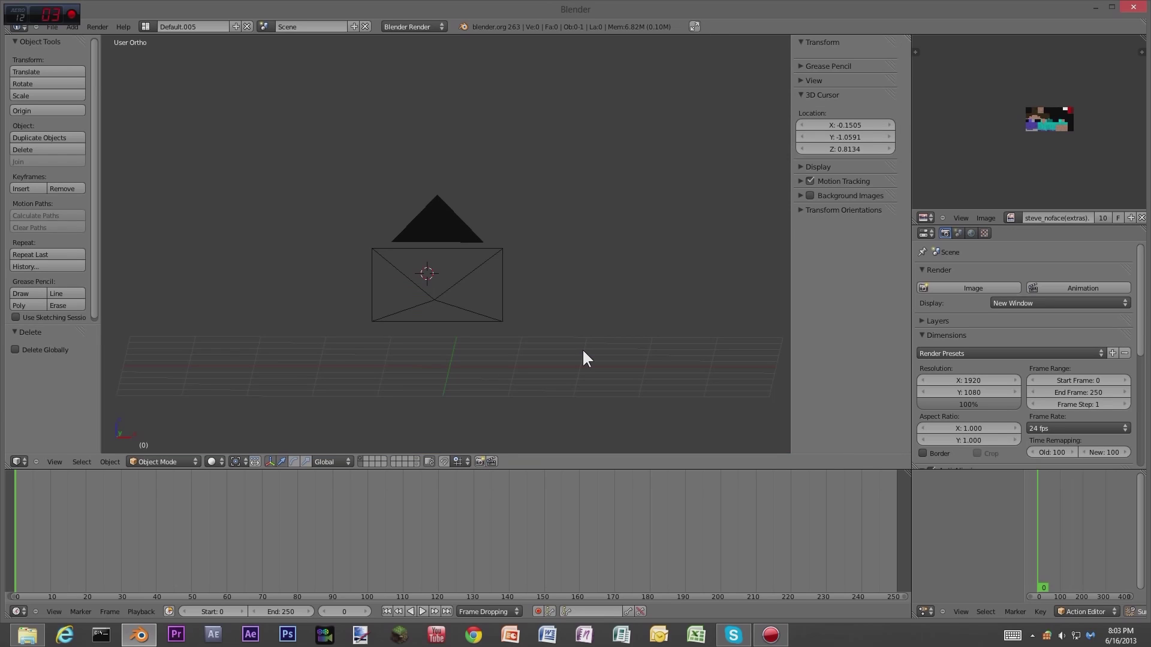
key("KP_0")
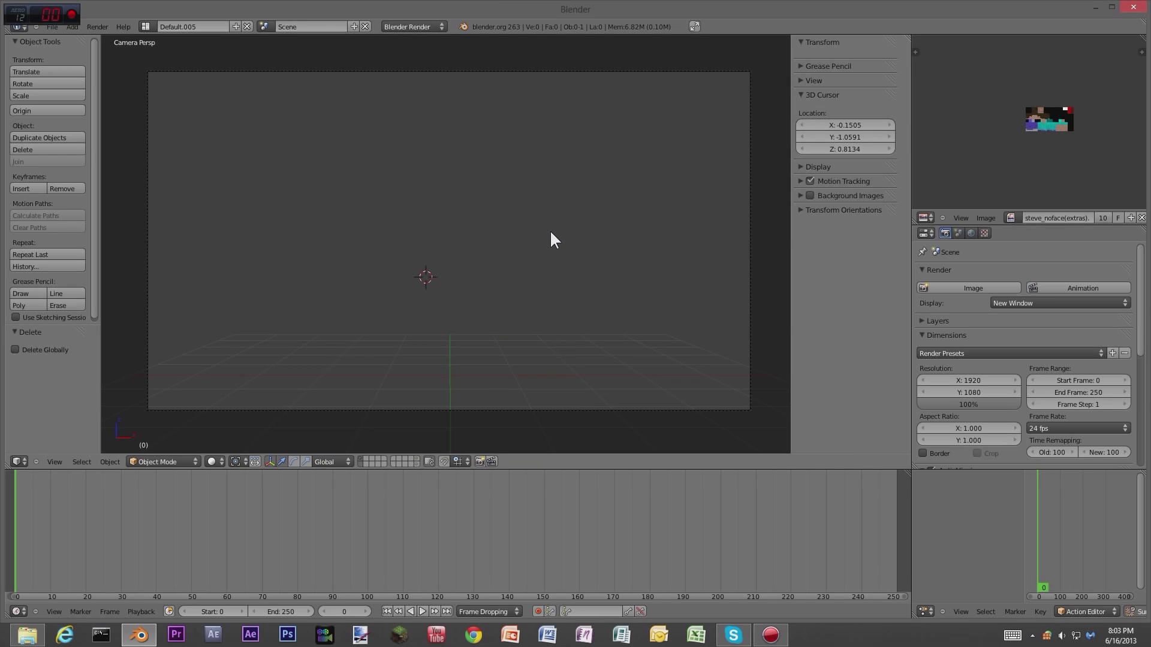
key("KP_0")
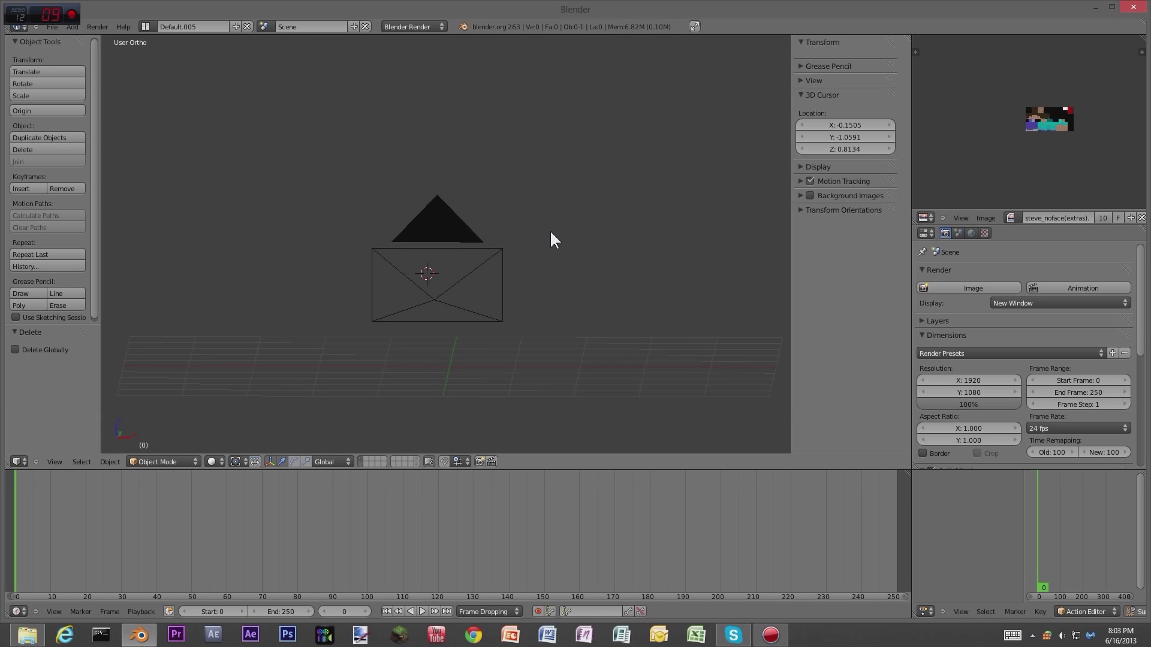
Examine the scene through the camera and in the front, right and top orthographic views, ending in the front view
key("KP_0")
key("KP_0")
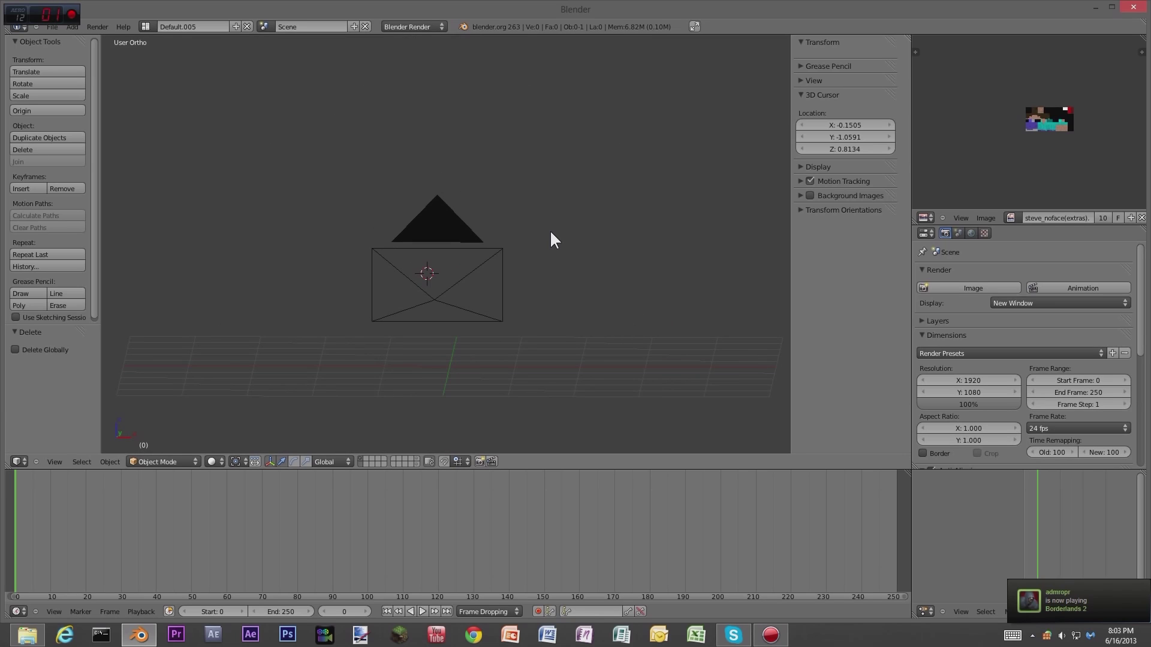
key("KP_1")
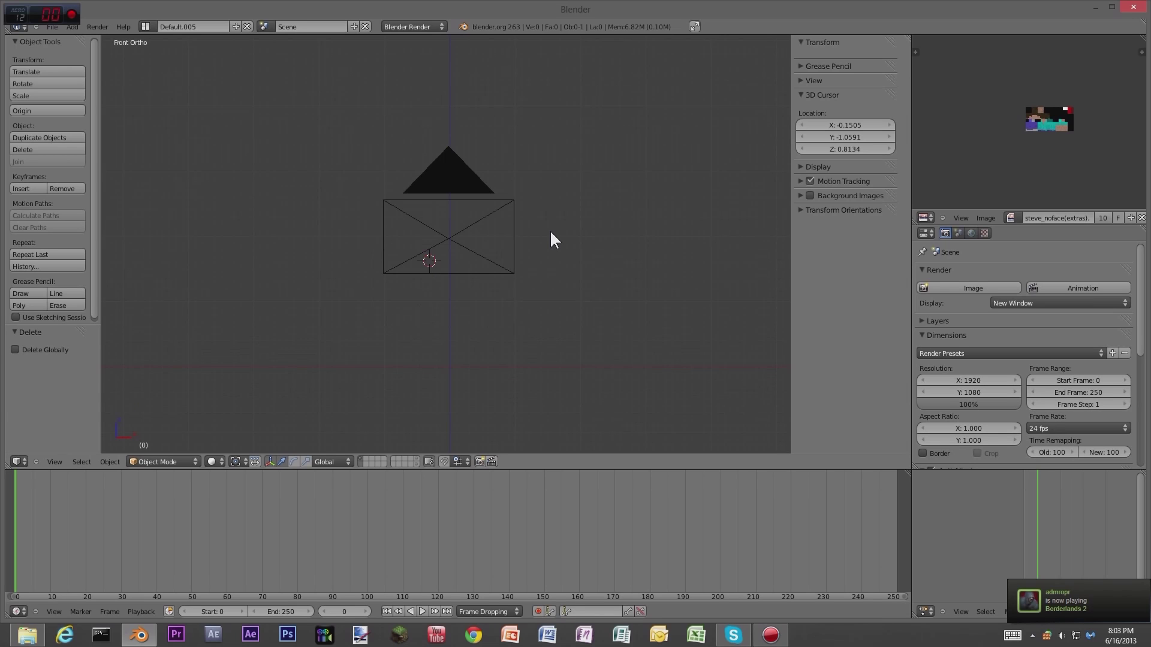
key("KP_3")
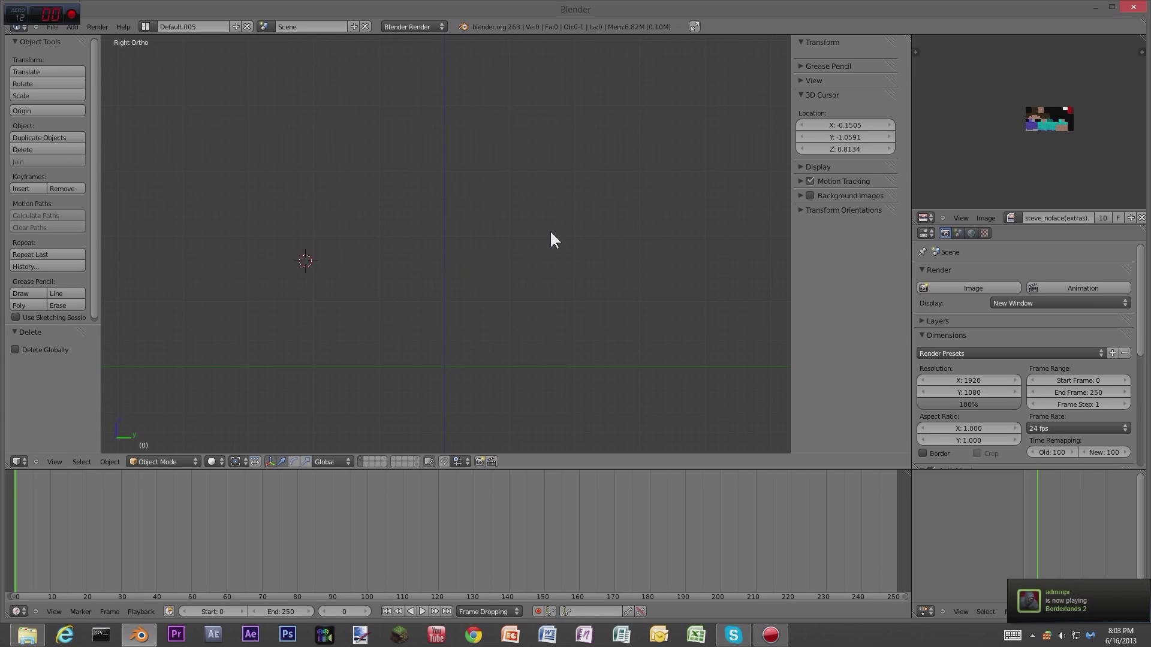
key("KP_8")
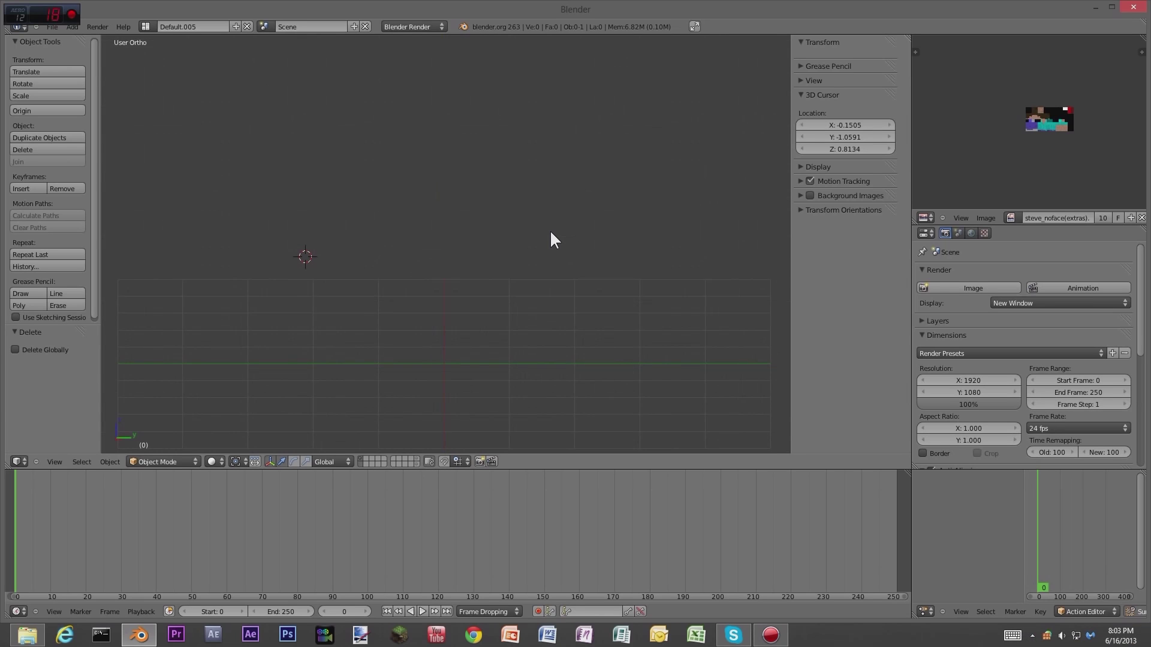
key("KP_7")
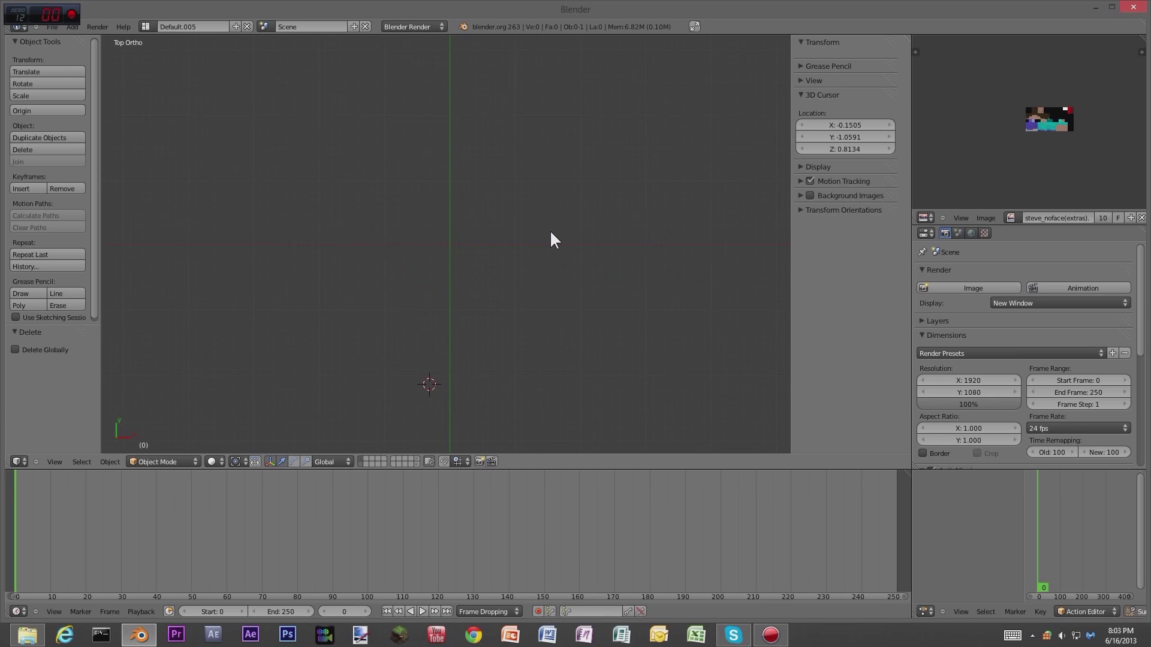
key("KP_0")
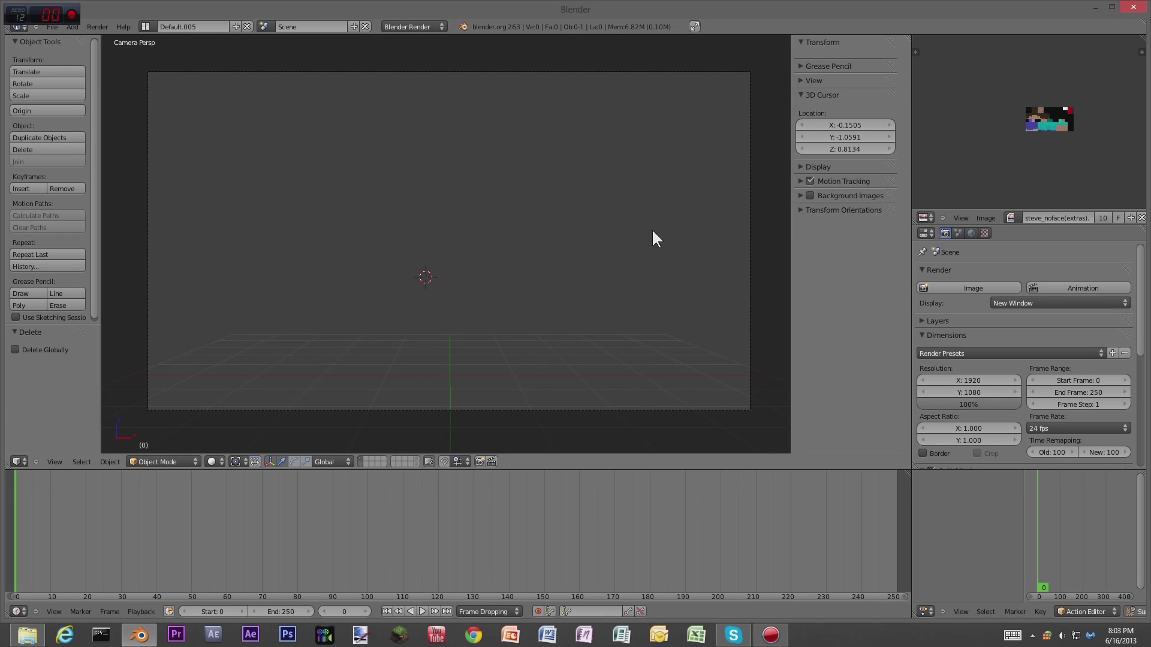
scroll(560, 303, "down", 2)
scroll(560, 306, "up", 1)
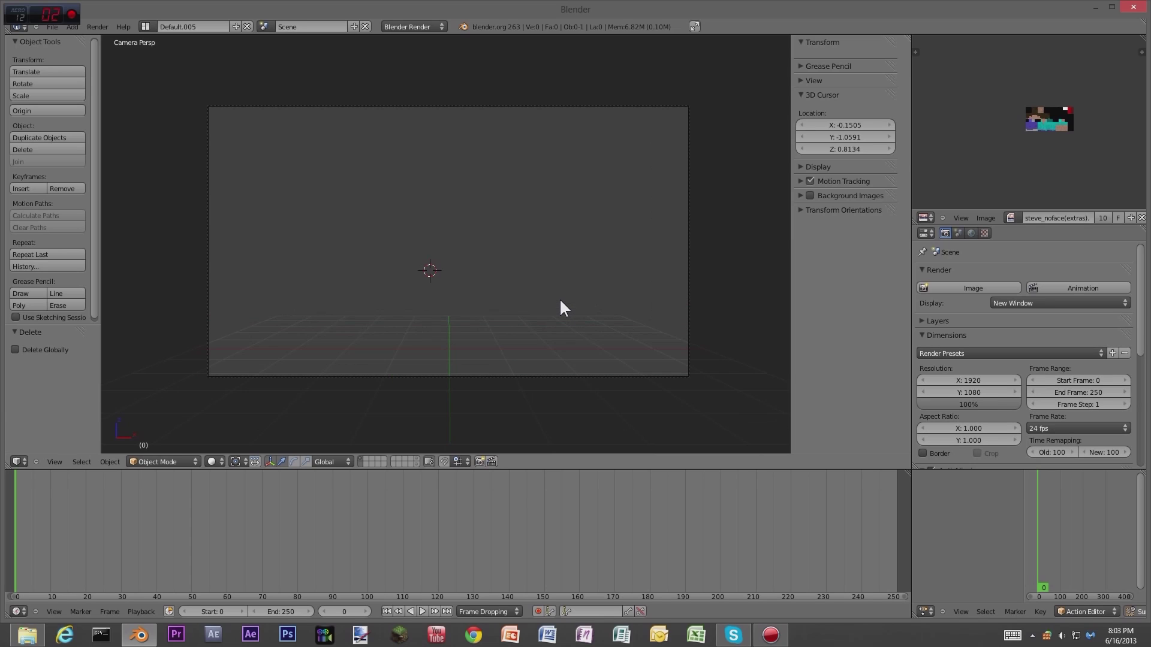
key("KP_1")
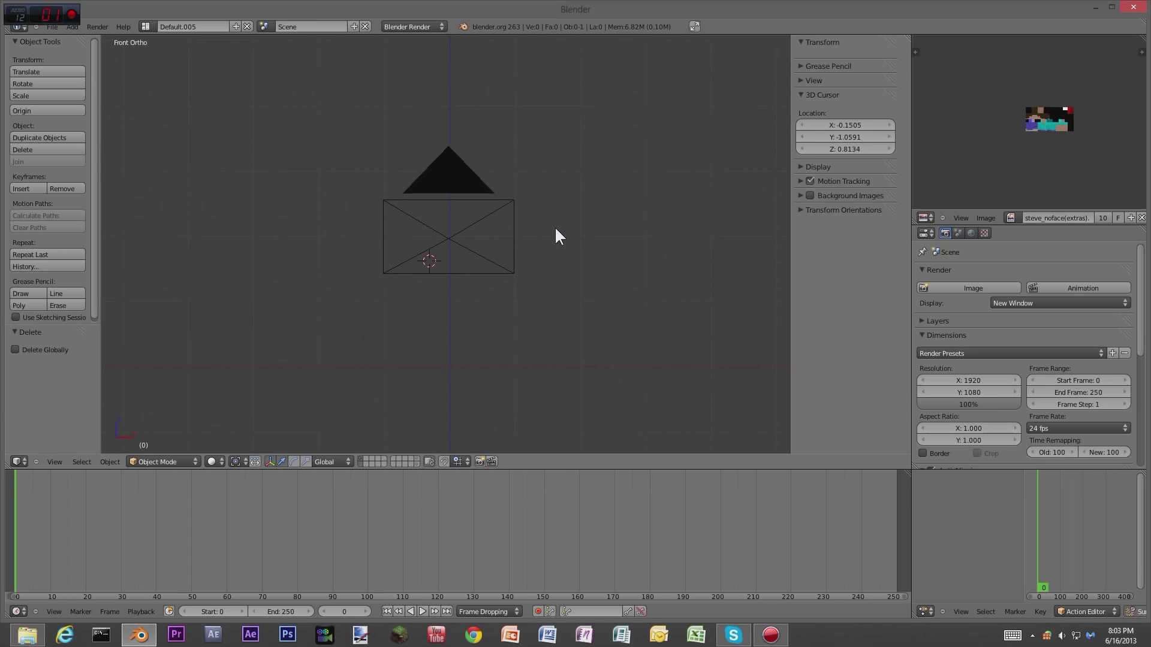
mouse_move(621, 262)
middle_mouse_down()
mouse_move(604, 288)
mouse_move(566, 285)
mouse_move(601, 270)
mouse_move(639, 279)
mouse_move(595, 308)
mouse_move(562, 287)
mouse_move(624, 256)
mouse_move(645, 268)
mouse_move(613, 275)
mouse_move(623, 266)
middle_mouse_up()
key("KP_1")
Place the 3D cursor at the intersection of the red and blue axes in the front view
middle_click_drag(548, 283, 513, 326, "shift")
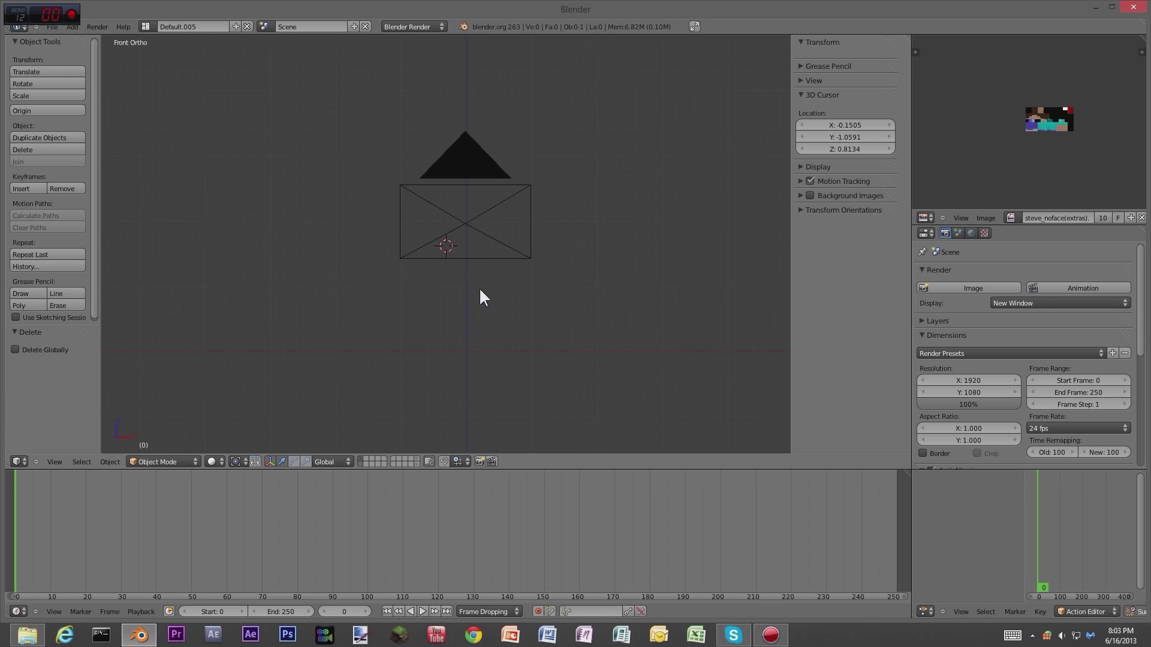
left_click(465, 350)
middle_click_drag(502, 334, 555, 401)
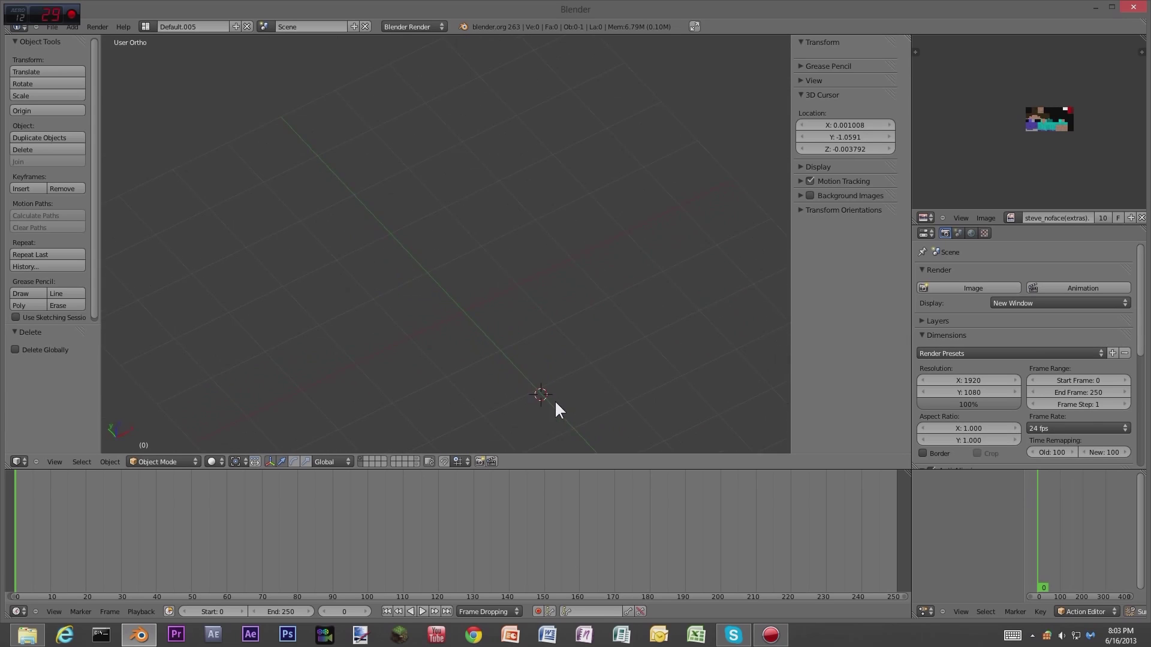
left_click(466, 311)
middle_click_drag(559, 337, 538, 285)
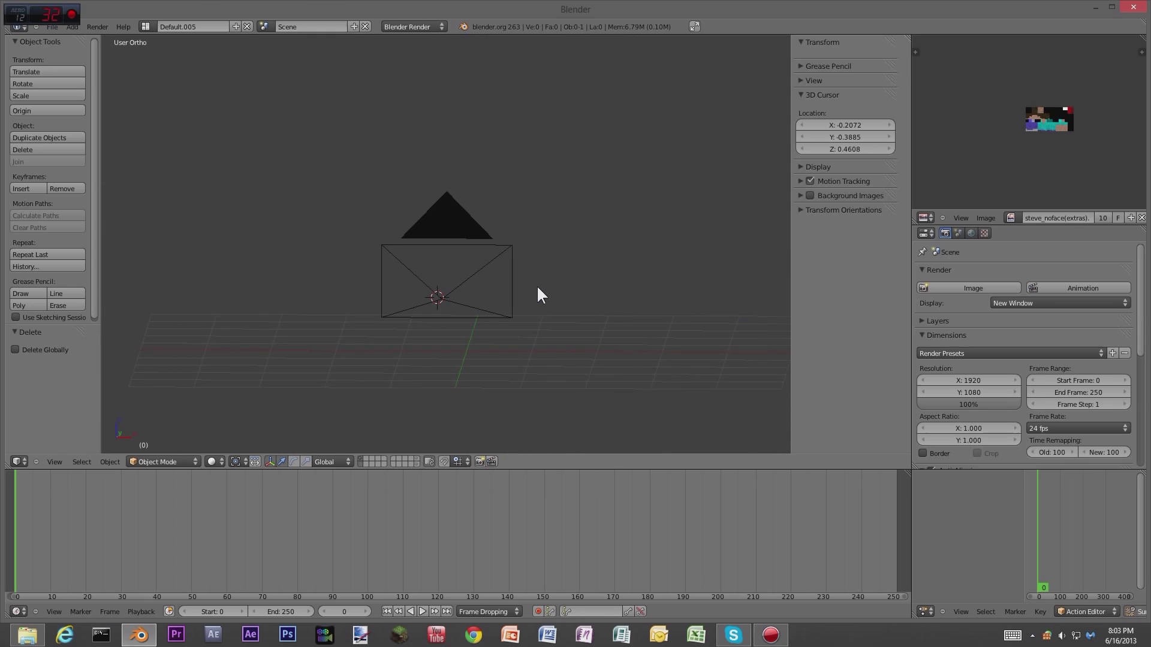
key("KP_1")
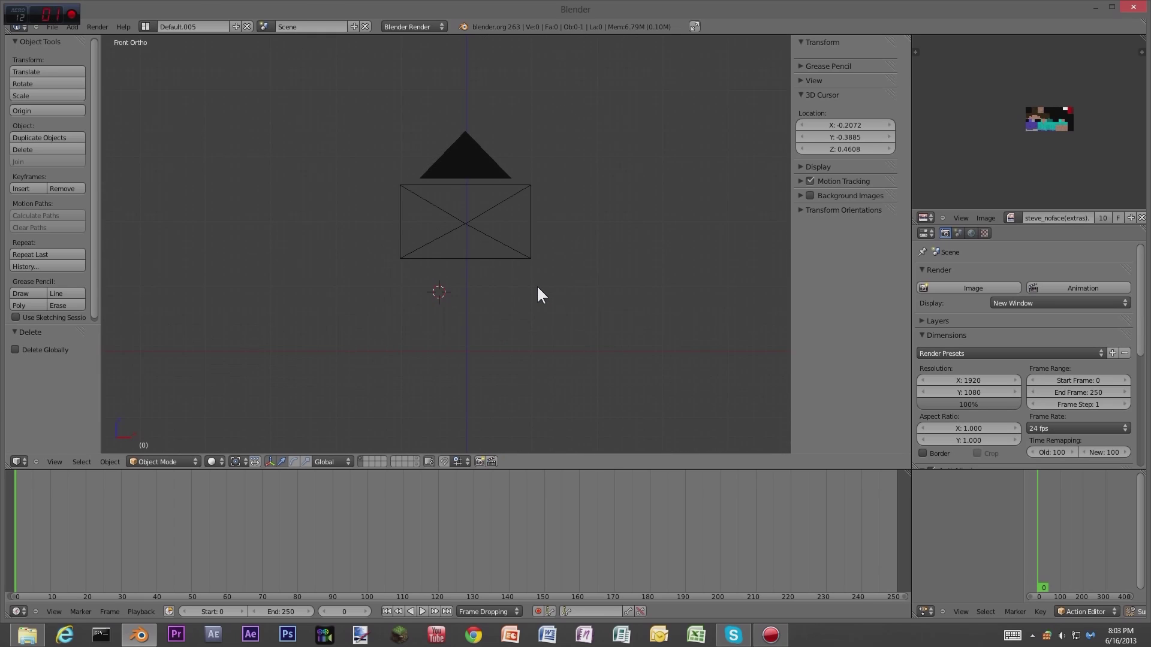
left_click(468, 353)
left_click(466, 352)
Add a text object at the 3D cursor and view it from above
left_click(68, 27)
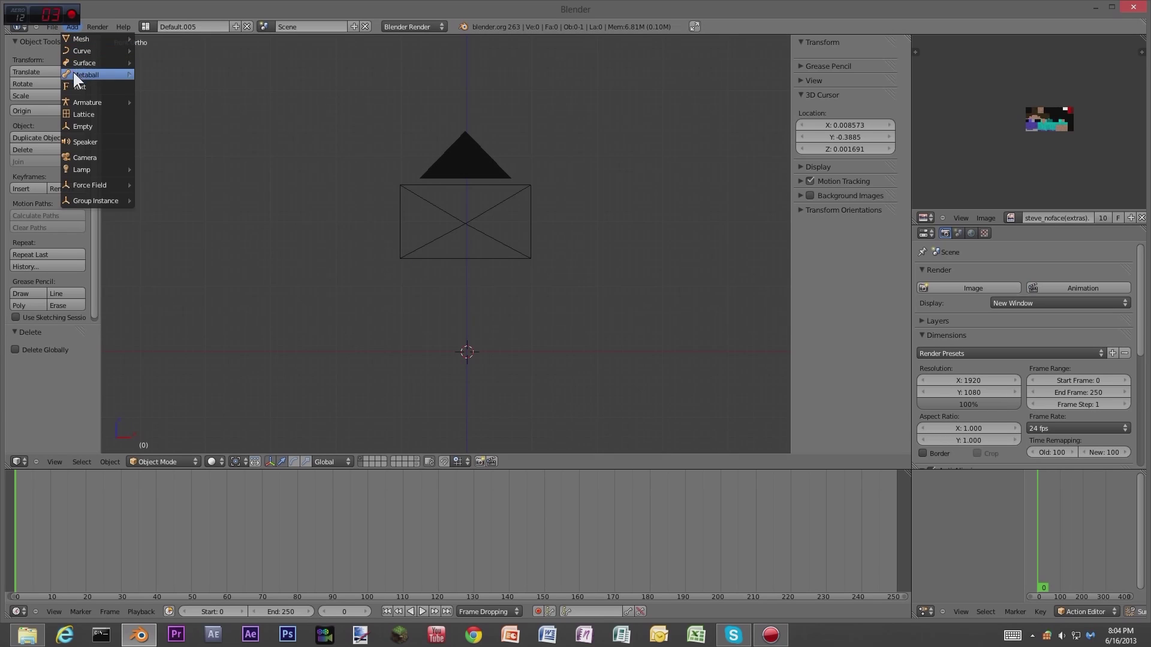
mouse_move(81, 39)
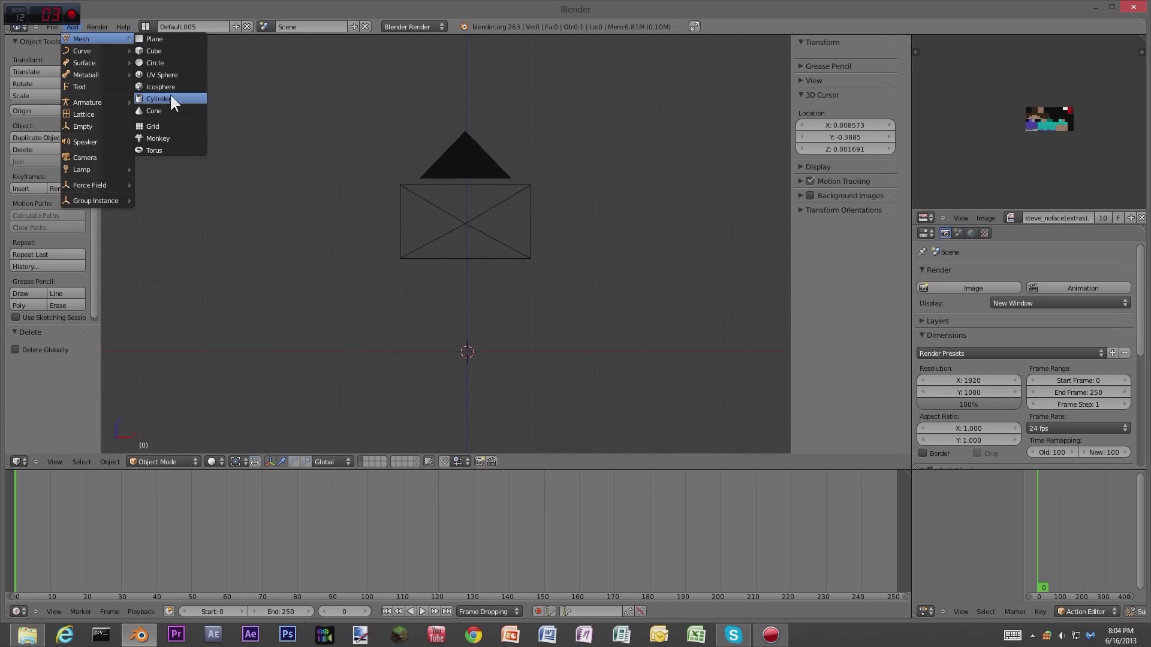
mouse_move(96, 171)
left_click(95, 85)
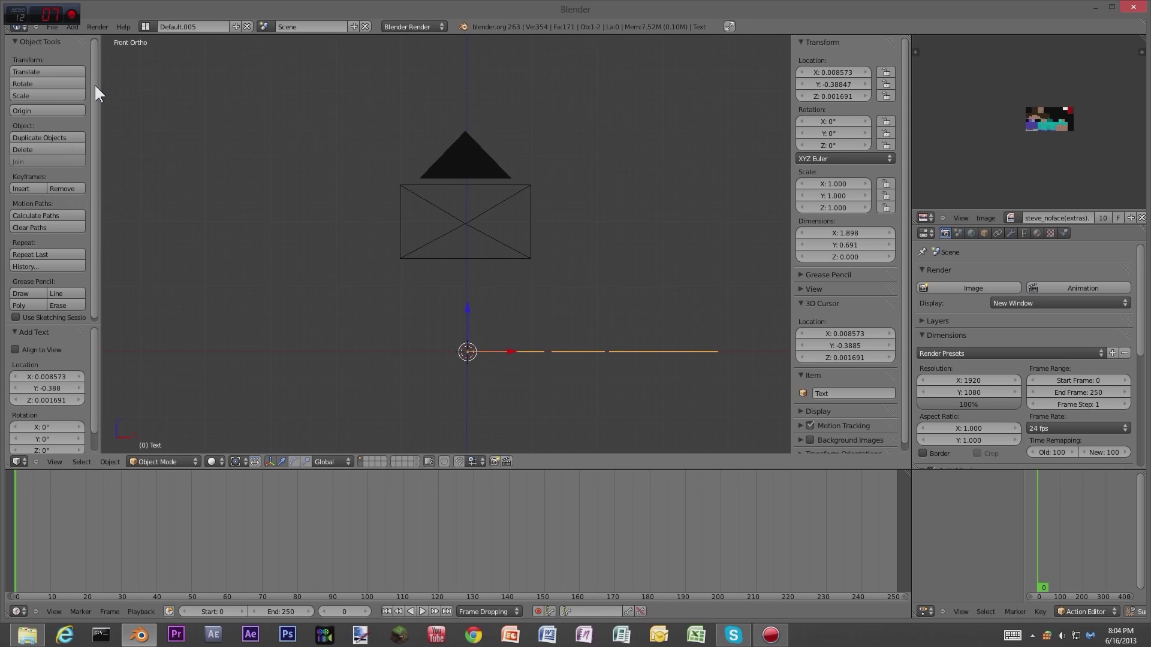
middle_click_drag(531, 232, 552, 283)
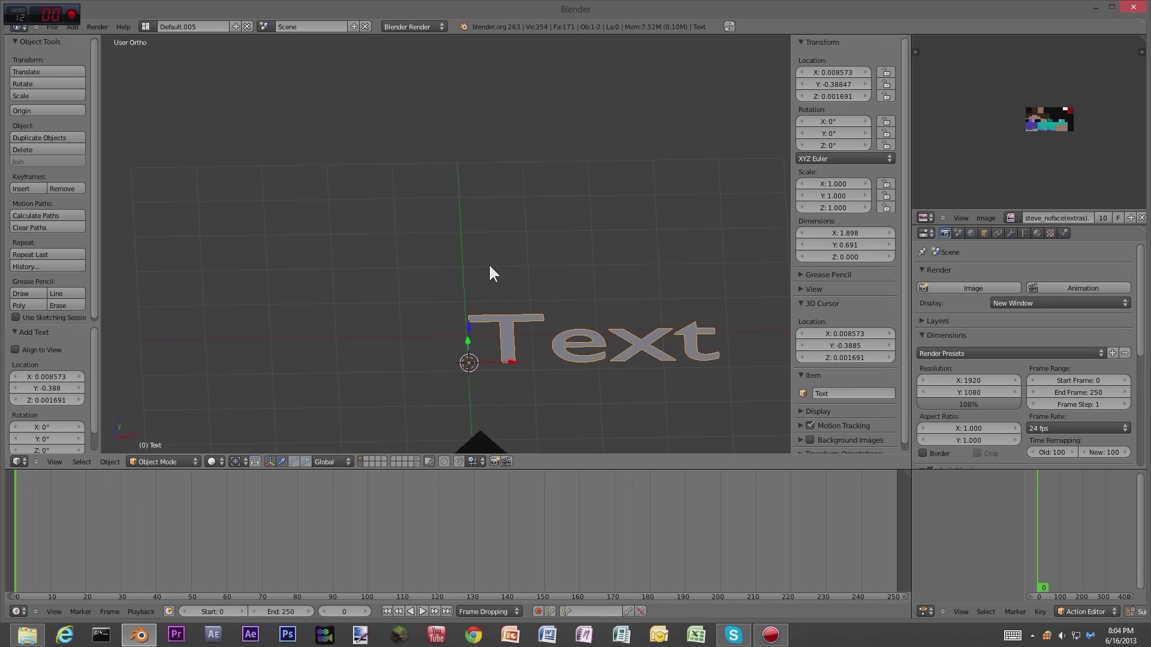
Deselect everything, place the 3D cursor in the empty space before the text's first letter, and select the text object
key("a")
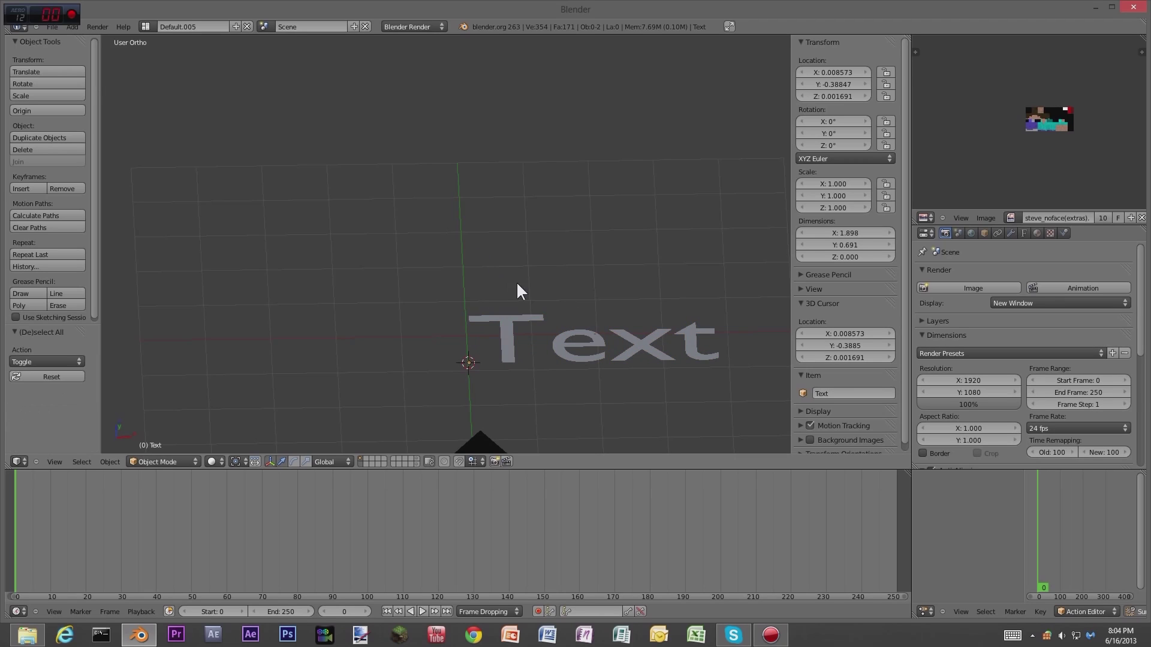
left_click(503, 317)
left_click(481, 340)
left_click(429, 347)
left_click(380, 328)
left_click(414, 274)
left_click(482, 281)
left_click(363, 336)
right_click(504, 337)
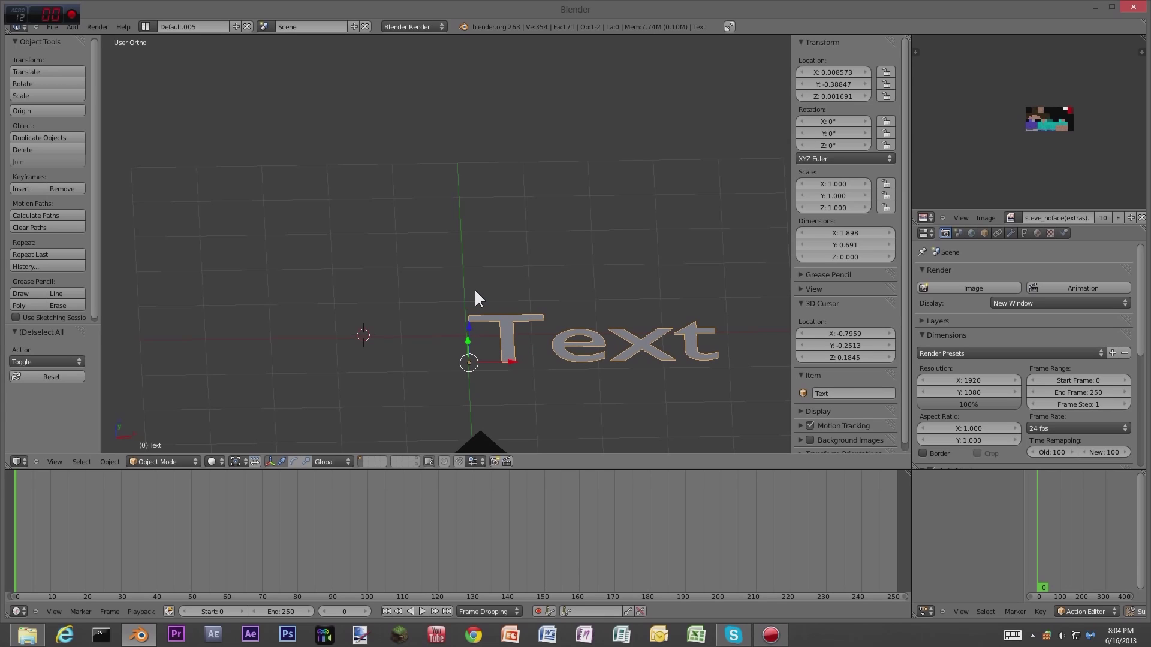
Reselect the text object and replace its content with THEGUYORDIE
key("a")
key("a")
key("a")
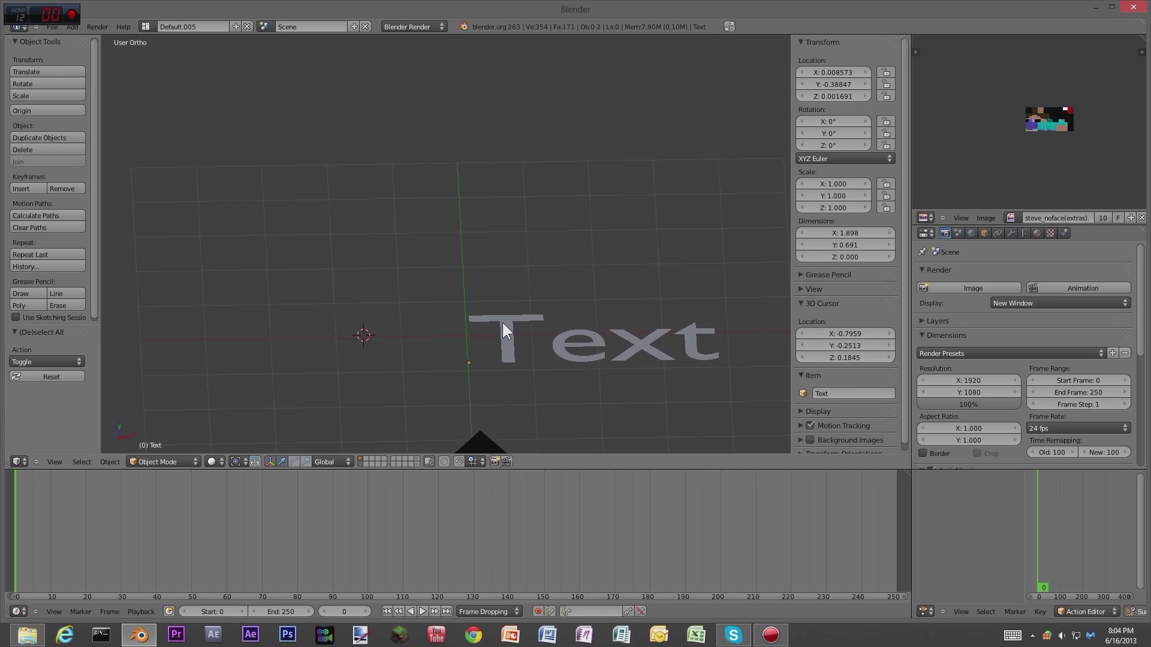
middle_click_drag(506, 326, 533, 300)
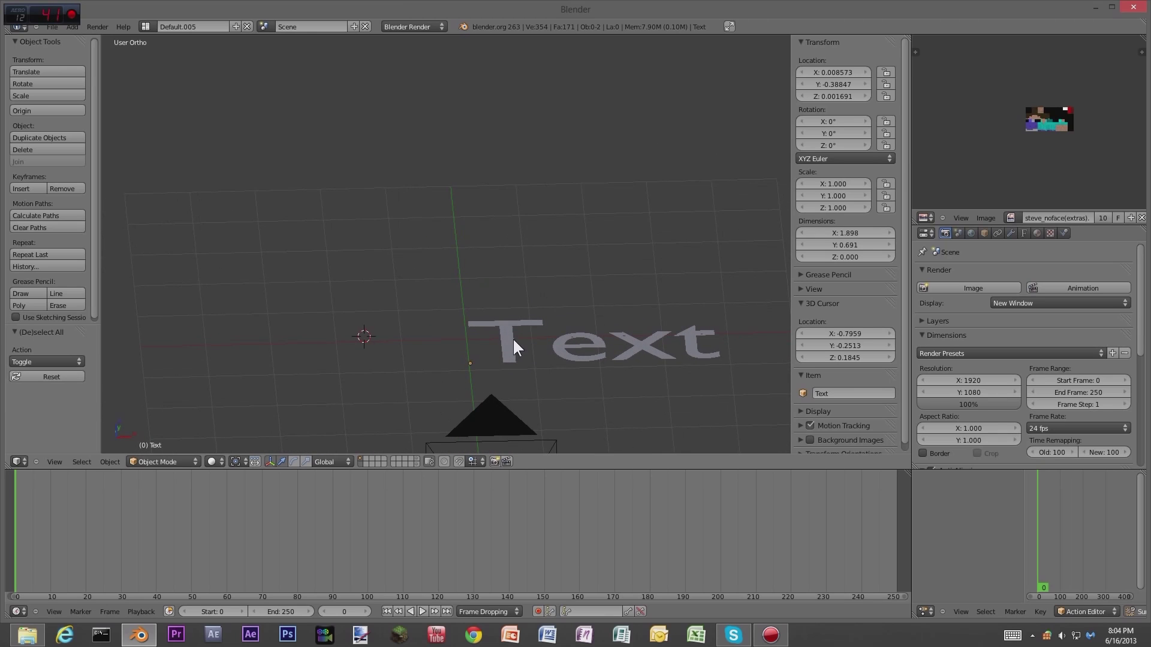
right_click(509, 347)
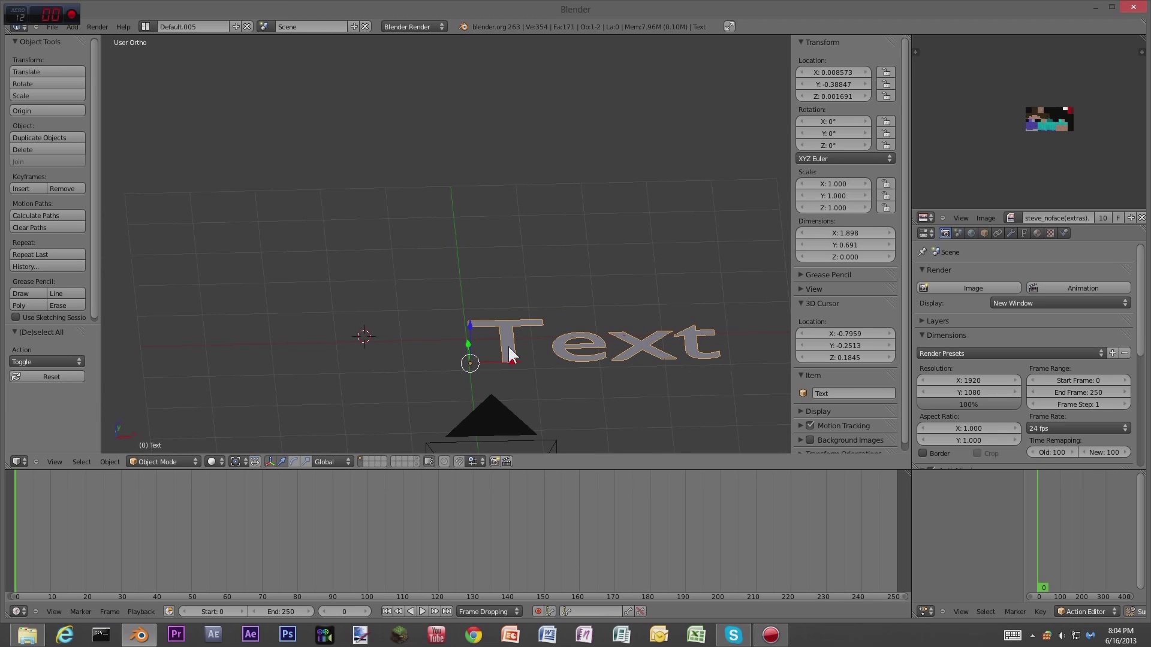
key("Tab")
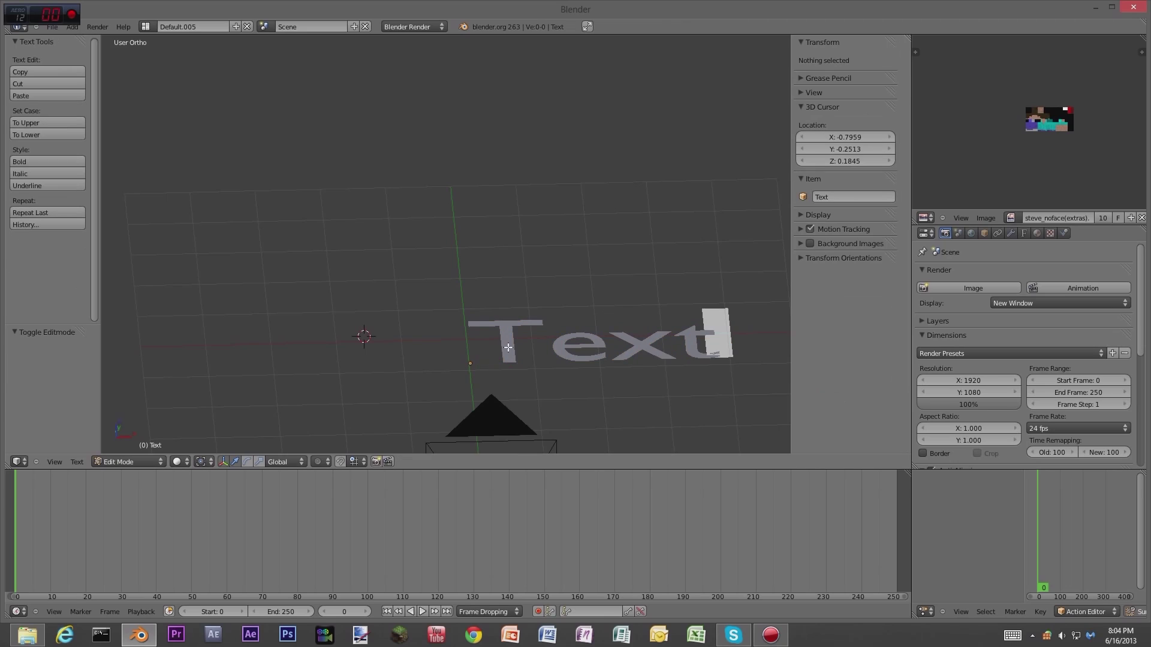
key("BackSpace")
key("BackSpace")
key("BackSpace")
key("BackSpace")
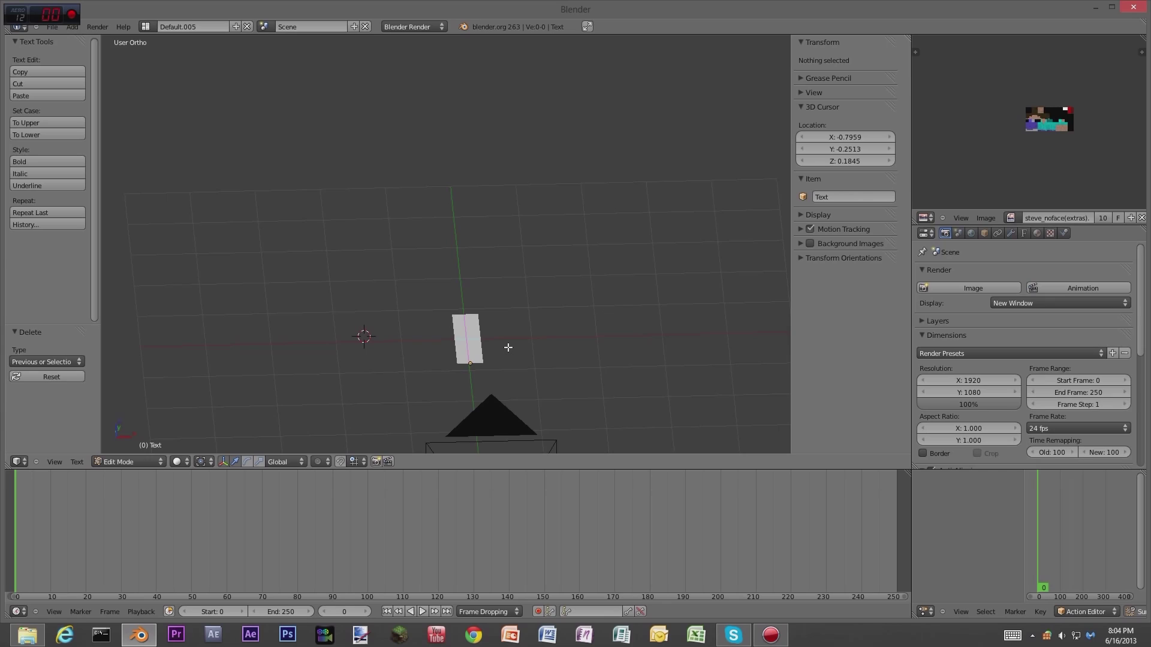
type("TH")
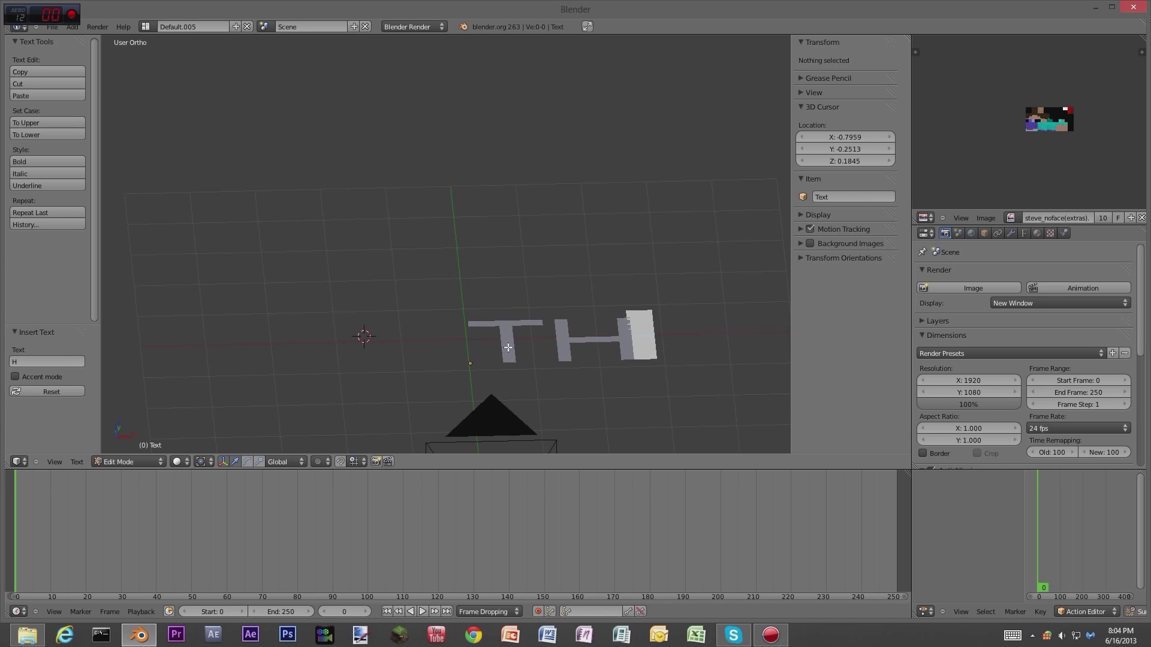
type("EGU")
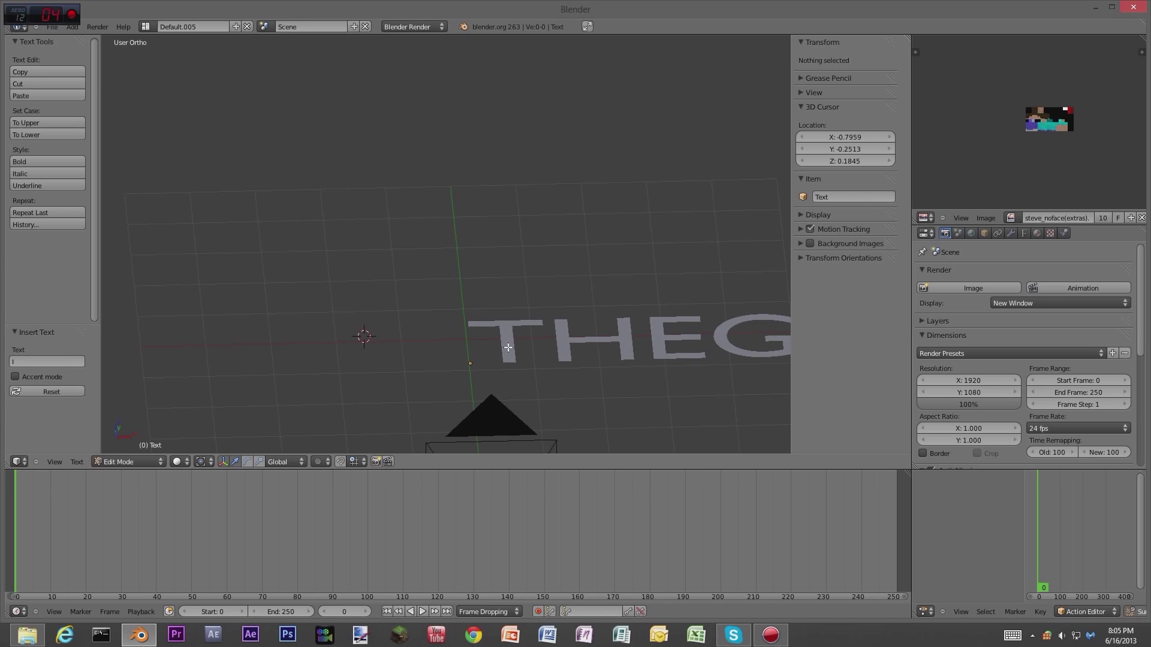
key("Tab")
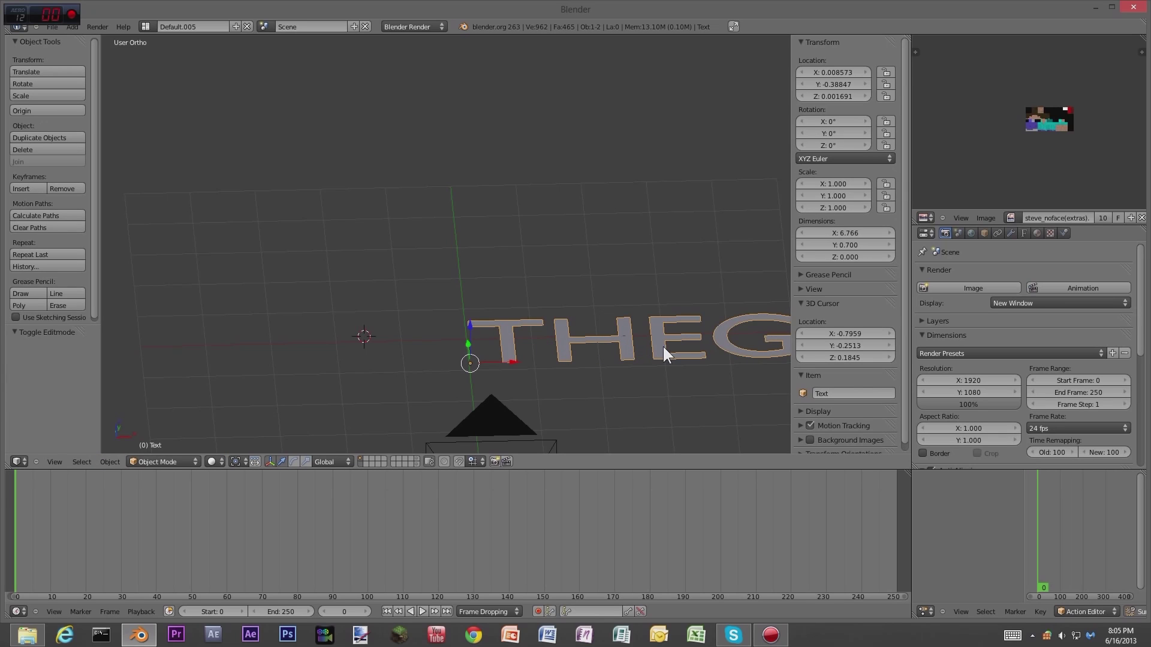
Scale the text to about 0.567 and move it to about X -2.06, Y -0.26, Z 0.06, roughly centred on the grid
key("g")
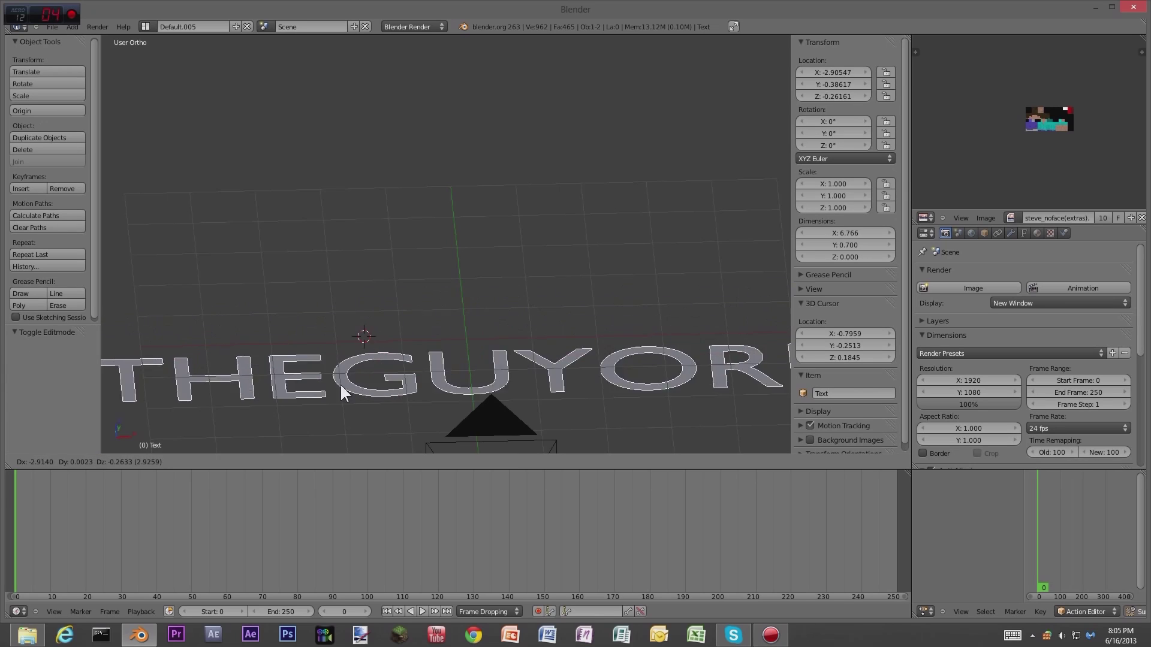
left_click(294, 297)
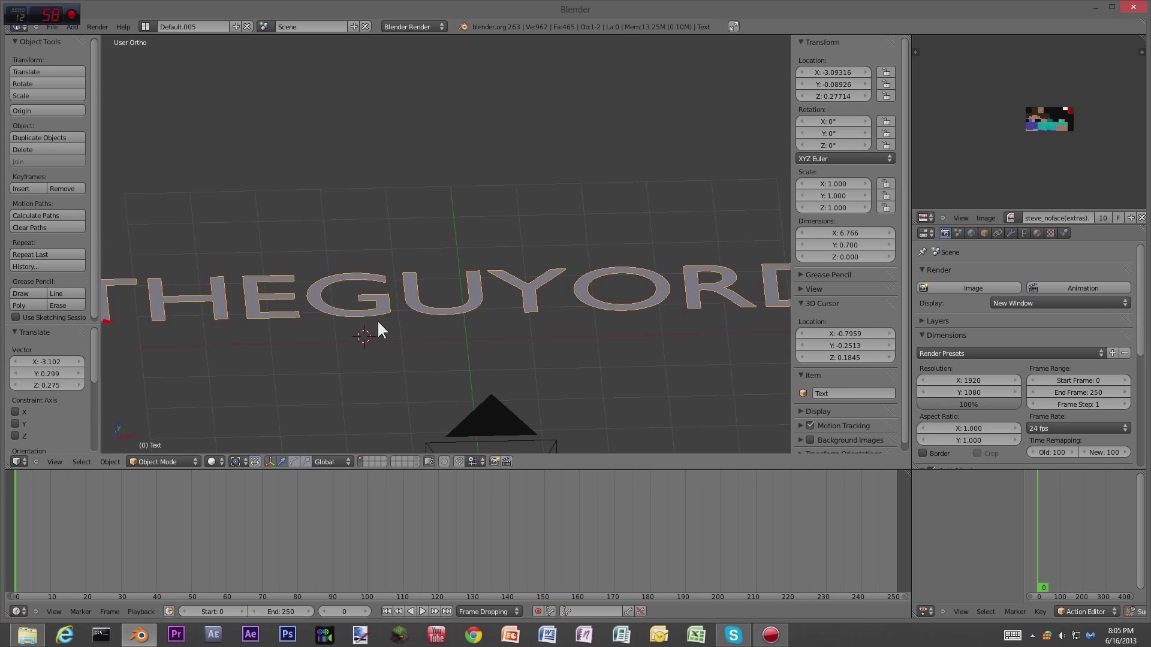
key("s")
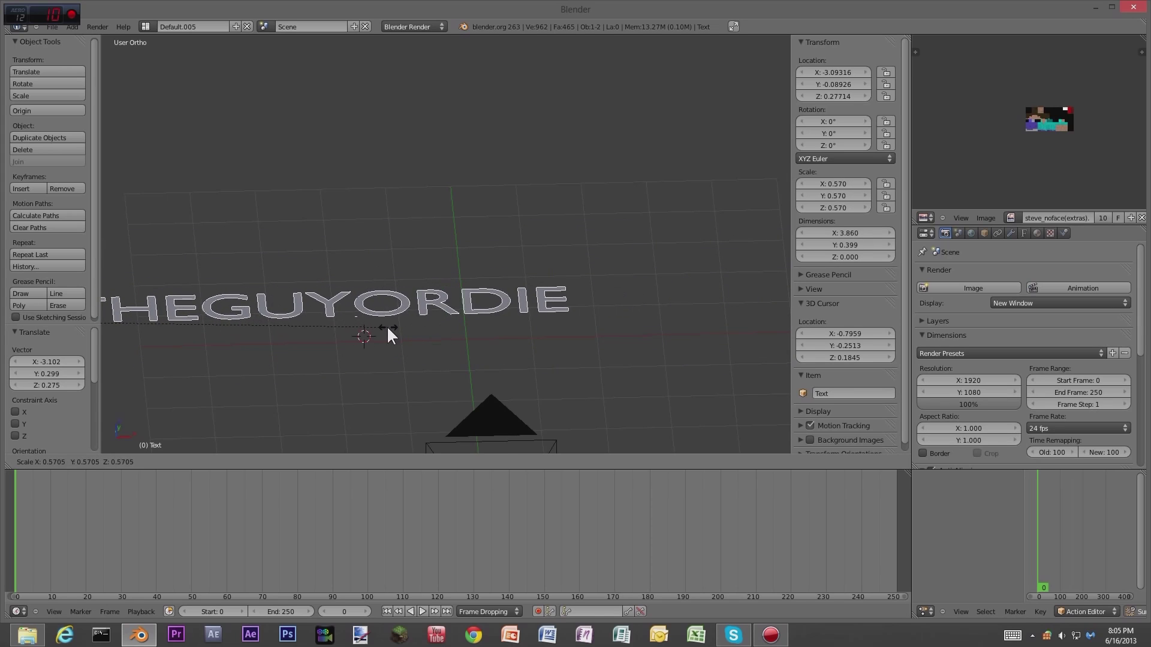
left_click(386, 326)
key("g")
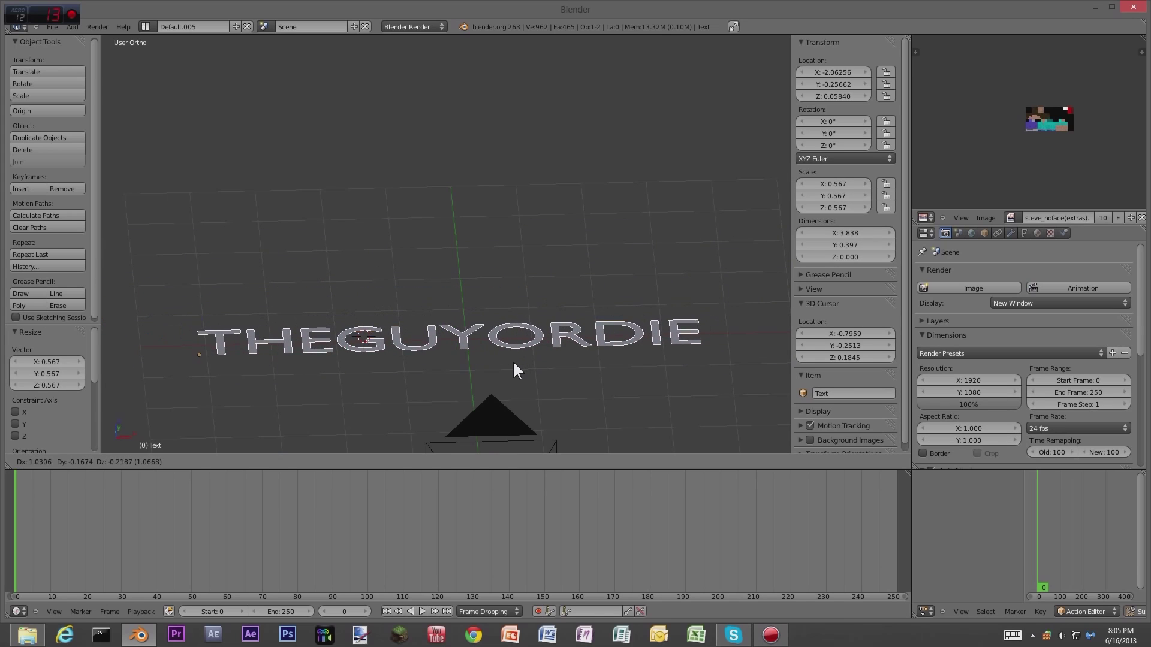
left_click(513, 368)
Try to rotate the text freely, and check its orientation from the front and from above
key("r")
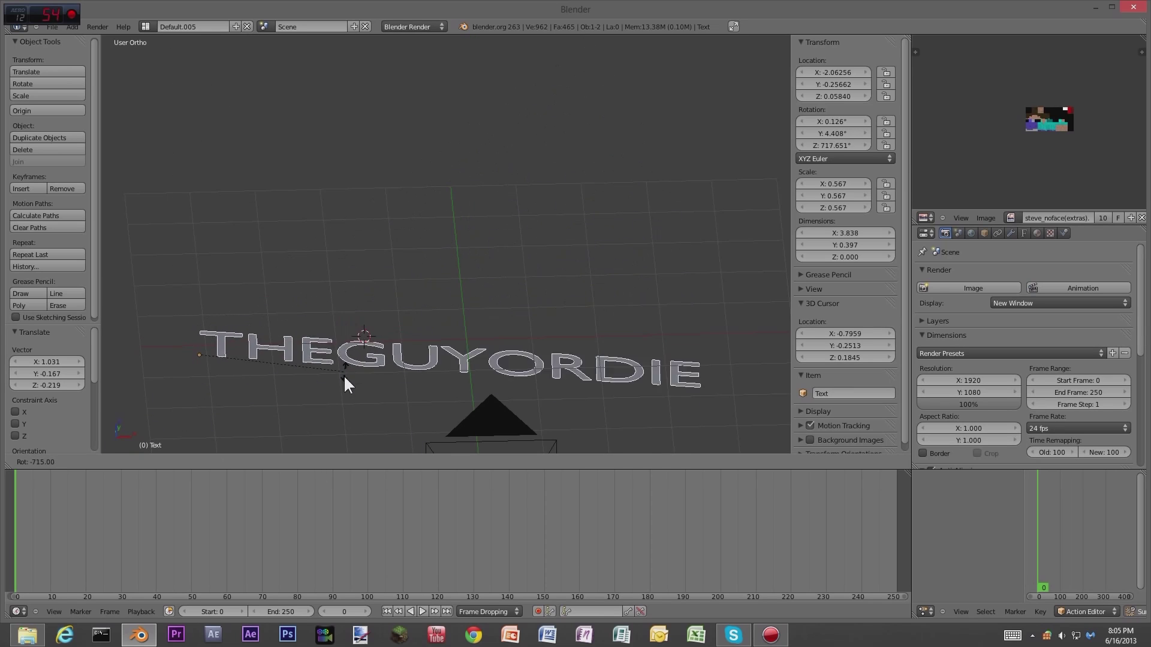
key("Escape")
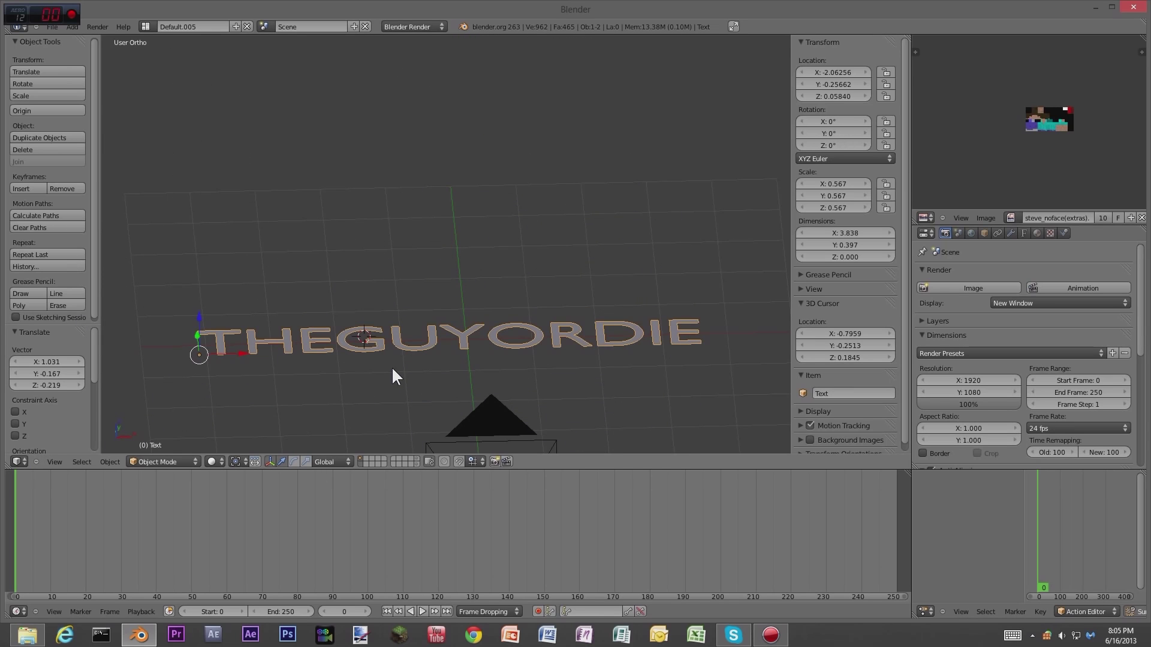
key("KP_1")
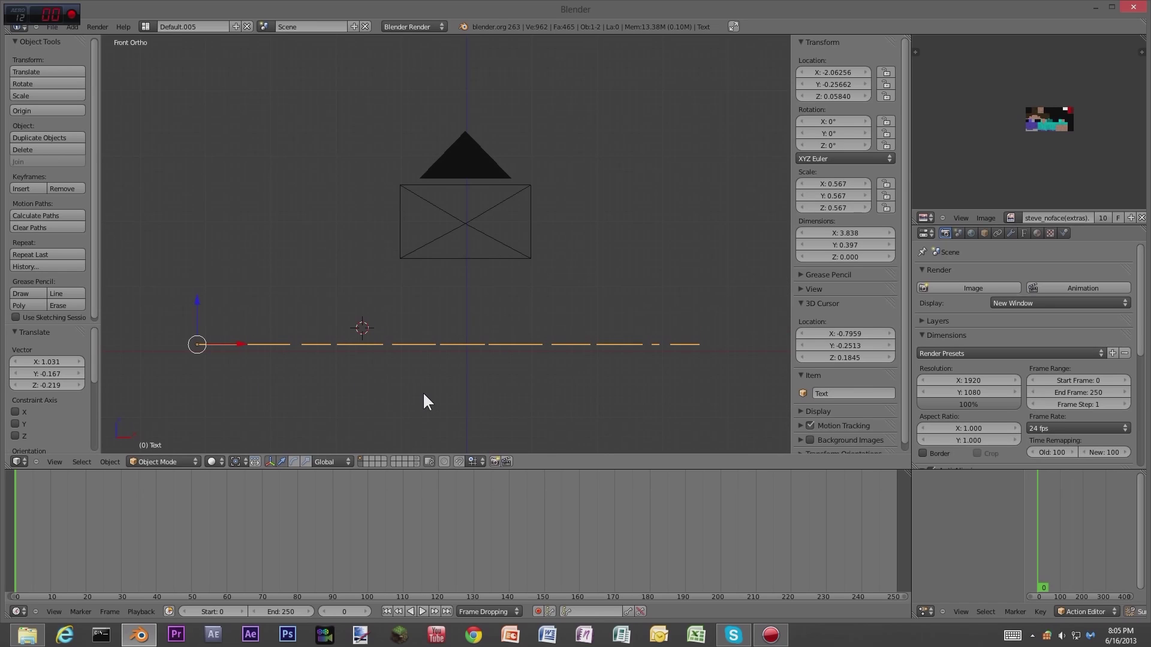
middle_click_drag(432, 326, 434, 362)
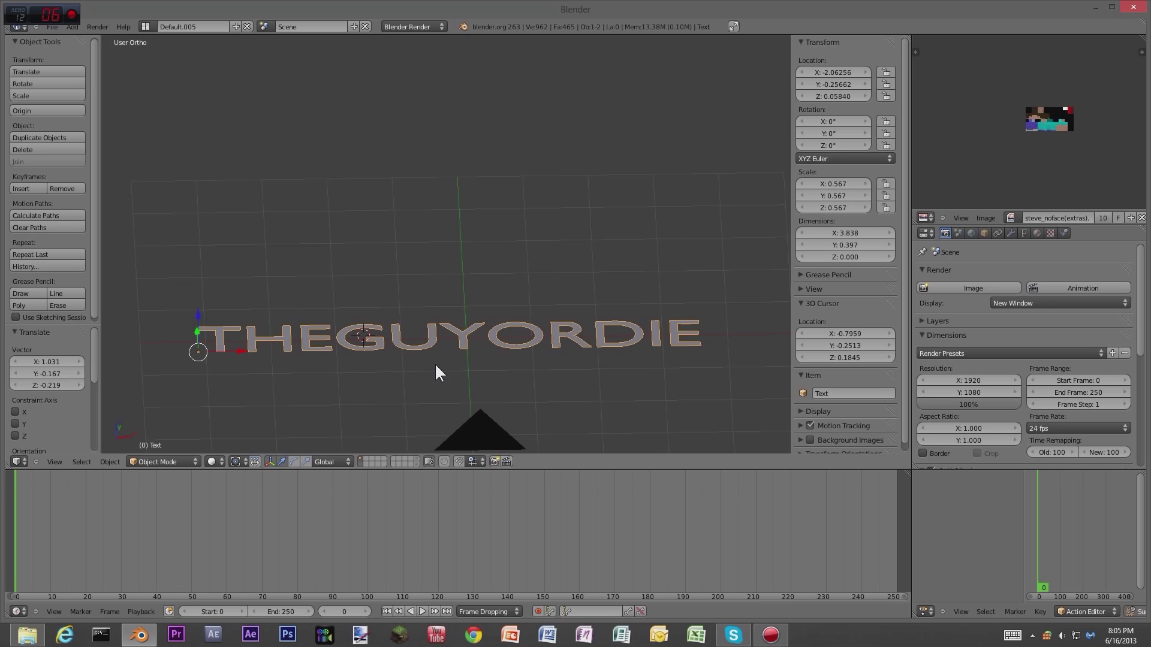
key("a")
key("a")
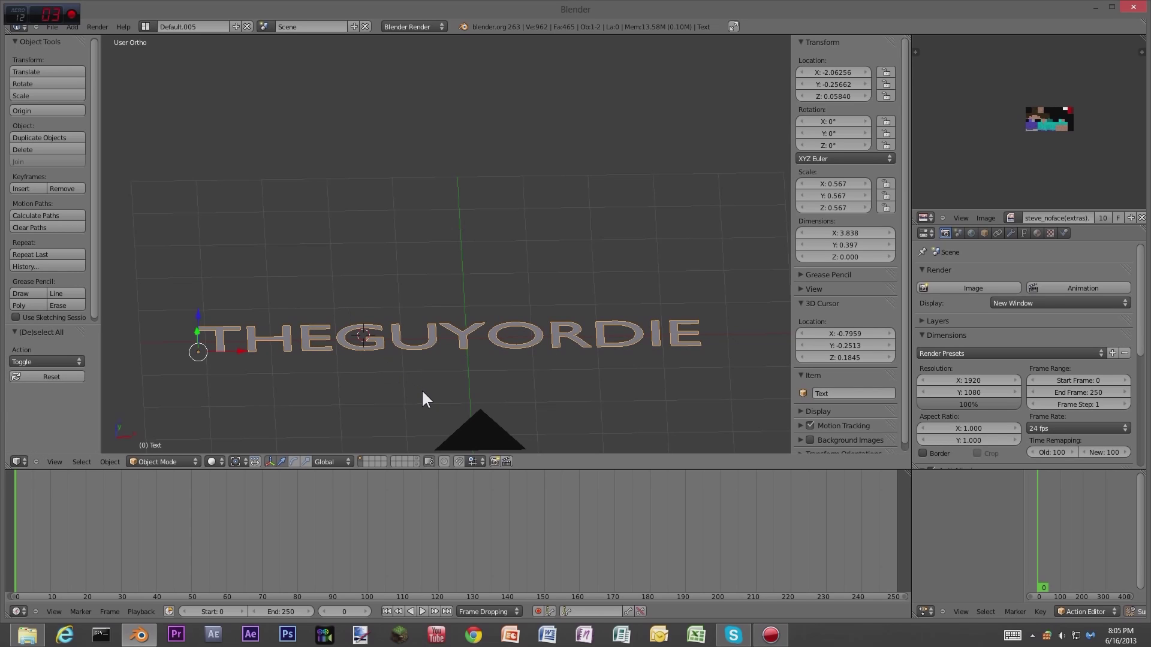
In the front view, move the text to about X -1.80, Z 0.00, onto the horizontal axis line
key("KP_1")
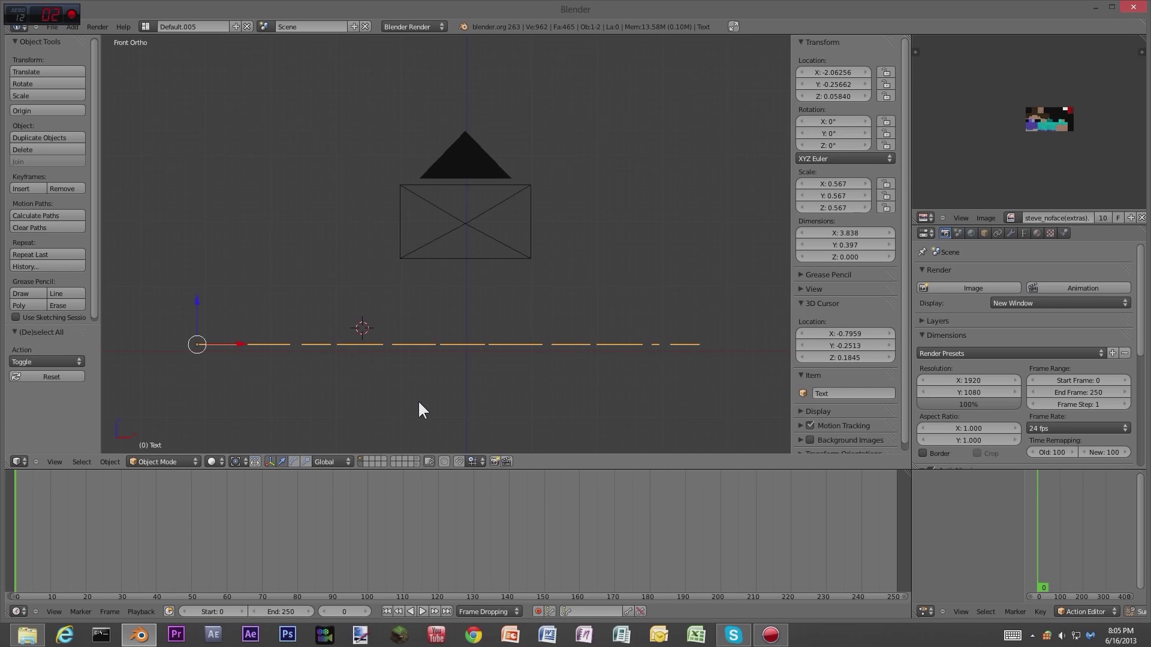
key("g")
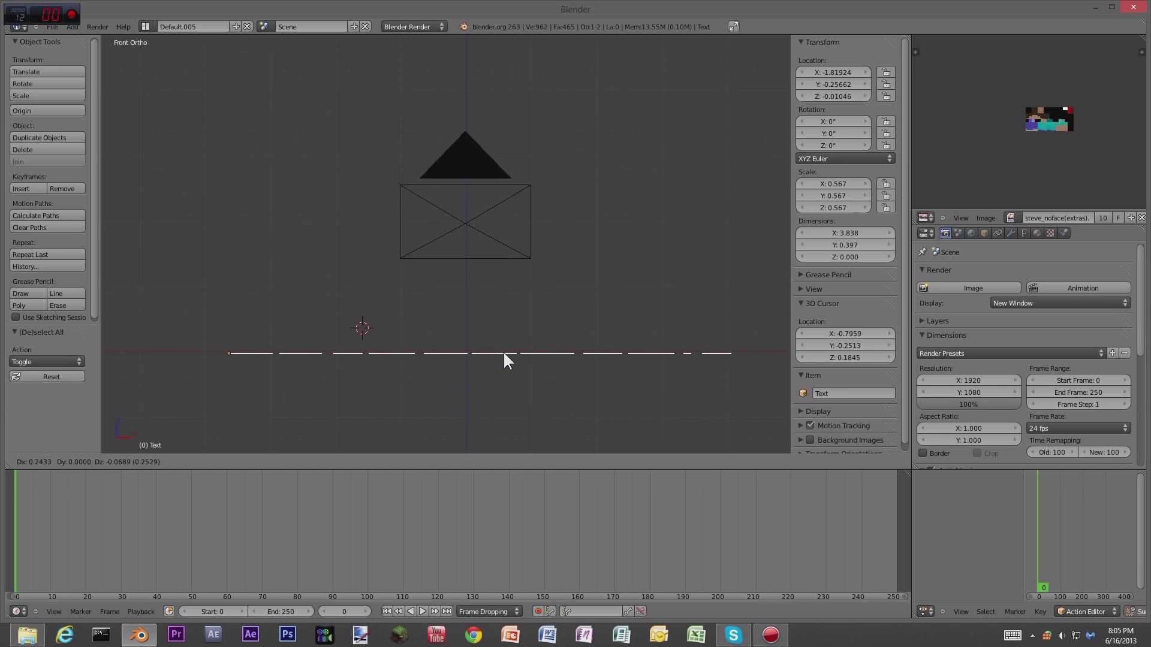
left_click(507, 353)
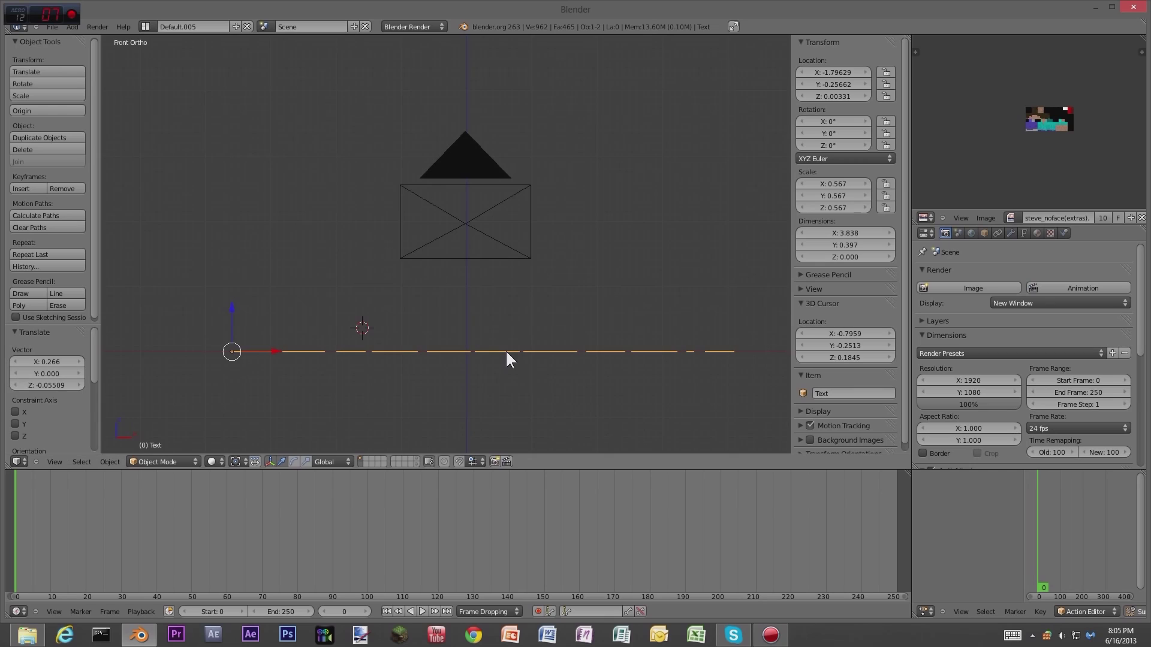
key("r")
type("x")
type("-90")
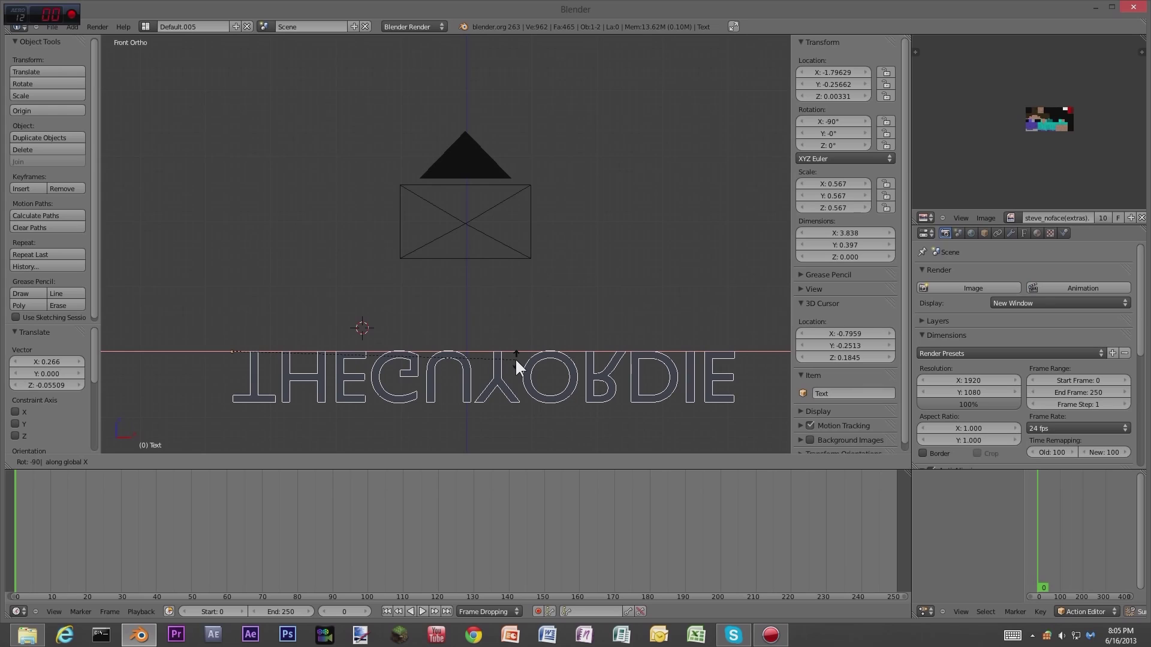
key("minus")
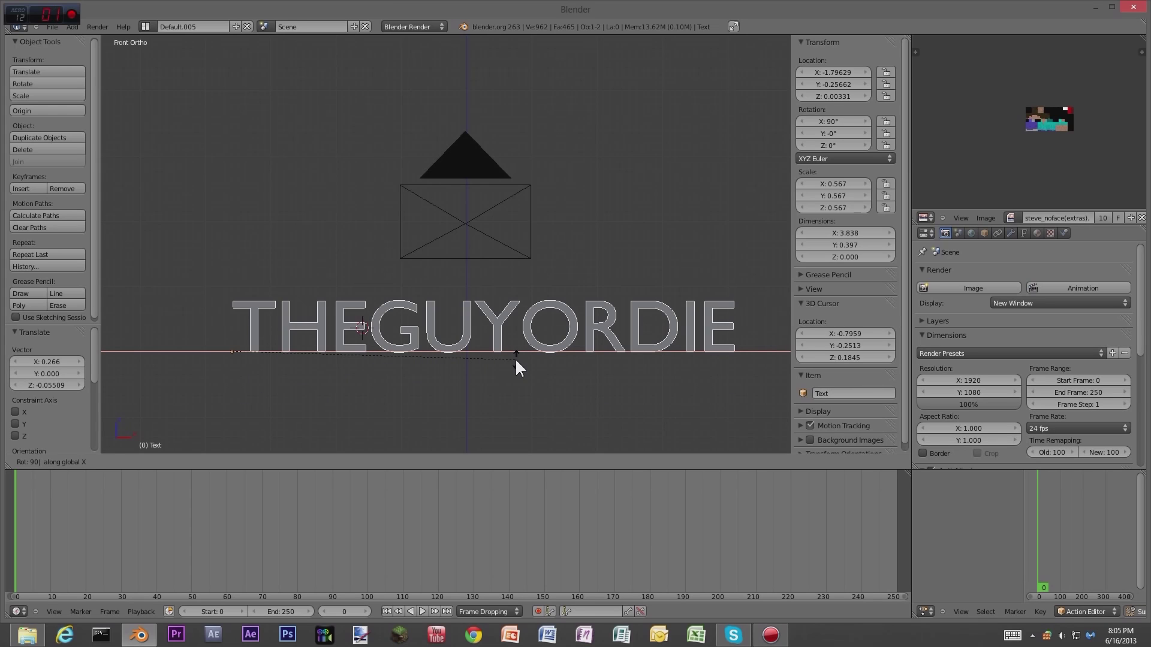
key("minus")
key("minus")
key("minus")
key("minus")
key("minus")
key("minus")
key("minus")
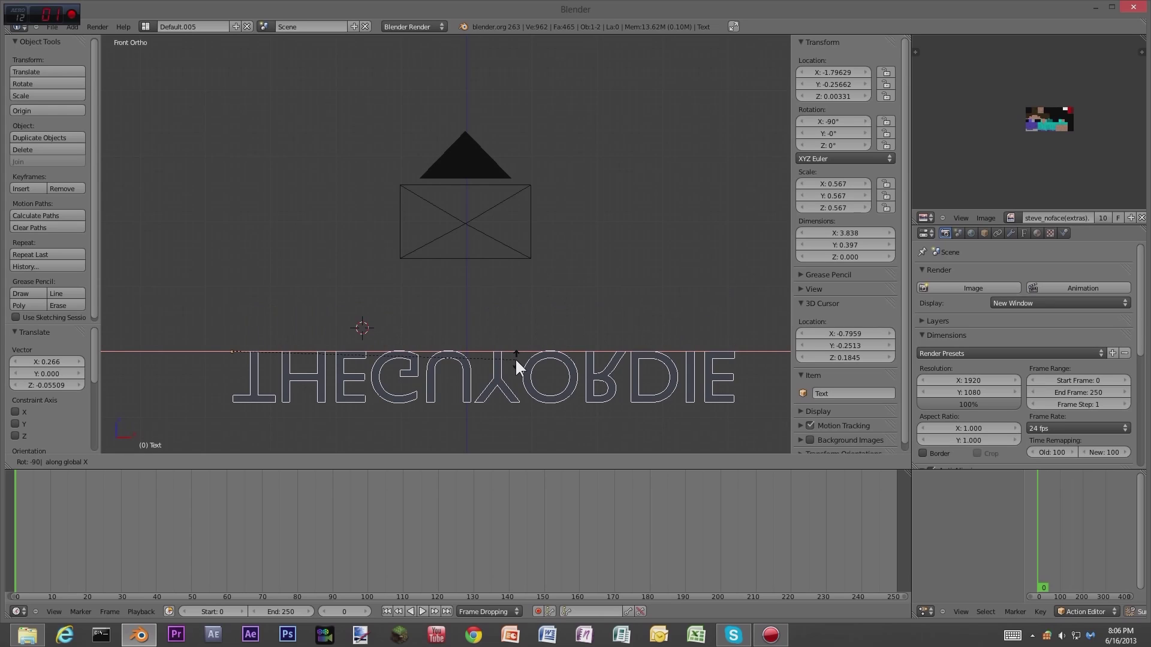
key("minus")
key("minus")
key("minus")
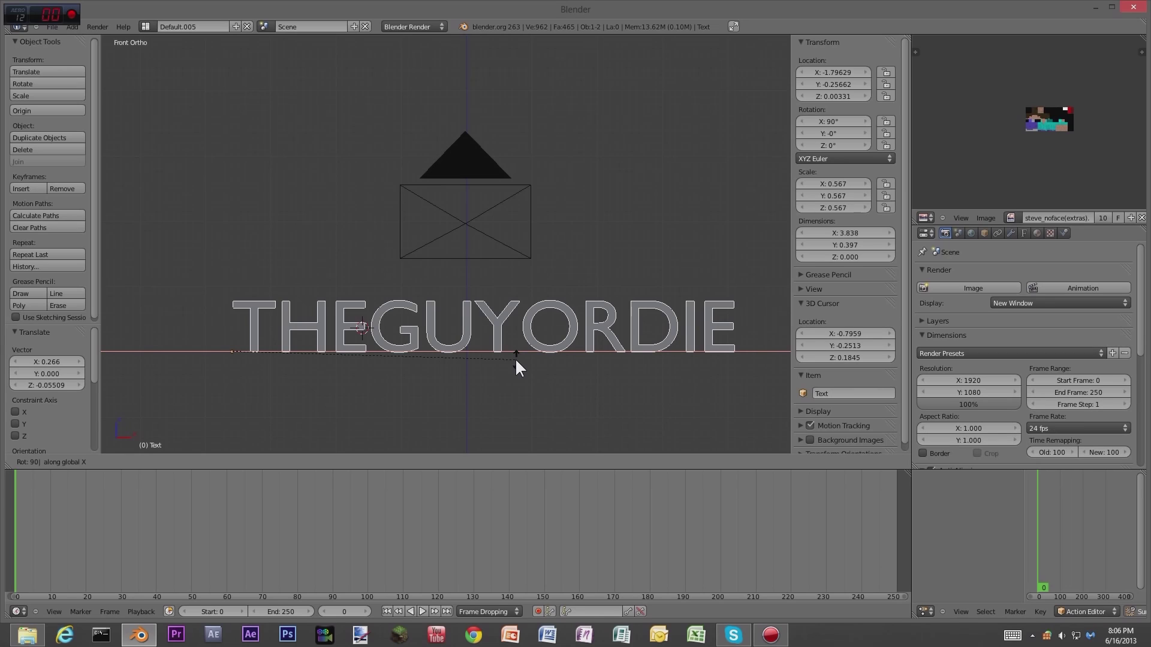
key("Escape")
Rotate the text 90° about the X axis so it stands upright
key("r")
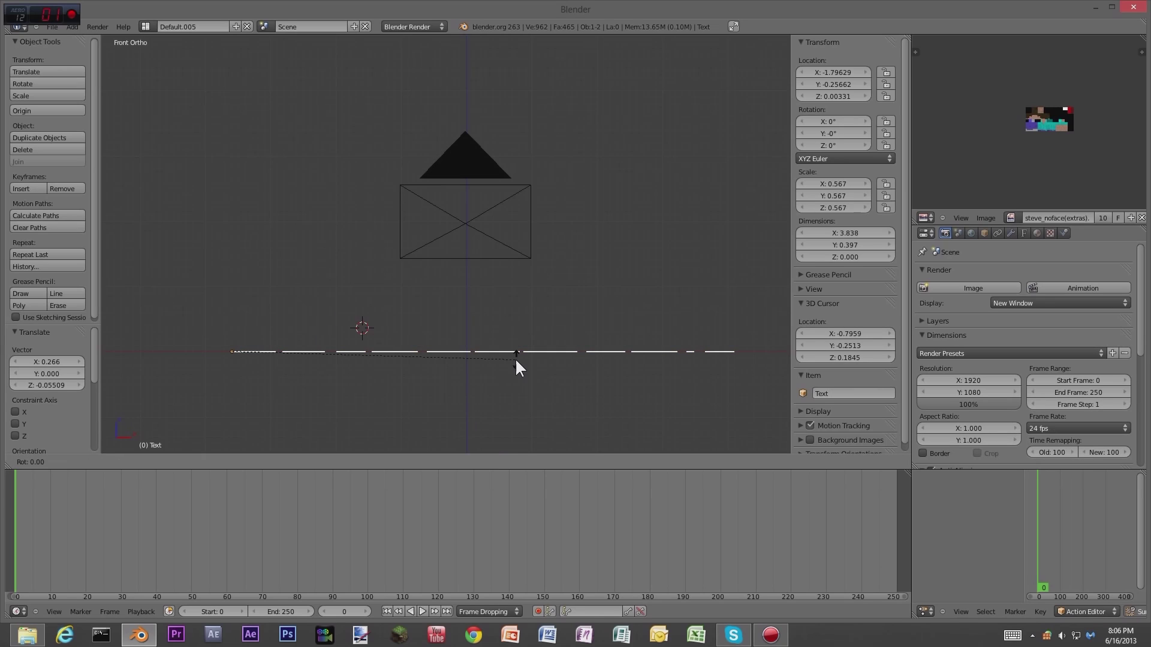
key("x")
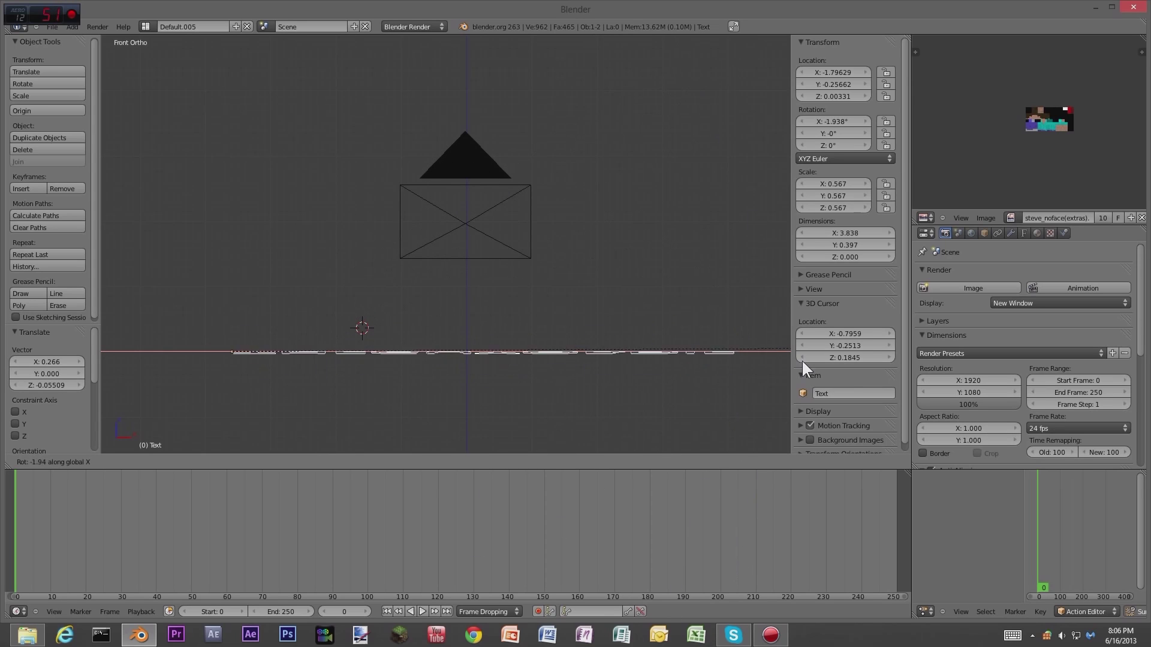
type("90")
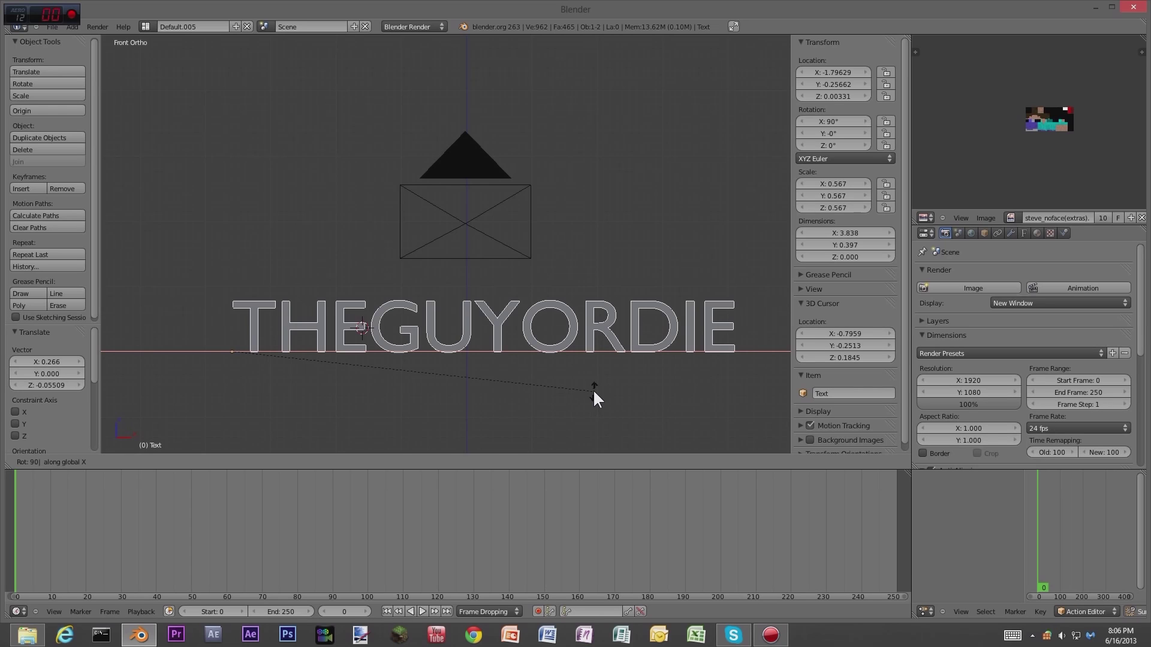
key("Return")
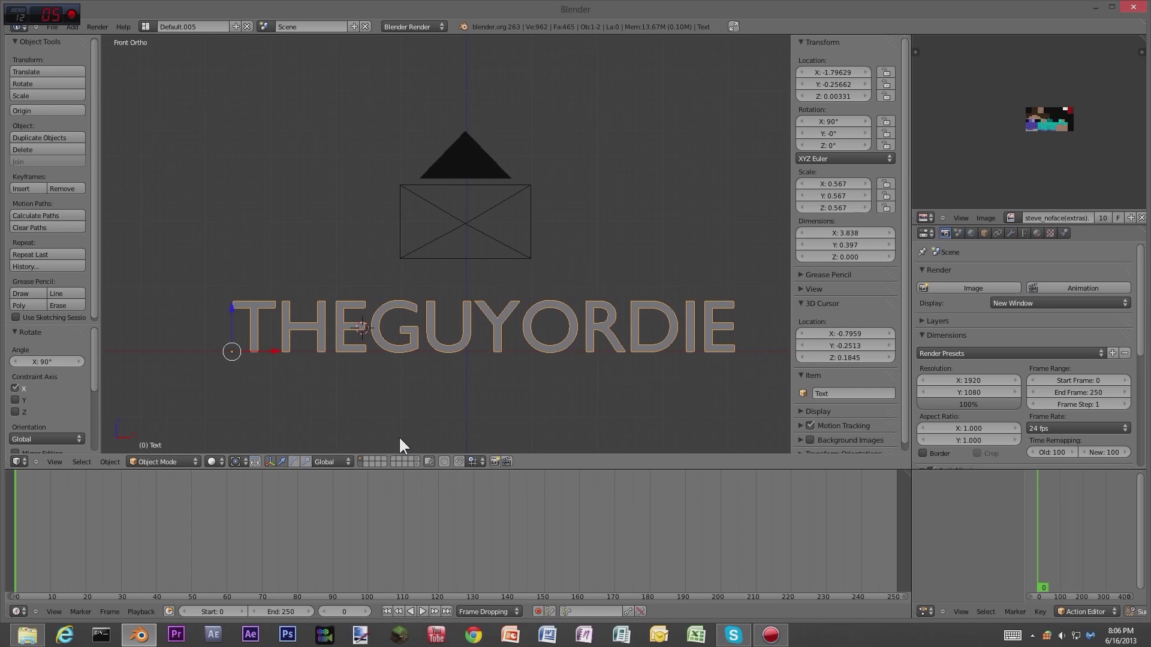
In the camera view, scale the text to about 0.643 and move it to about X -2.19, Y -0.27, Z 0.78, spanning the frame
key("KP_0")
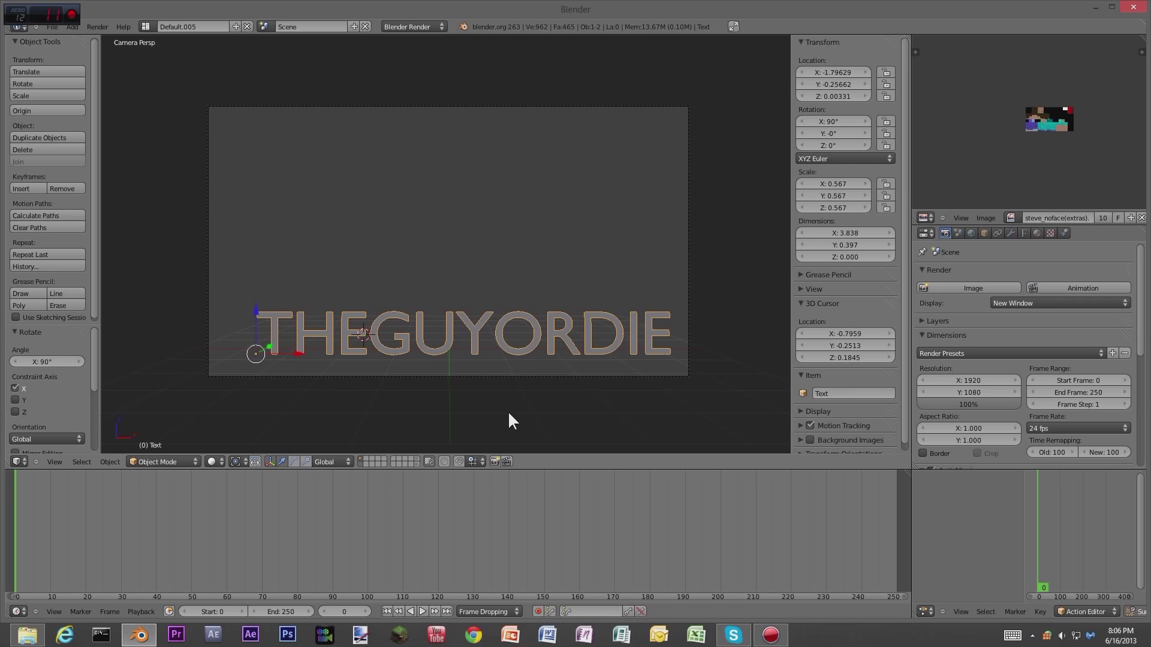
key("g")
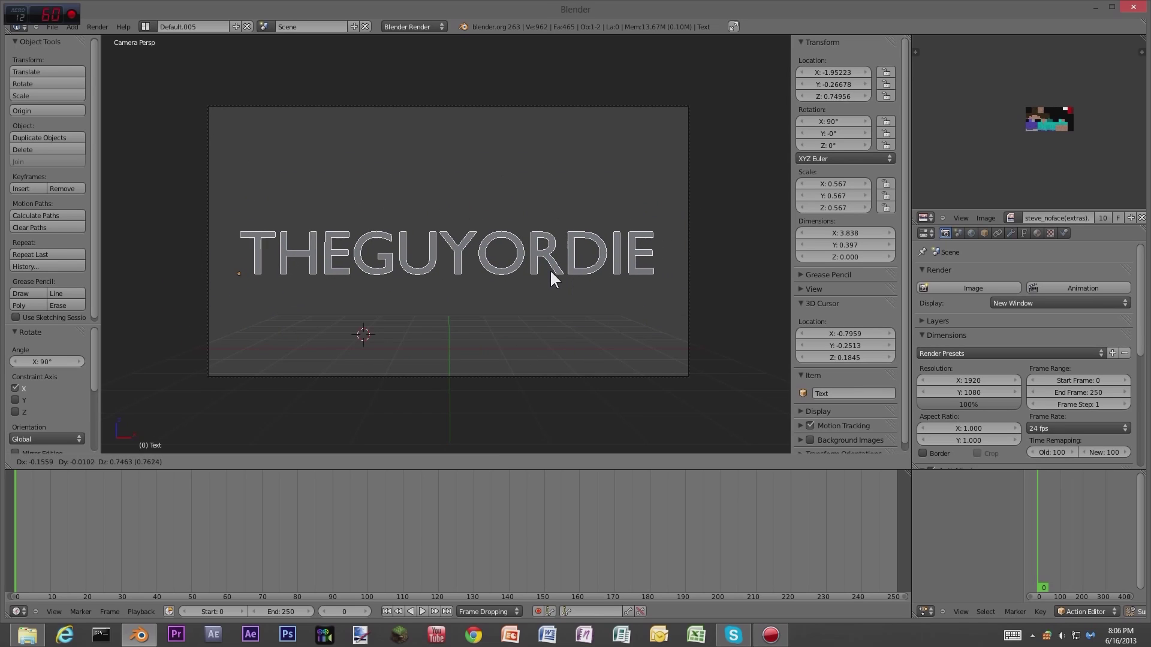
left_click(555, 267)
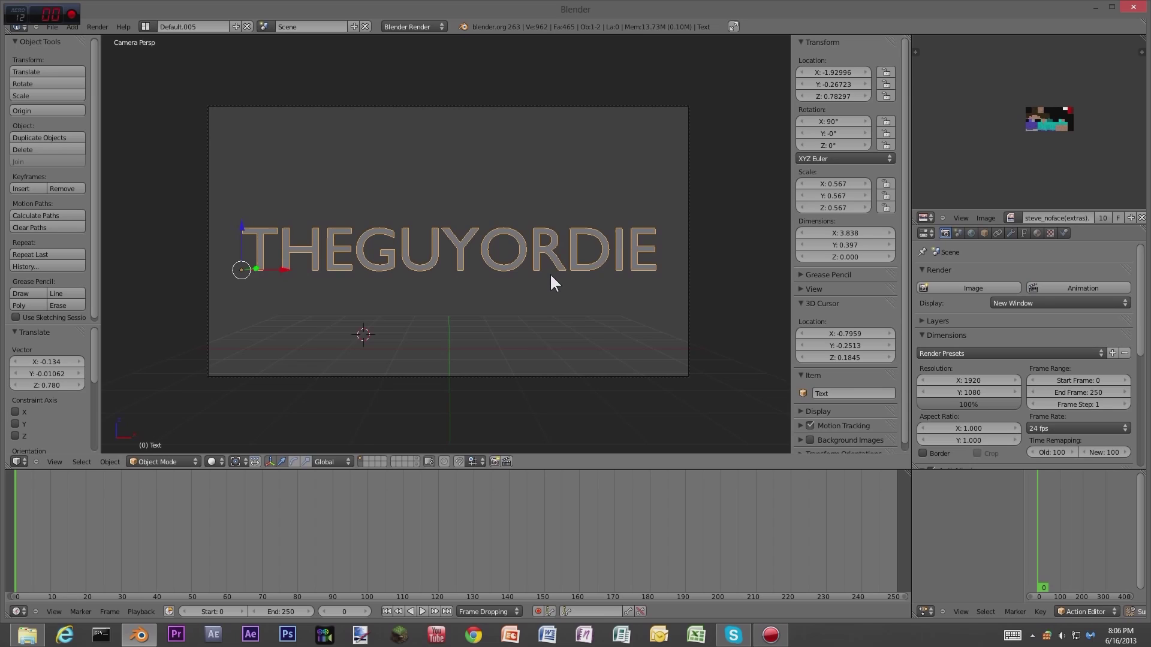
key("s")
left_click(577, 269)
key("g")
left_click(546, 273)
key("s")
left_click(558, 275)
key("g")
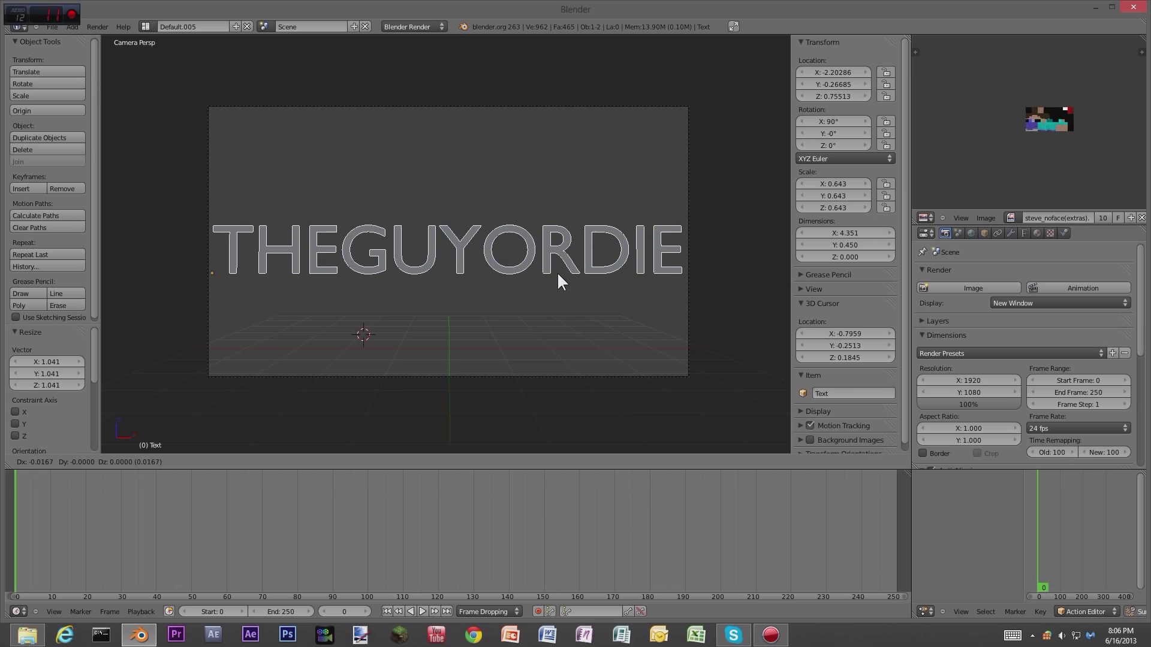
left_click(559, 272)
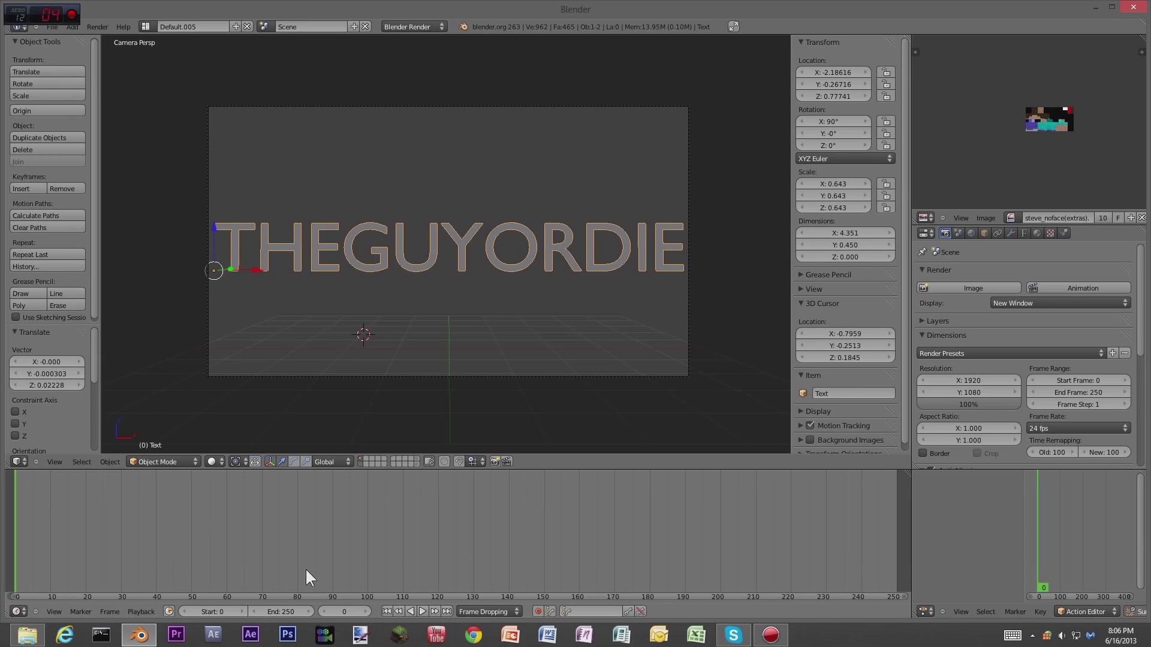
Reselect the Properties editor in the side area and switch the main 3D viewport to the Properties editor too
left_click(926, 235)
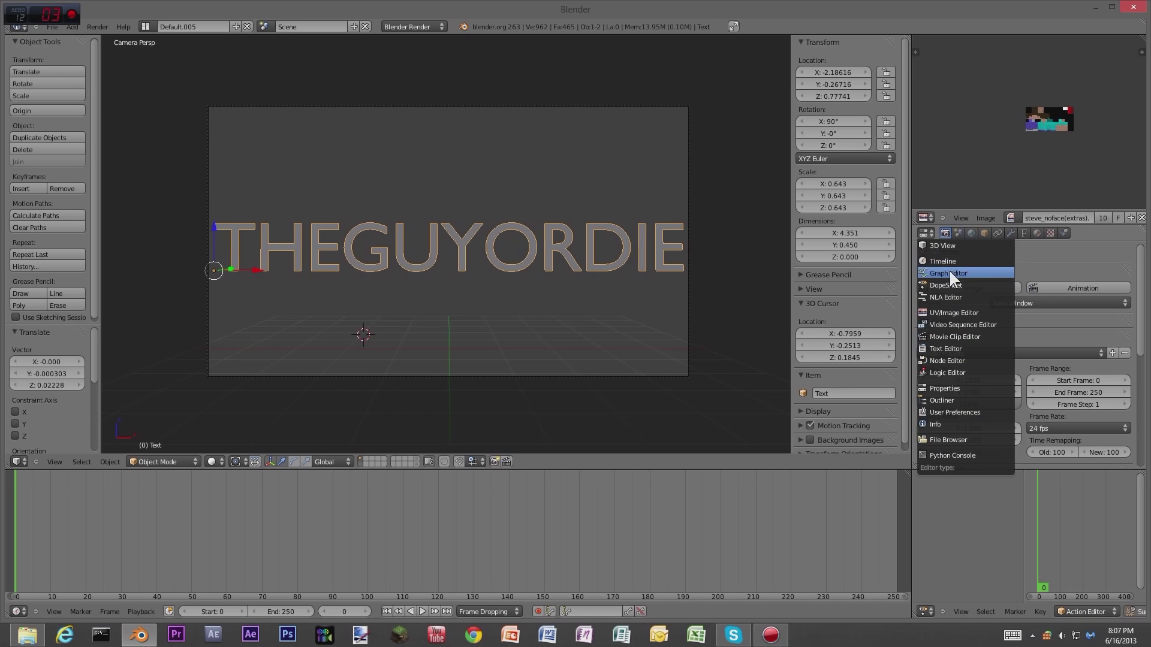
left_click(951, 388)
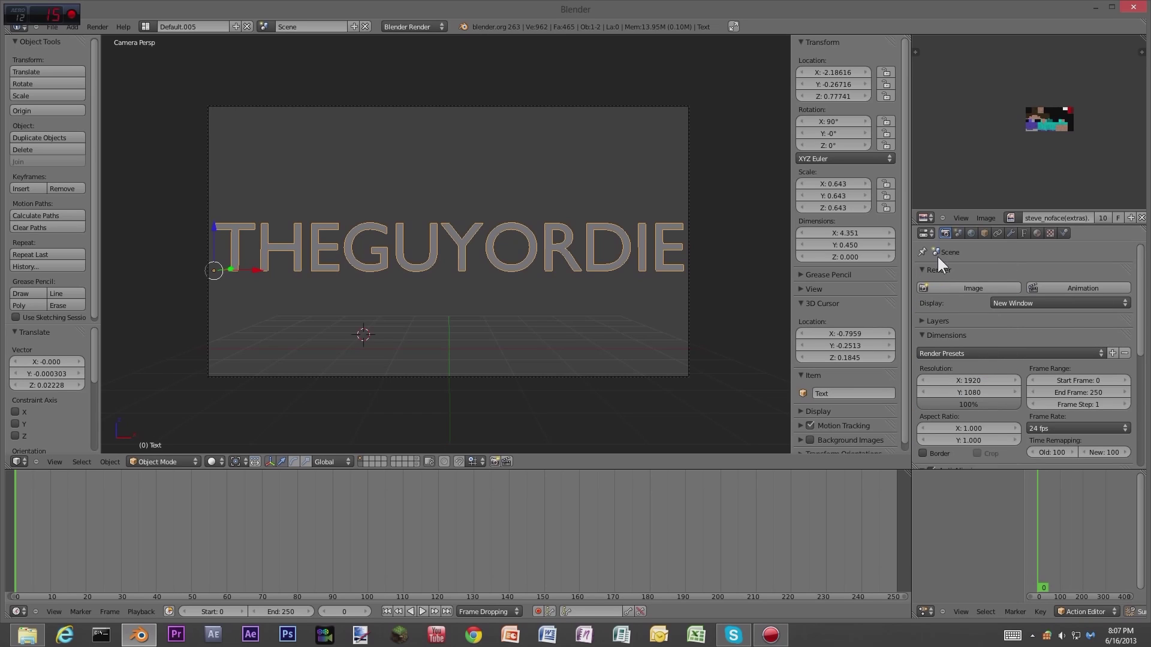
left_click(18, 462)
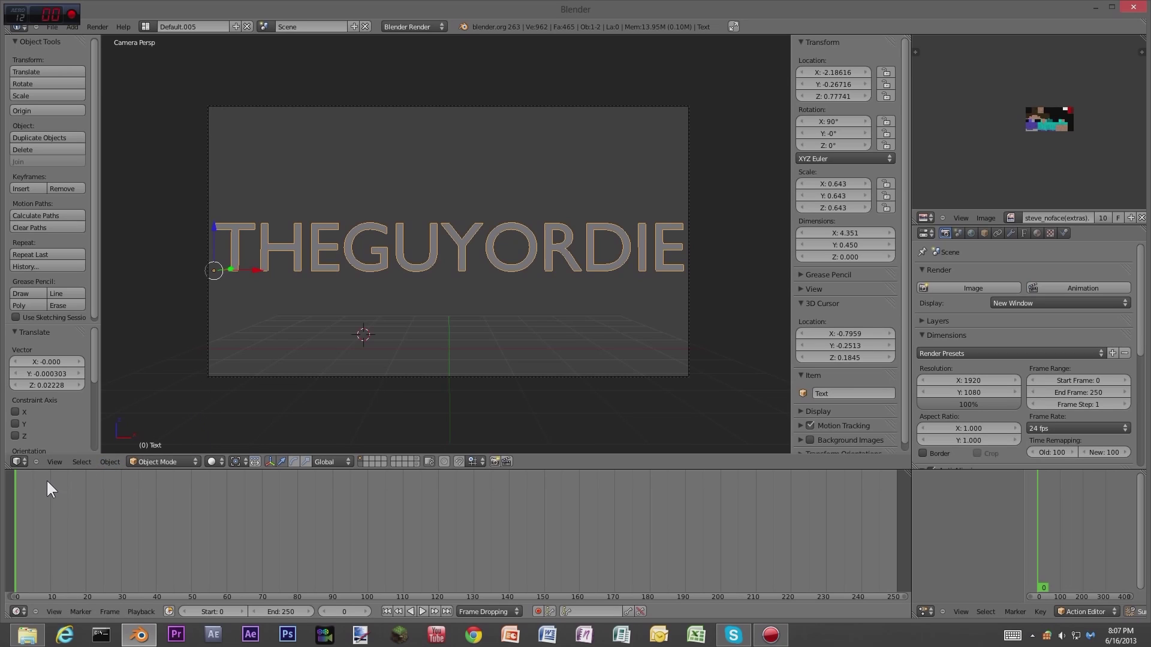
left_click(18, 461)
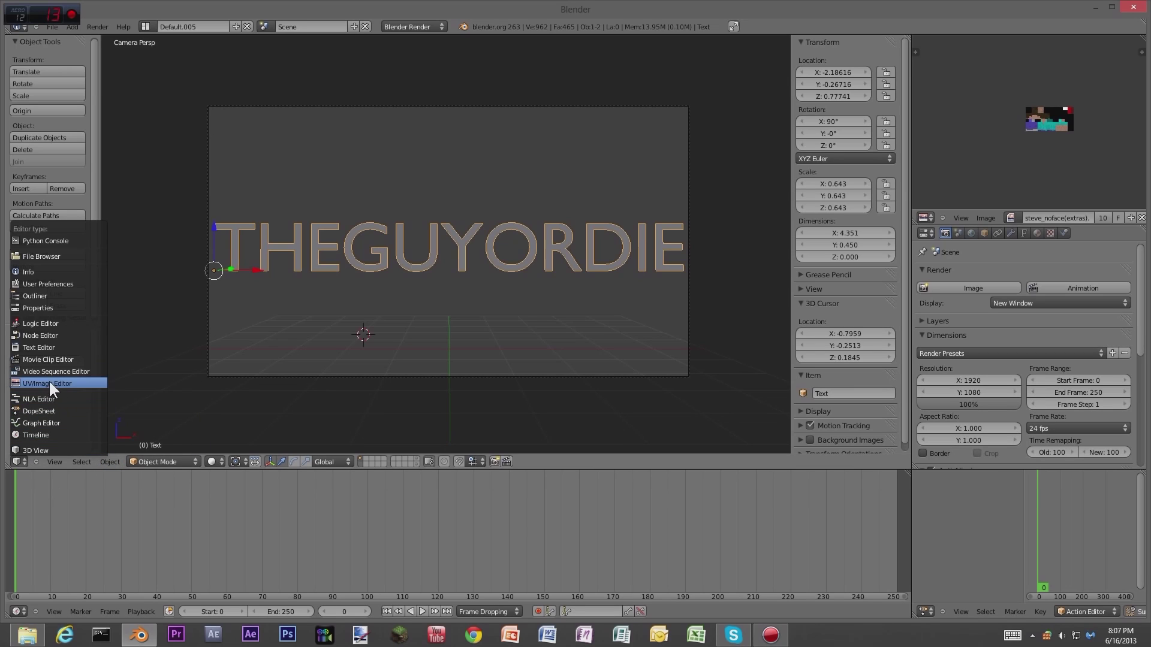
left_click(48, 303)
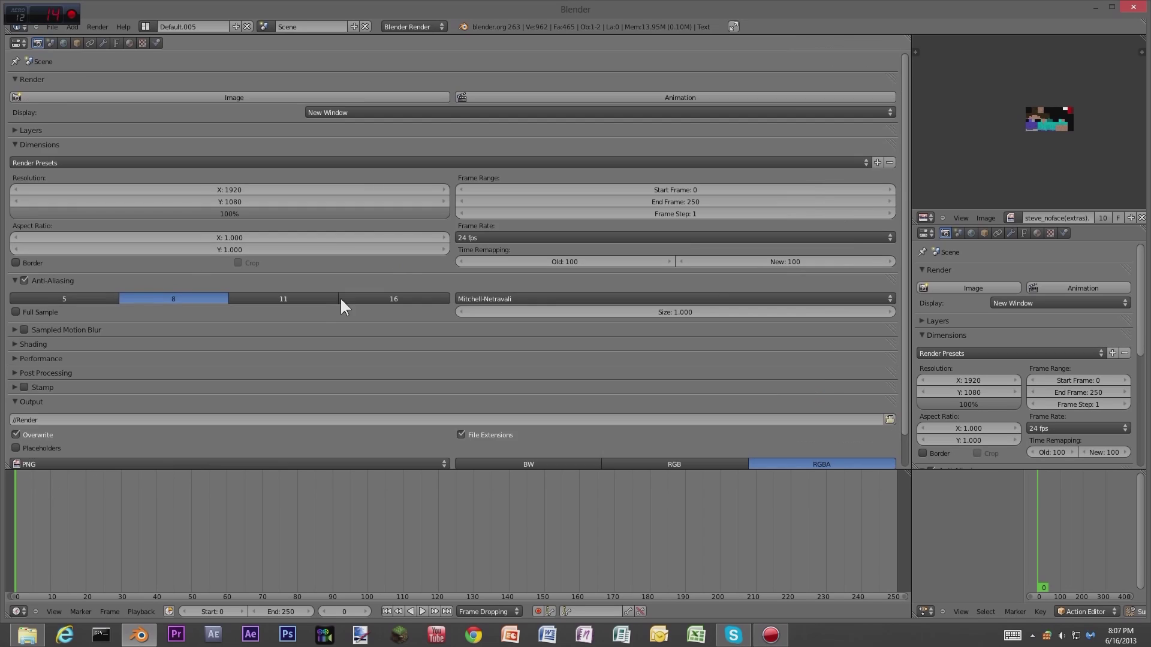
Look over the render settings in the enlarged Properties editor and restore that area to the 3D View
left_click(17, 30)
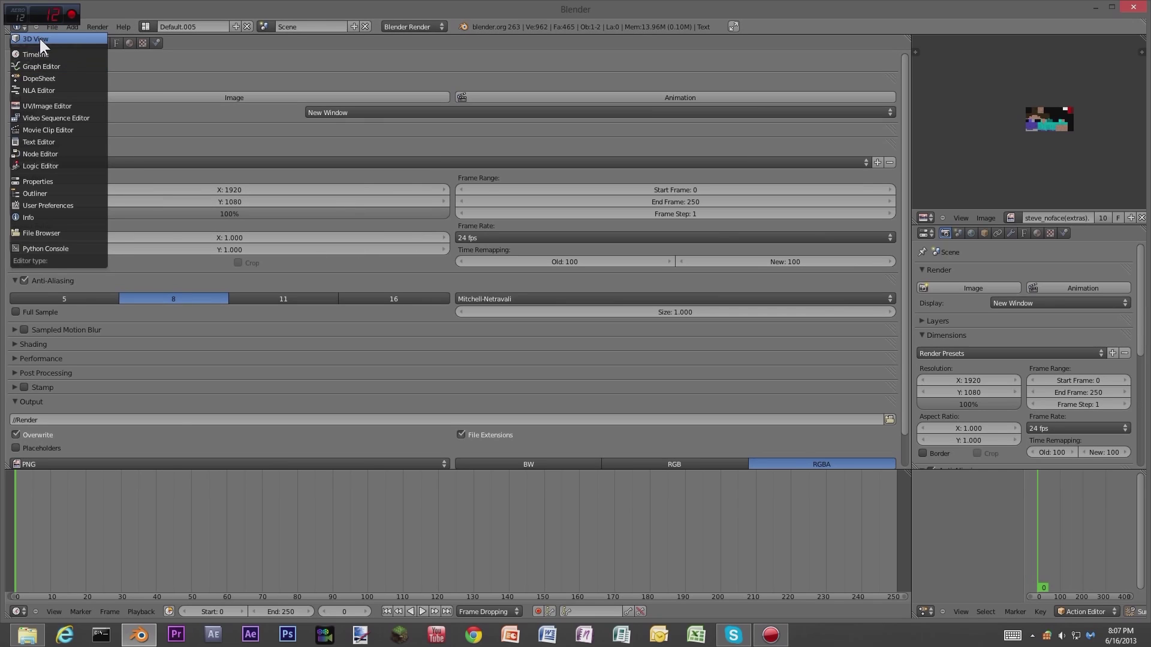
left_click(38, 38)
left_click(17, 28)
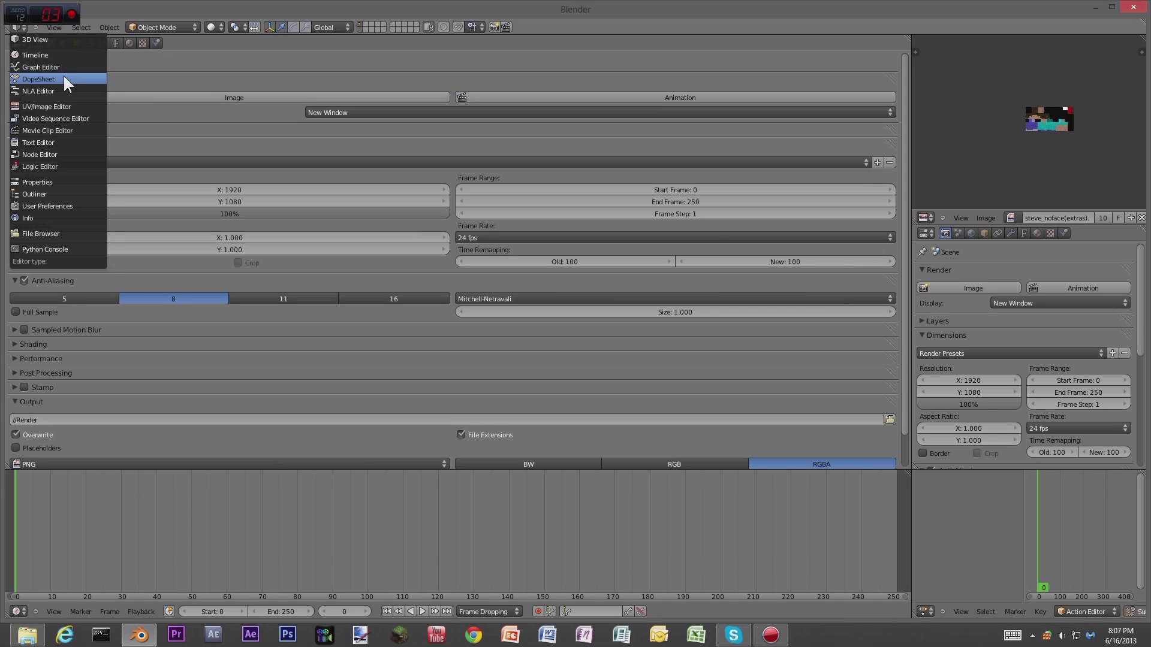
scroll(858, 373, "down", 2)
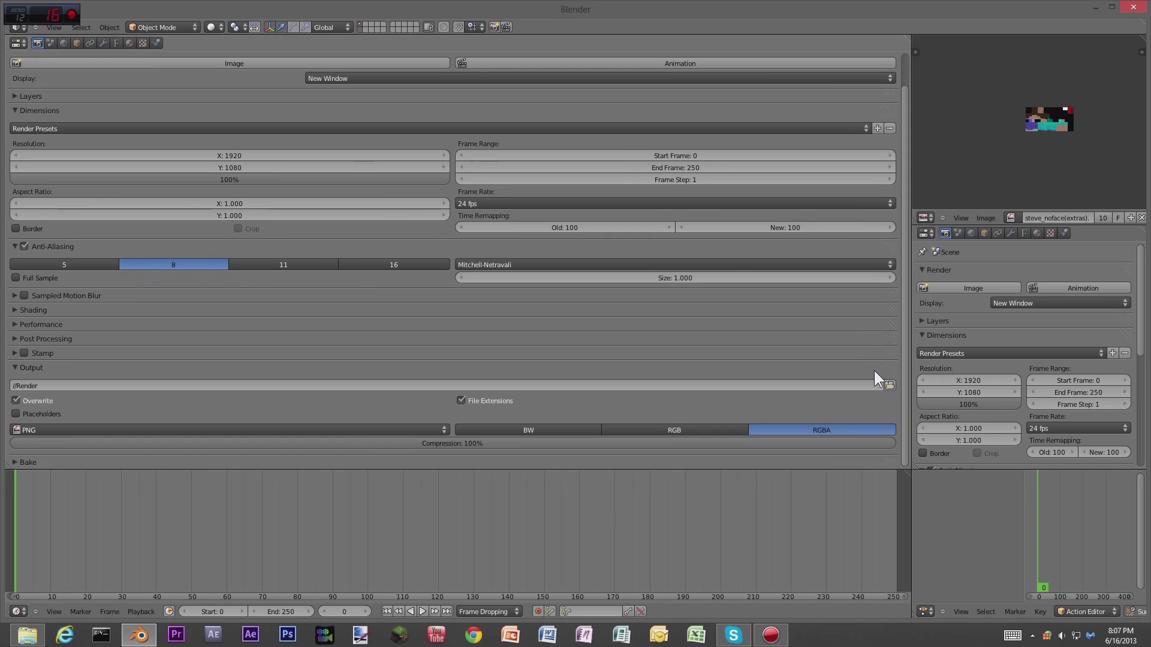
scroll(239, 397, "up", 2)
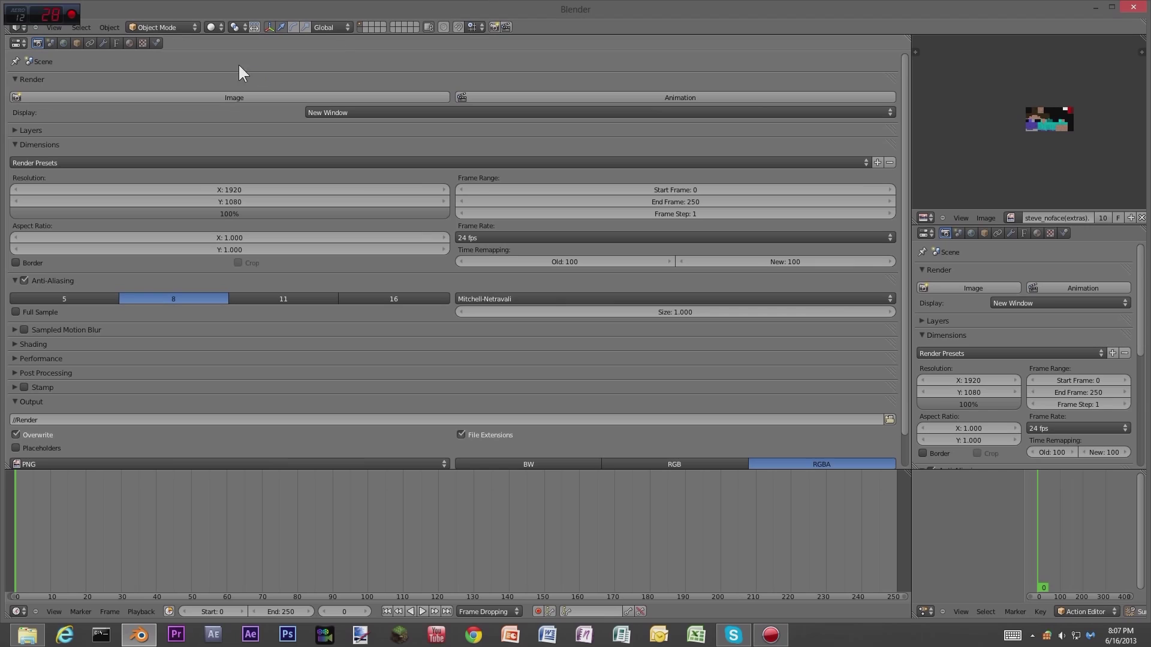
left_click(23, 41)
left_click(27, 57)
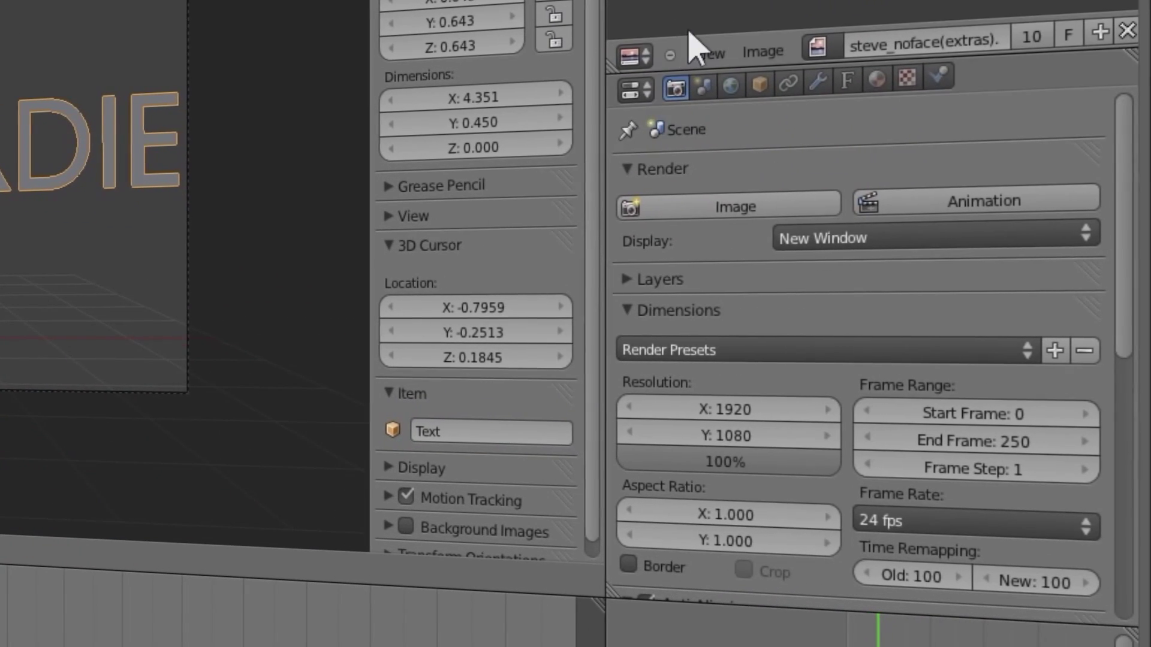
Keep the side area as the Properties editor and display the Font section of the text object's data settings
left_click(633, 91)
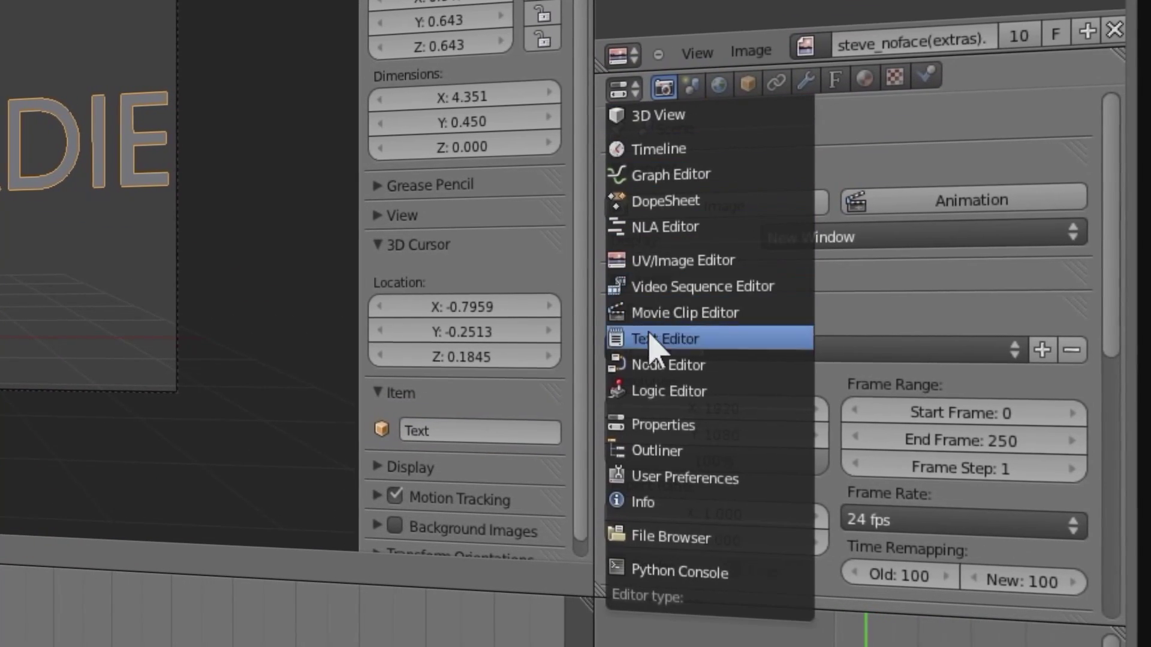
left_click(655, 430)
scroll(1097, 297, "down", 2)
left_click_drag(1088, 293, 1065, 132)
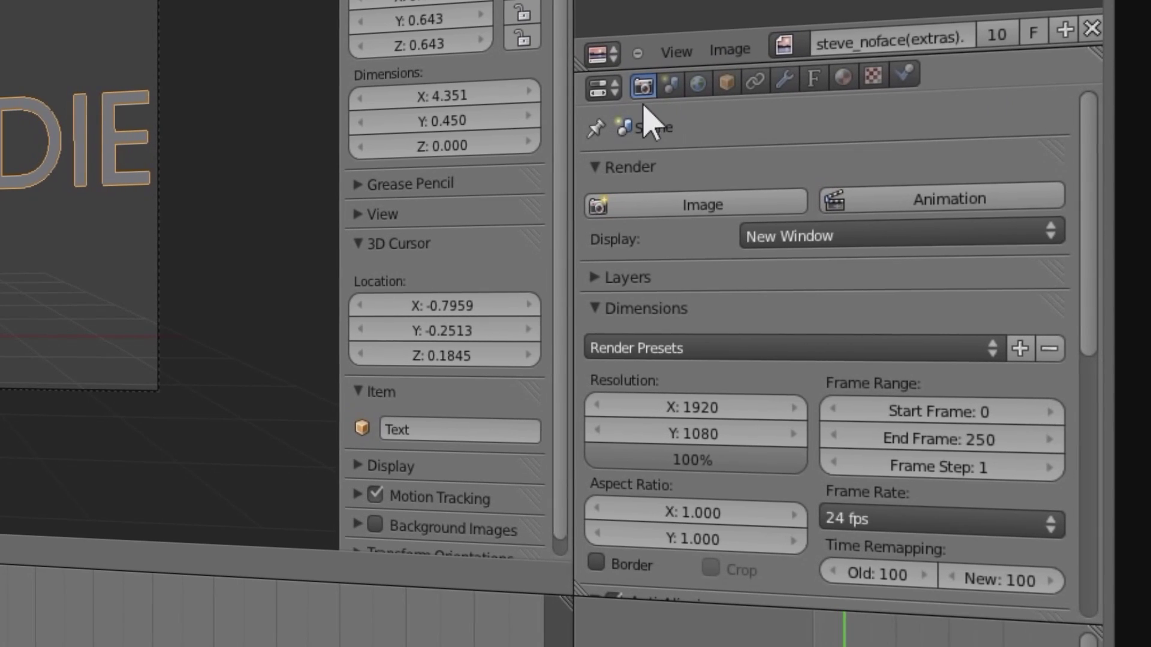
left_click(826, 81)
left_click_drag(1115, 159, 1122, 319)
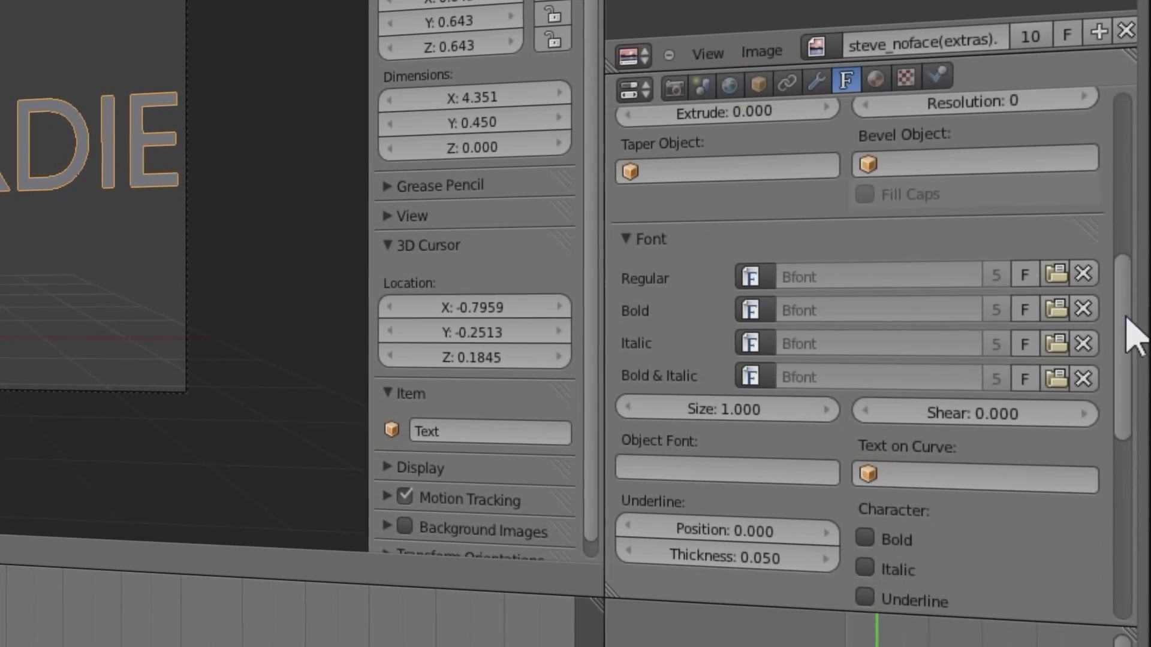
left_click(647, 240)
left_click(645, 240)
left_click(645, 240)
left_click(647, 240)
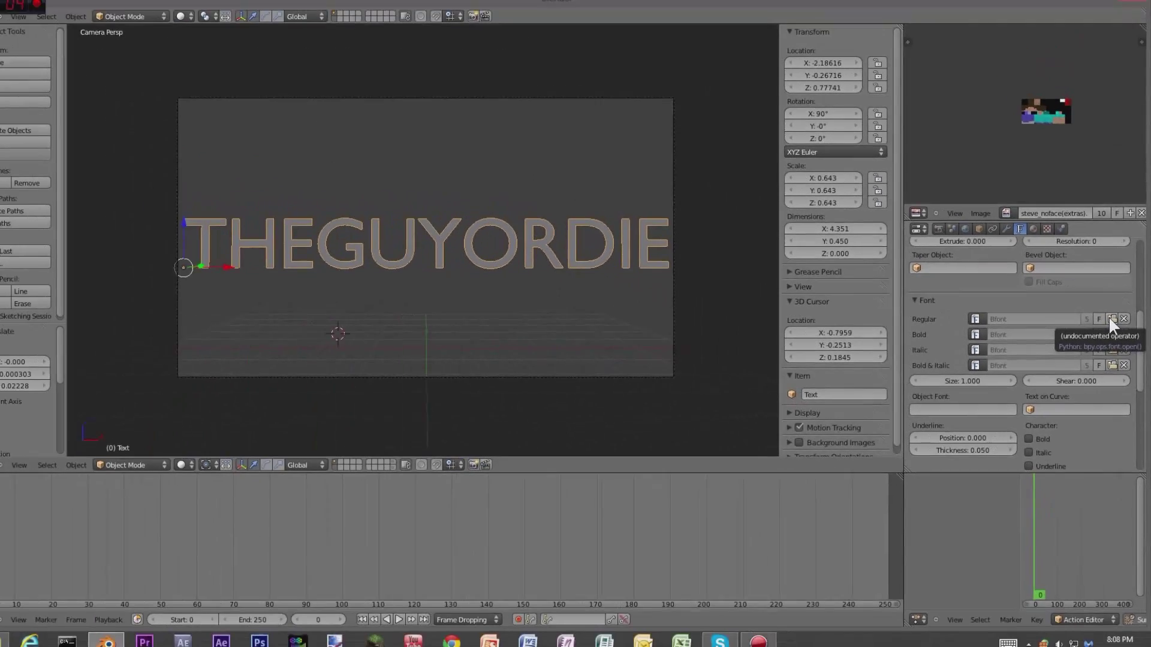
Browse for the text's Regular font and select prowler.ttf in the Desktop folder
left_click(1081, 284)
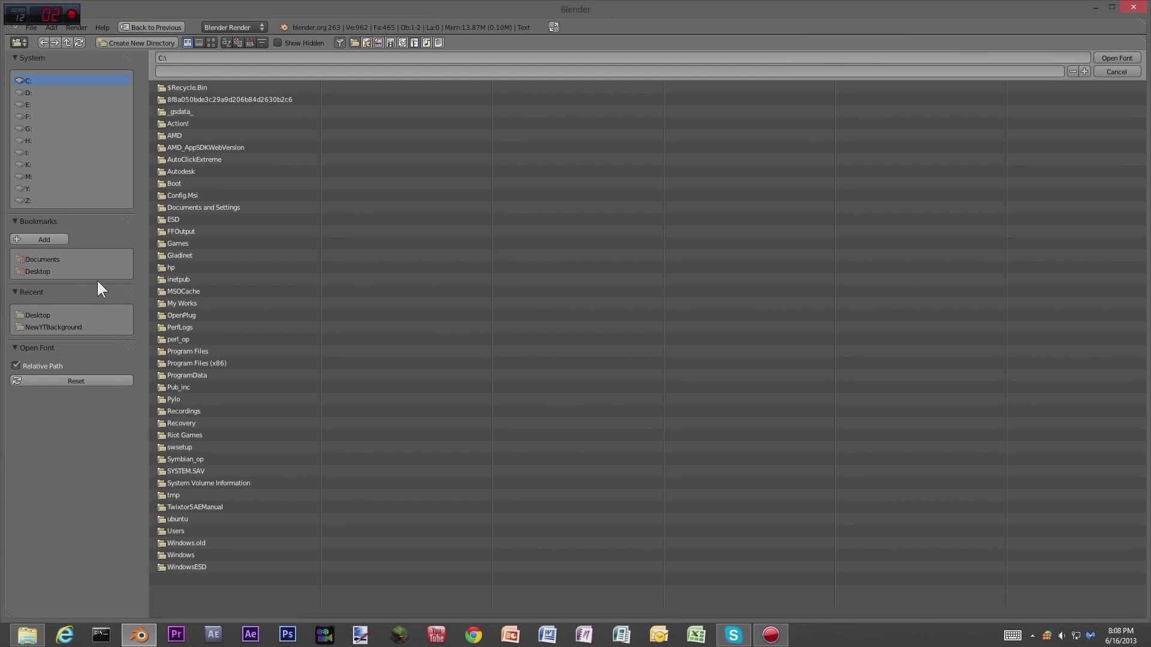
left_click(36, 272)
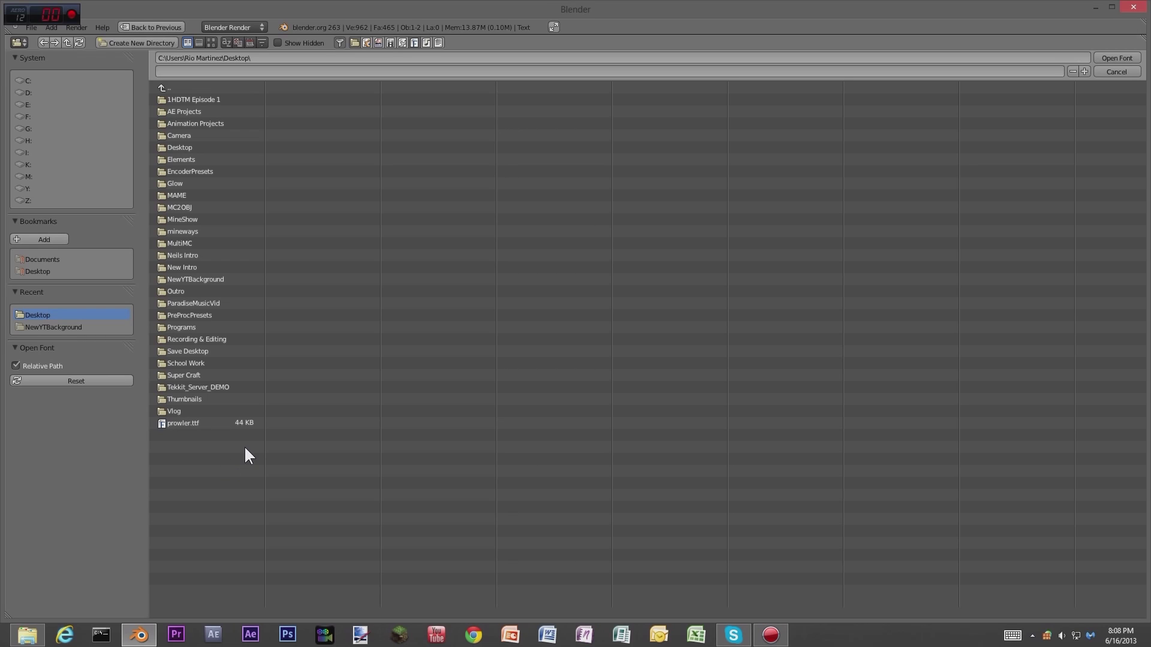
left_click(171, 422)
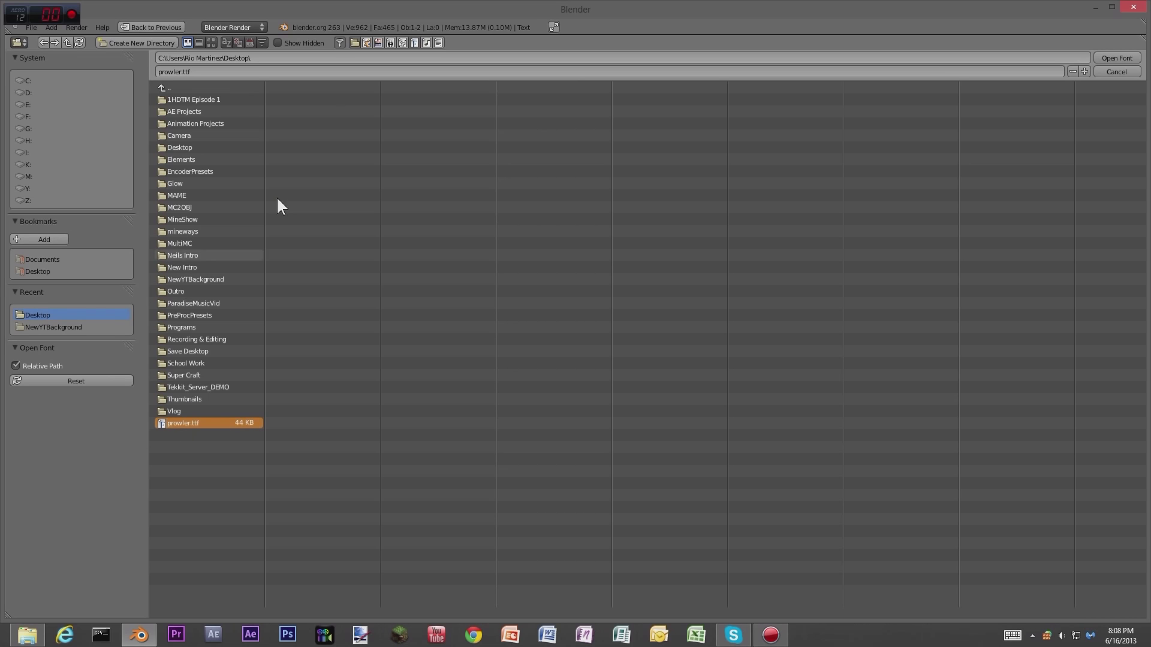
Move the Blender window down to reveal the prowler font files on the desktop
mouse_move(368, 6)
left_mouse_down()
mouse_move(530, 297)
mouse_move(627, 442)
left_mouse_up()
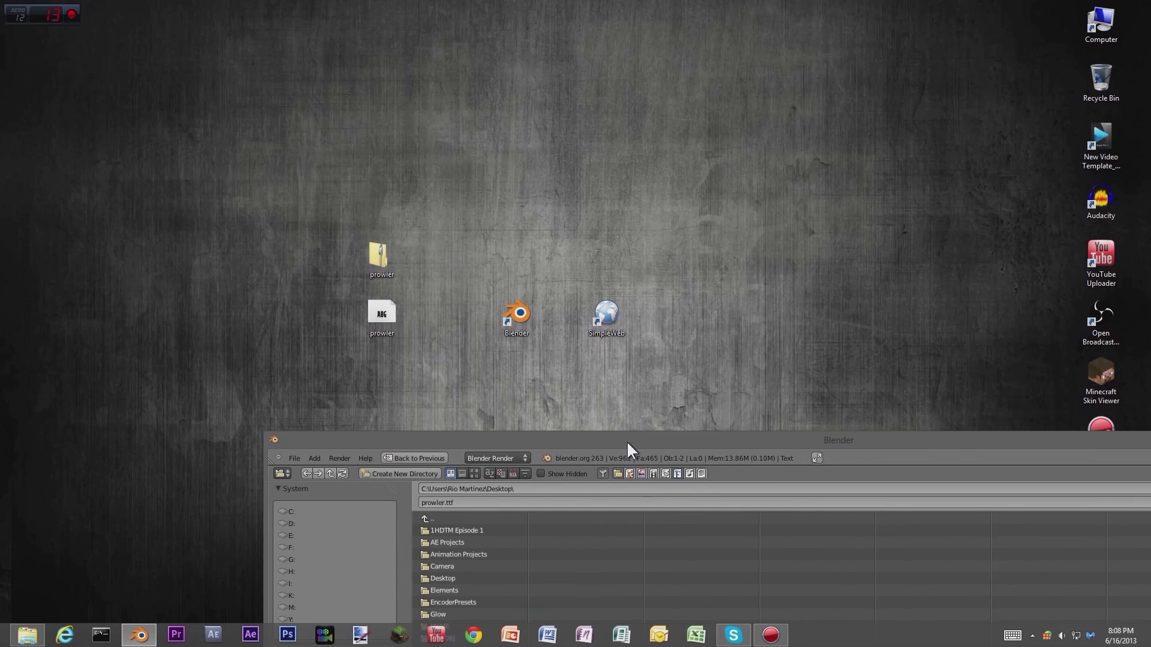
left_click_drag(265, 289, 438, 353)
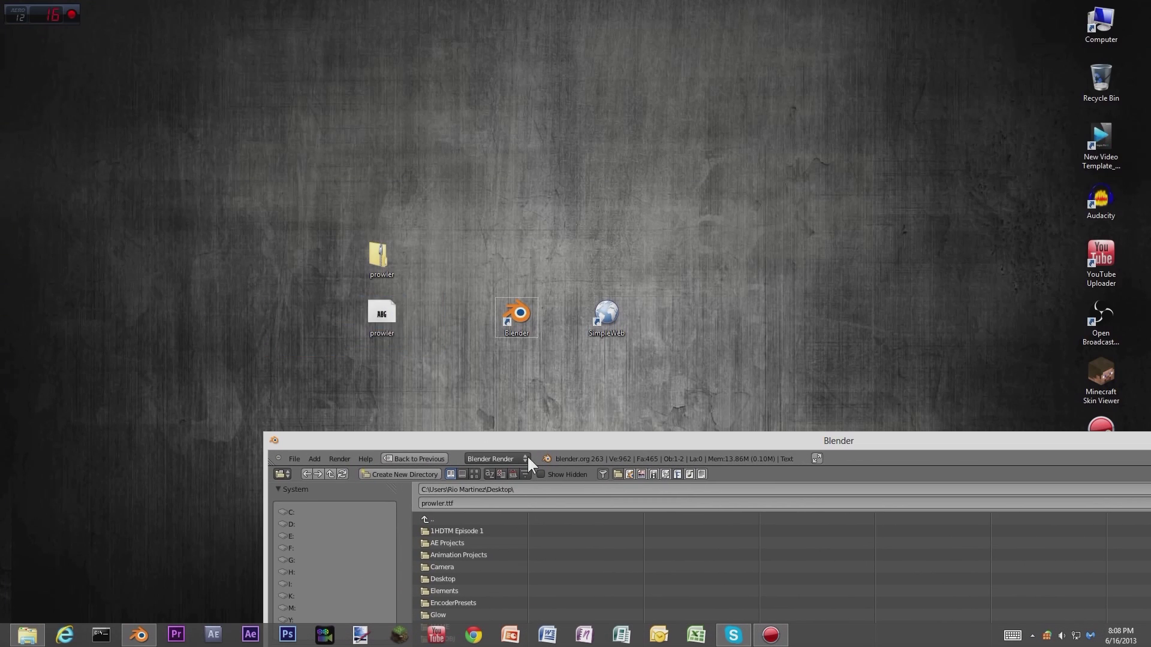
Return the Blender window to full screen and load prowler.ttf as the text's Regular font
left_click_drag(539, 441, 306, 7)
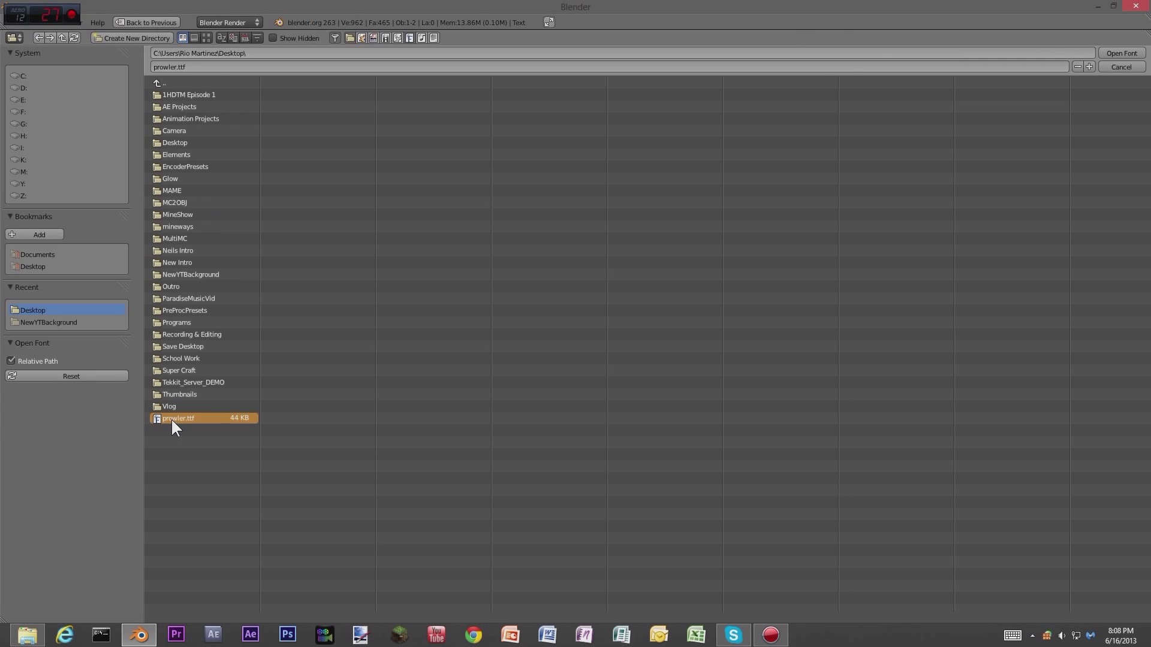
double_click(172, 419)
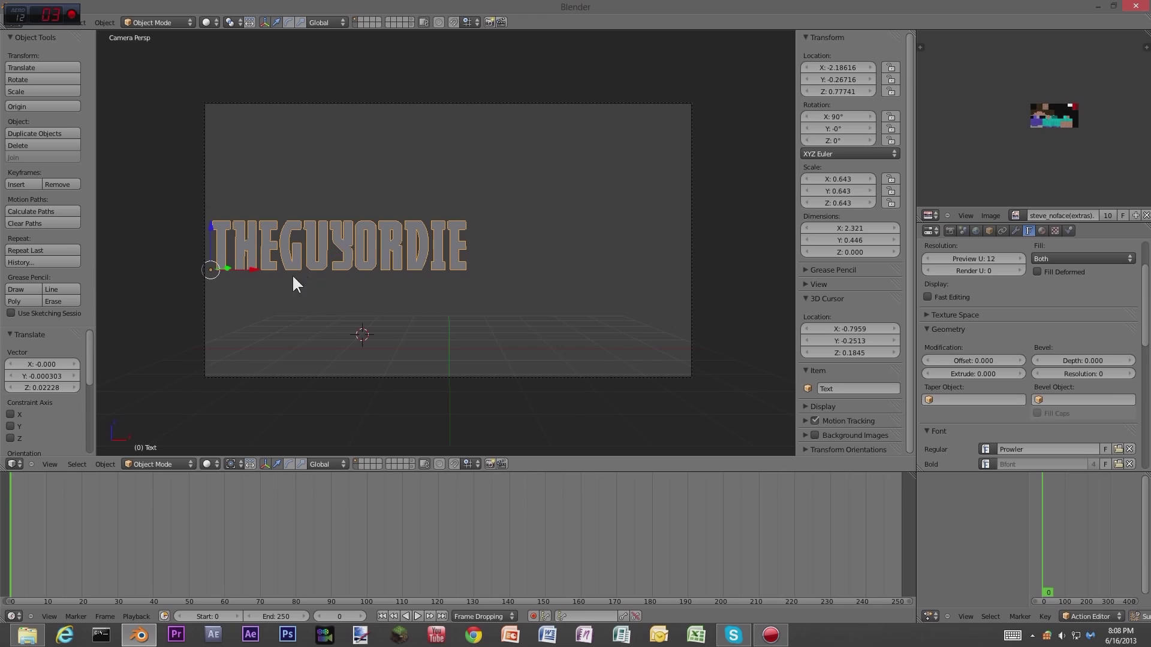
Enlarge the THEGUYORDIE text to a scale of about 1.204 and move it down slightly to center it in the camera frame
key("s")
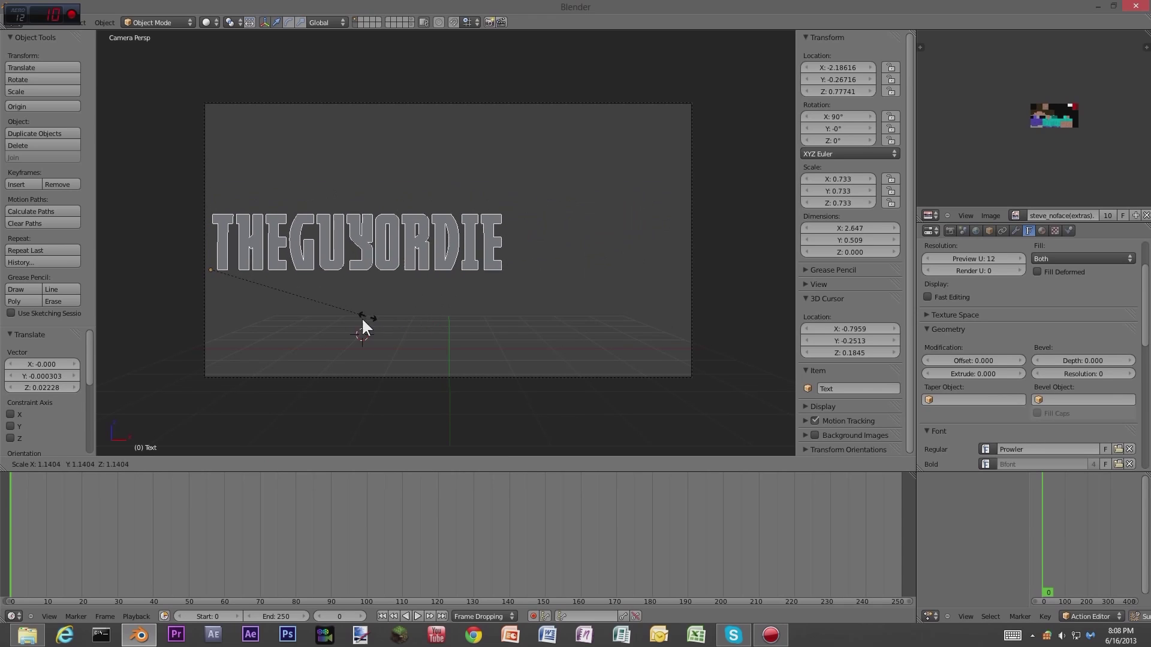
left_click(476, 307)
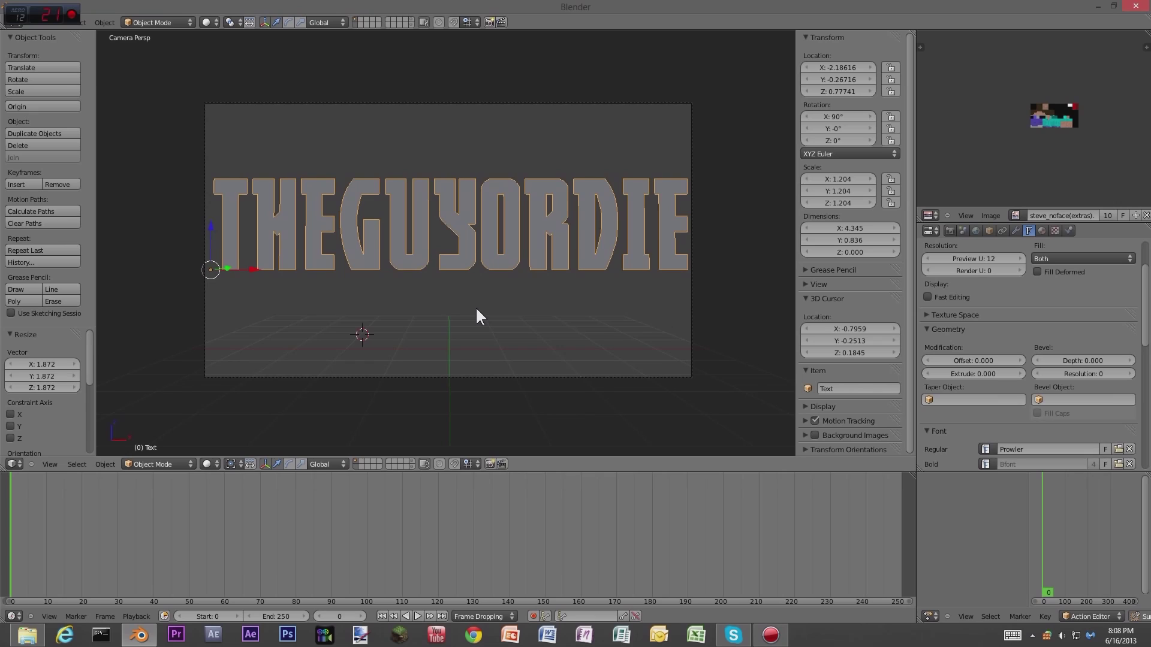
key("g")
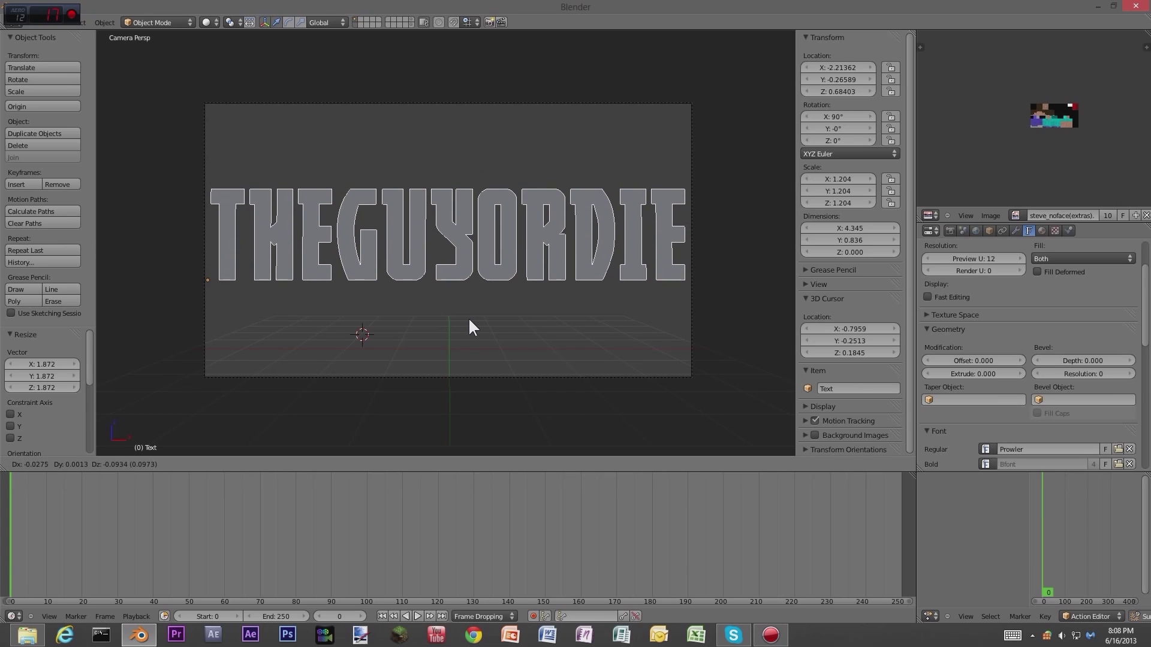
left_click(469, 322)
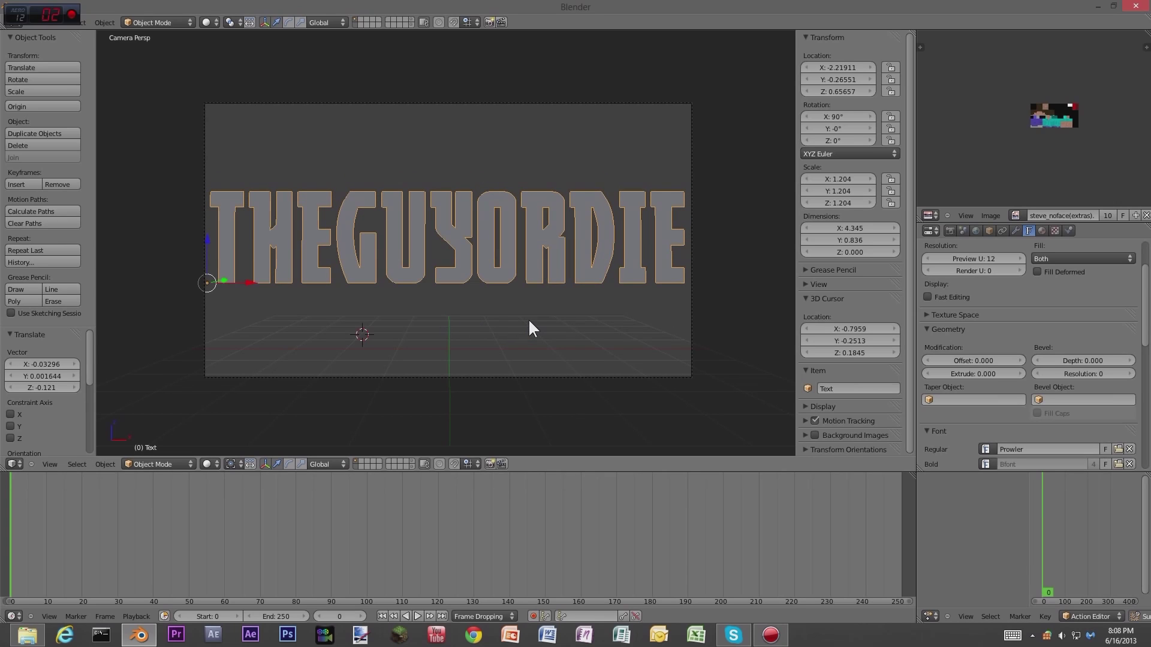
key("a")
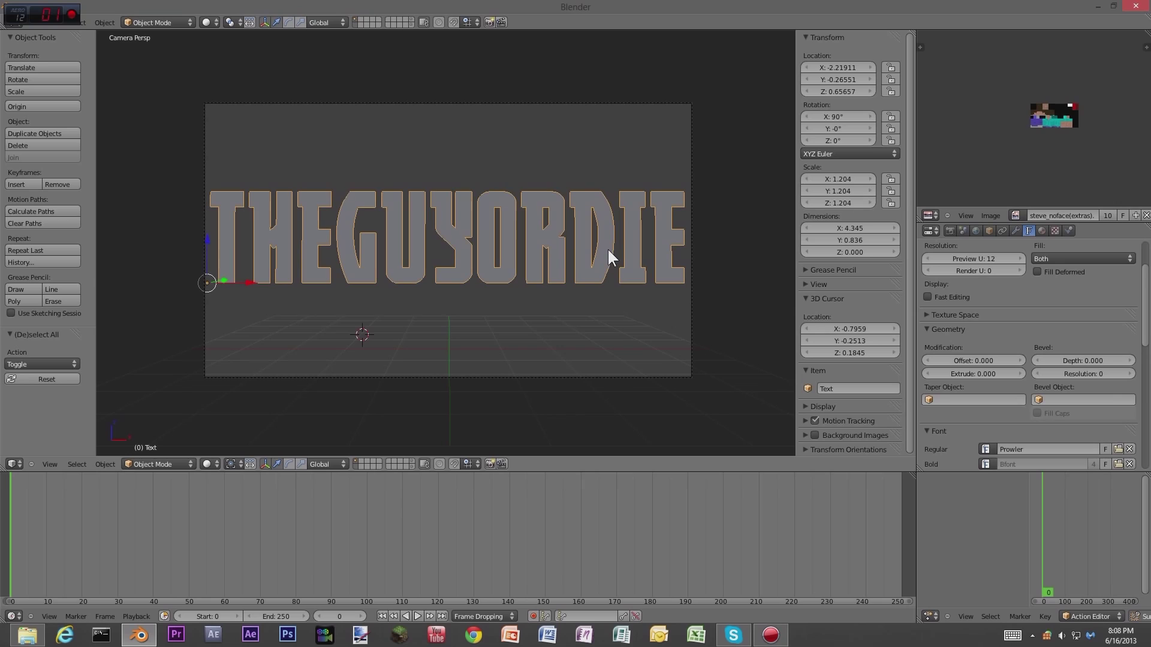
Set the Extrude value in the text's Geometry settings to 0.1
left_click_drag(1146, 336, 1146, 360)
left_click(926, 262)
left_click(923, 261)
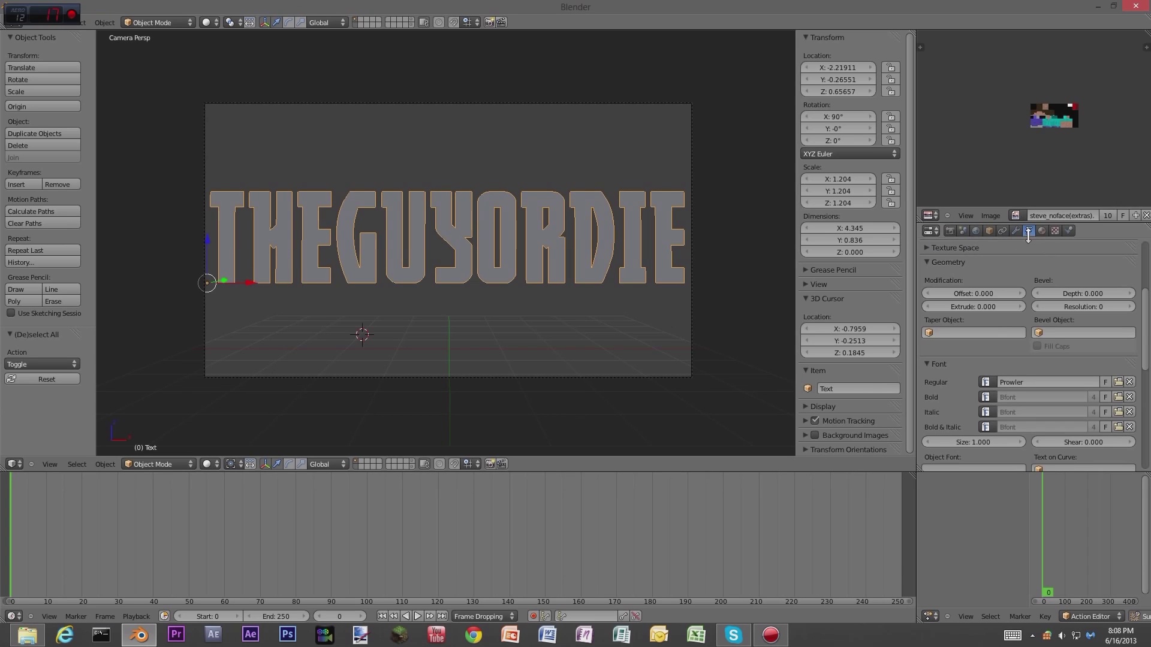
left_click(925, 262)
left_click(926, 261)
left_click(925, 262)
left_click(926, 261)
left_click_drag(988, 309, 975, 311)
left_click(979, 309)
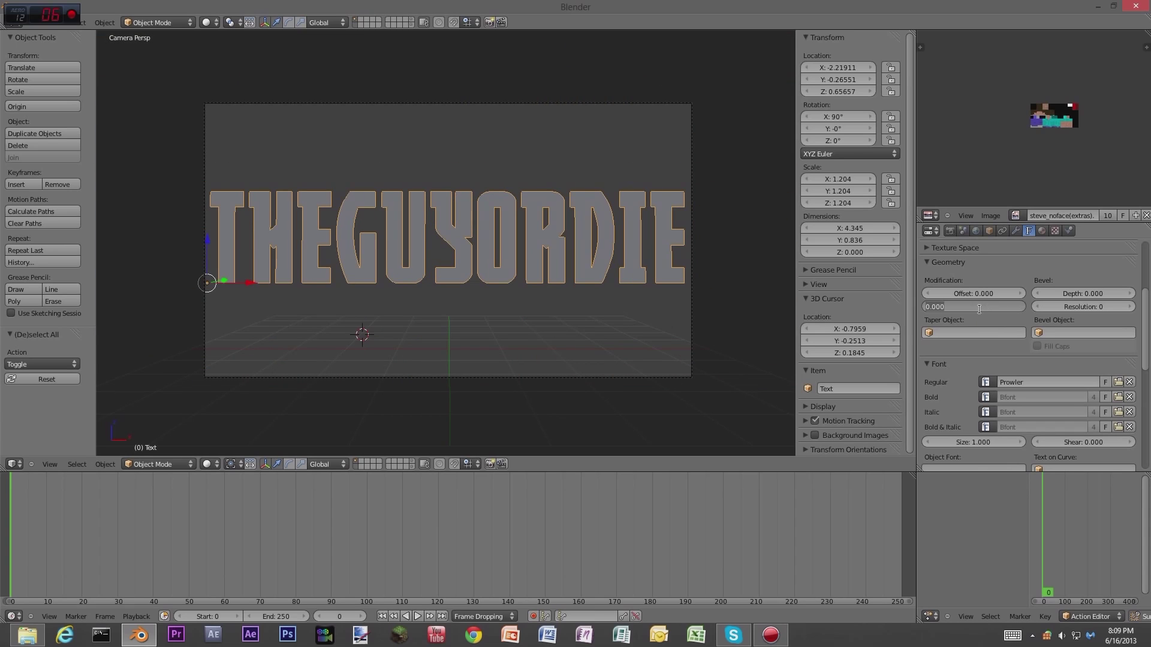
type("0.1")
key("Return")
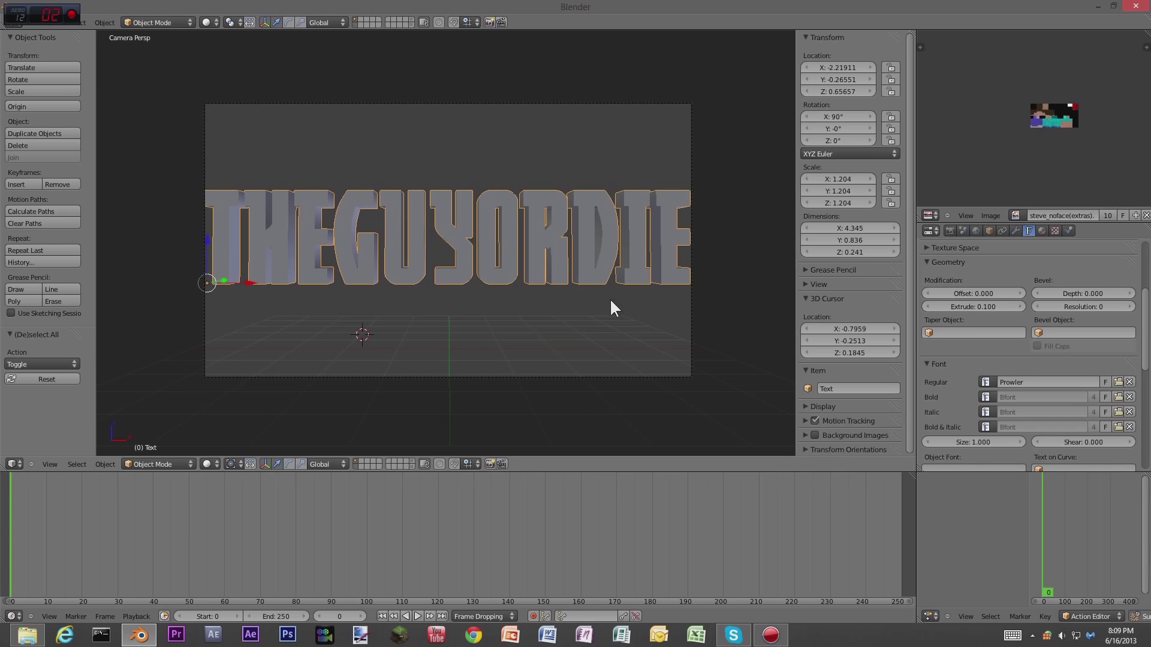
Shrink the extruded text to a scale of about 1.177 and reposition it so it fits inside the camera frame
key("s")
left_click(667, 304)
key("g")
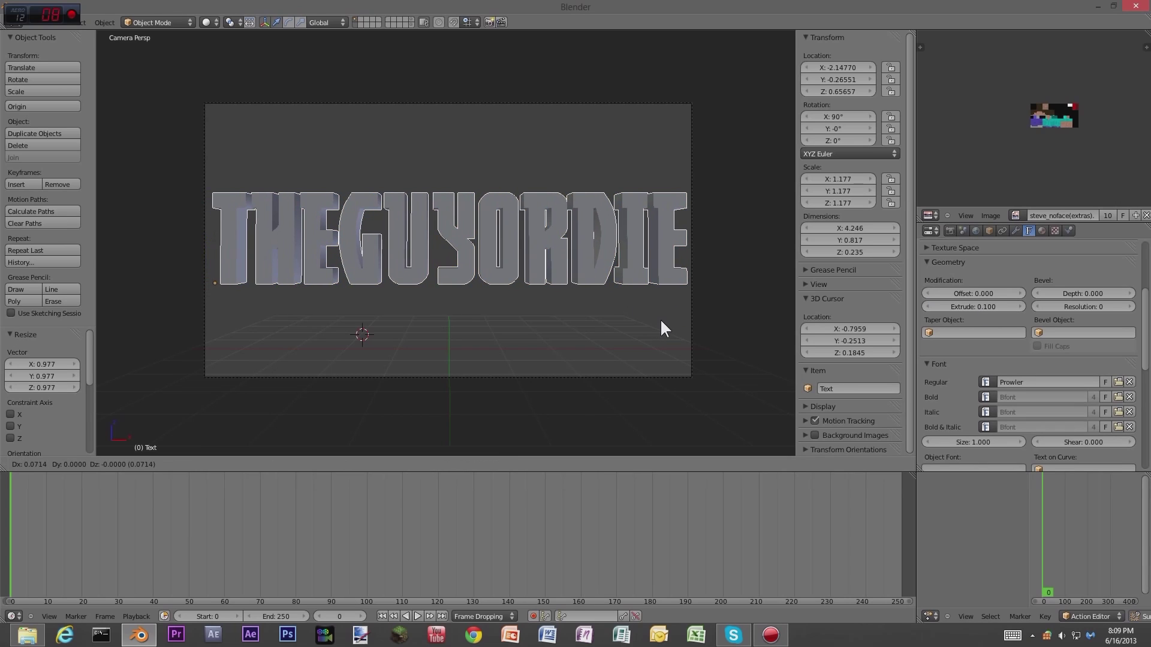
left_click(658, 322)
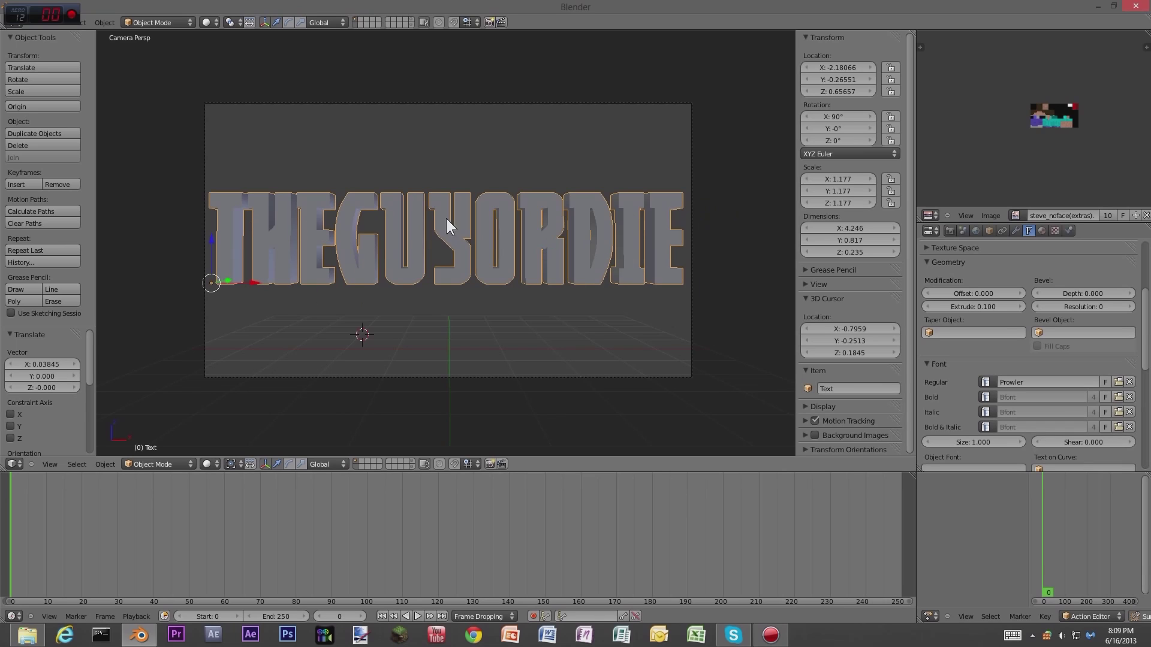
key("s")
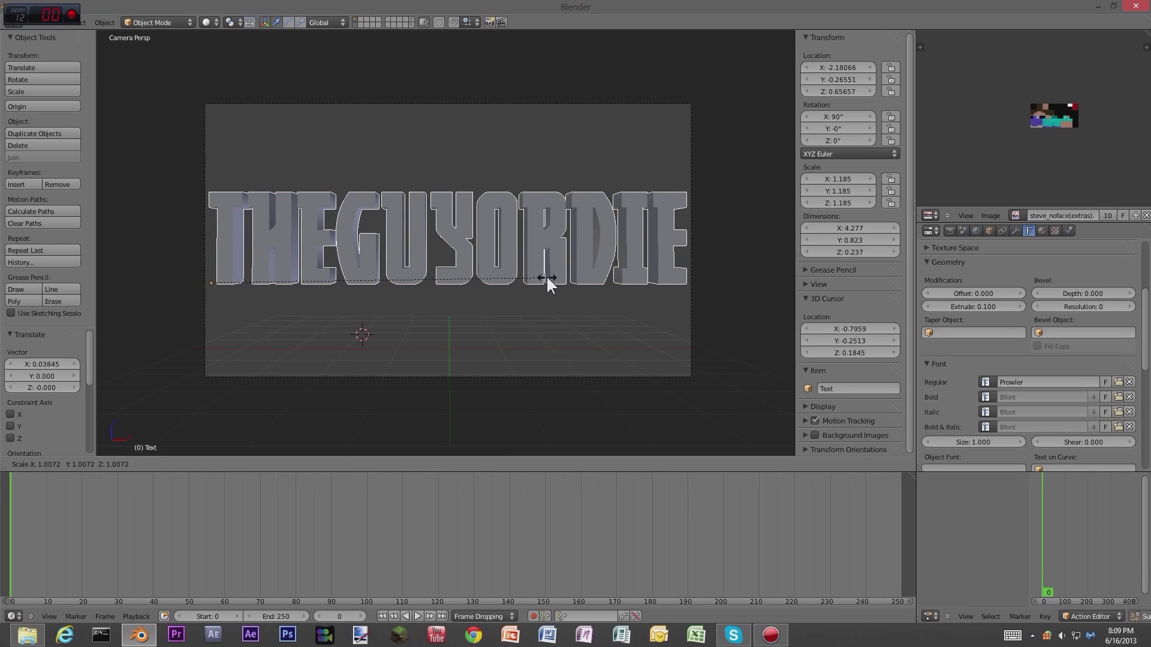
left_click(544, 275)
key("g")
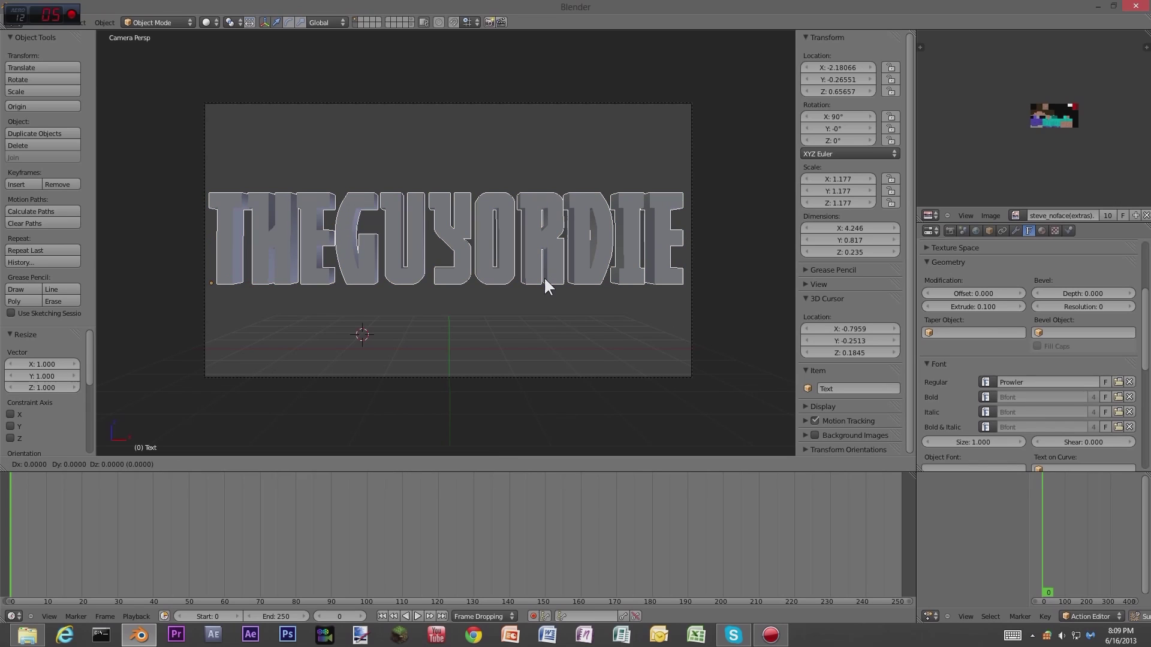
left_click(544, 279)
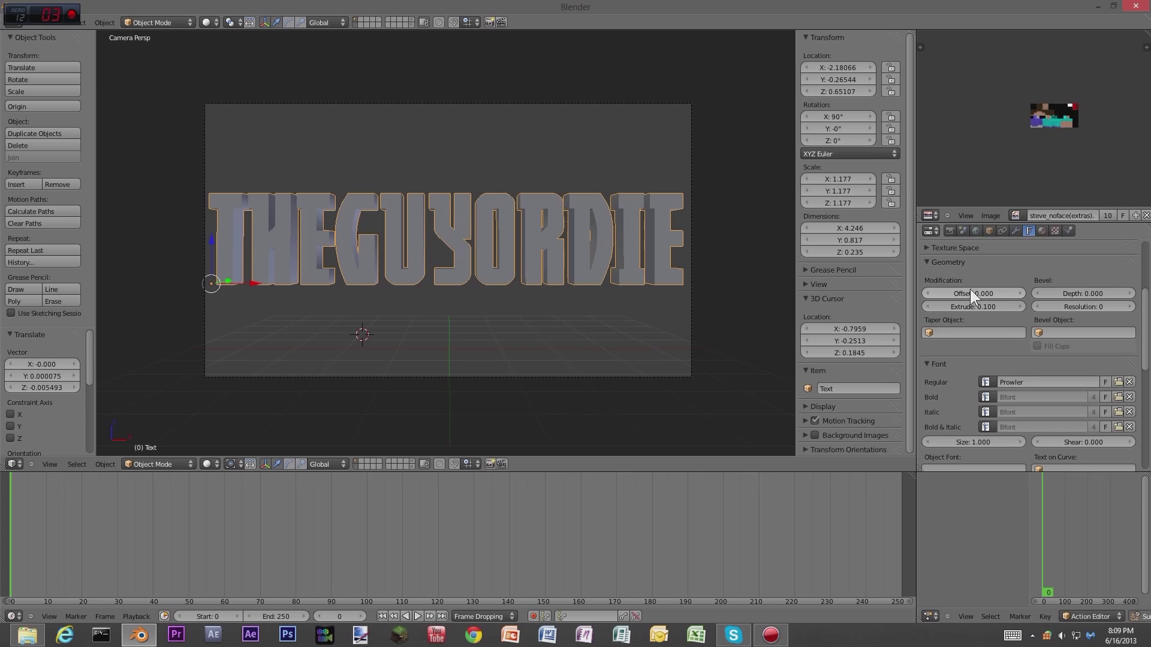
Give the text a bevel depth of about 0.0152 and shift it about 0.011 along X to recenter it
left_click_drag(1049, 293, 946, 309)
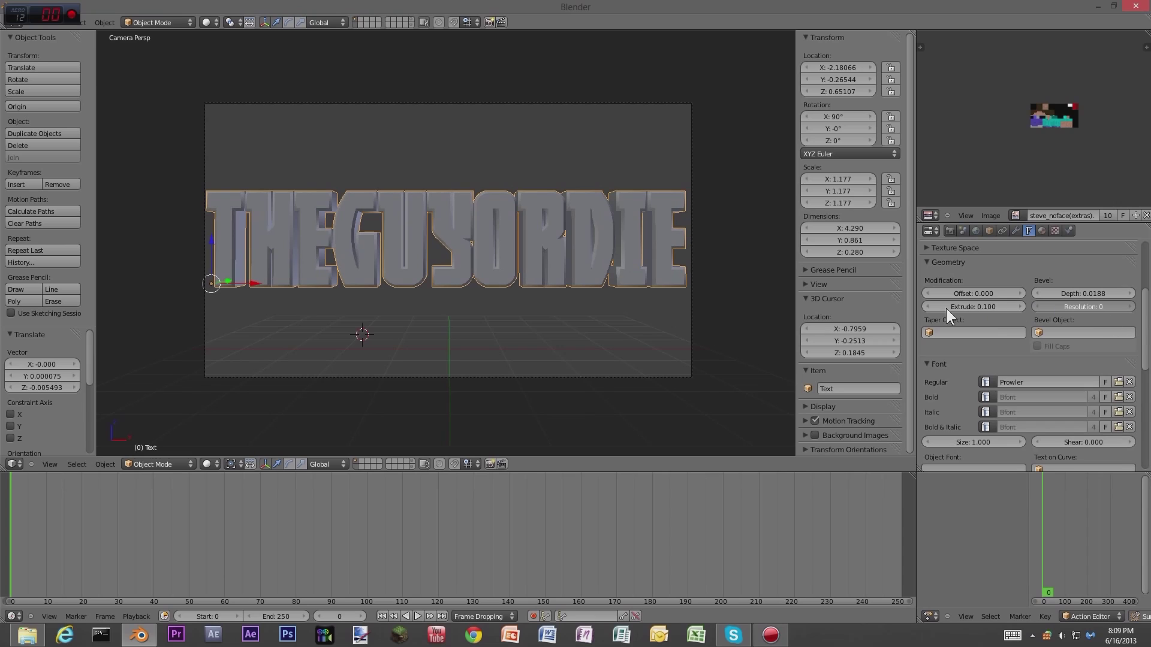
left_click_drag(827, 323, 828, 324)
left_click_drag(1073, 293, 1073, 294)
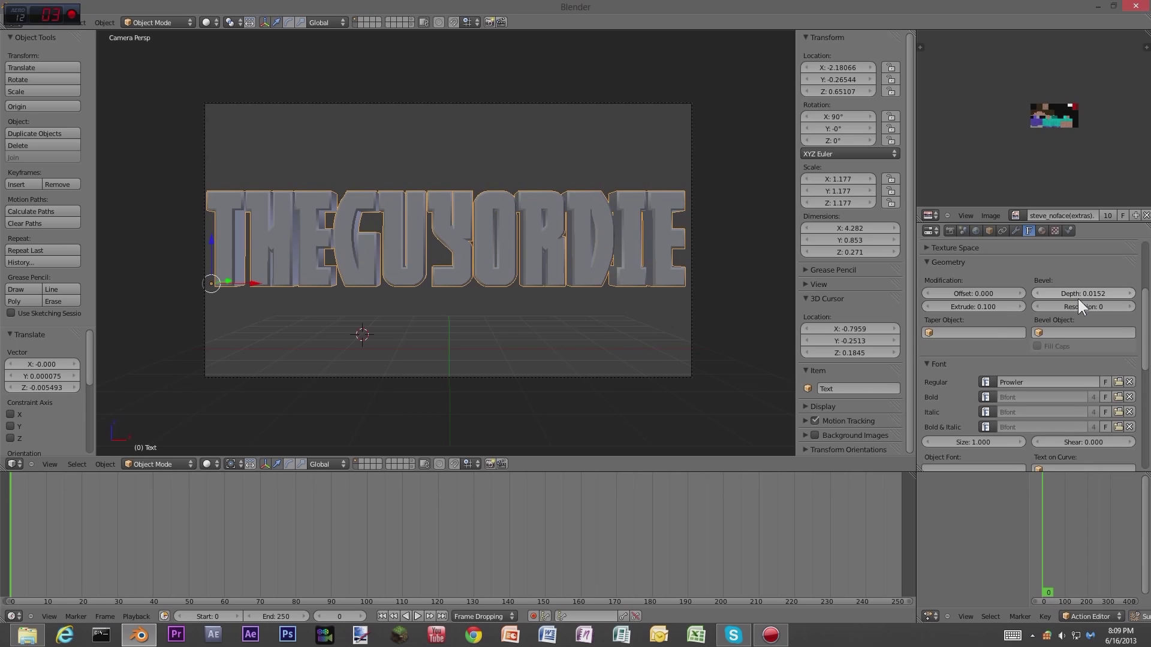
key("g")
left_click(603, 243)
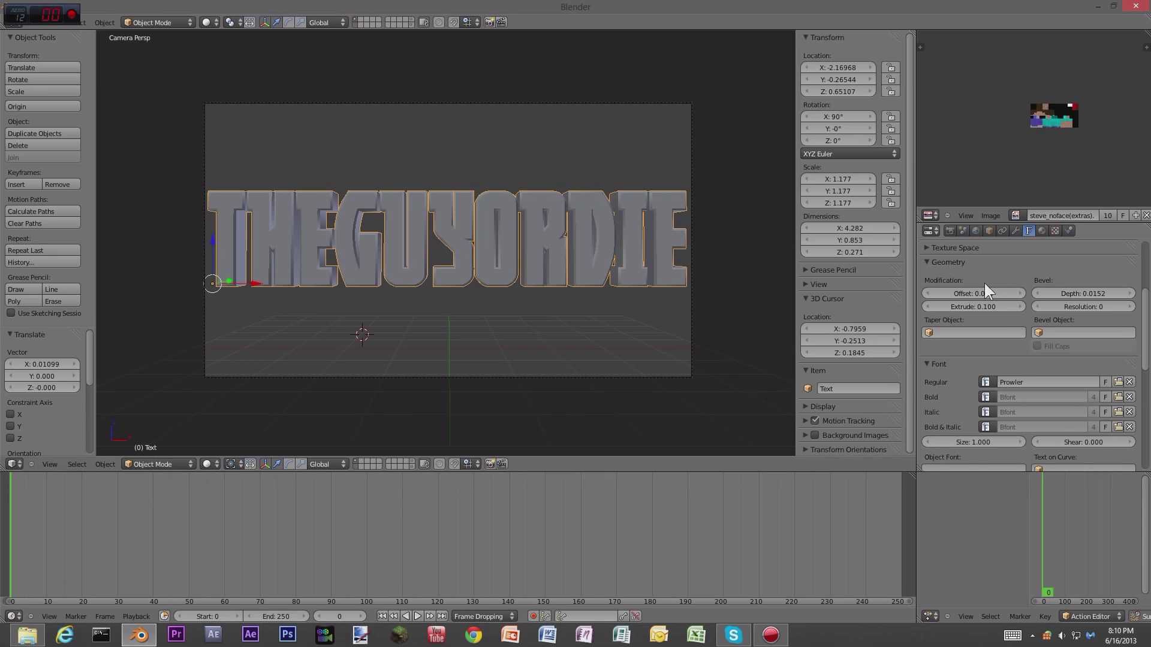
Add a new material to the text and make its diffuse color a bright medium blue
left_click(1042, 232)
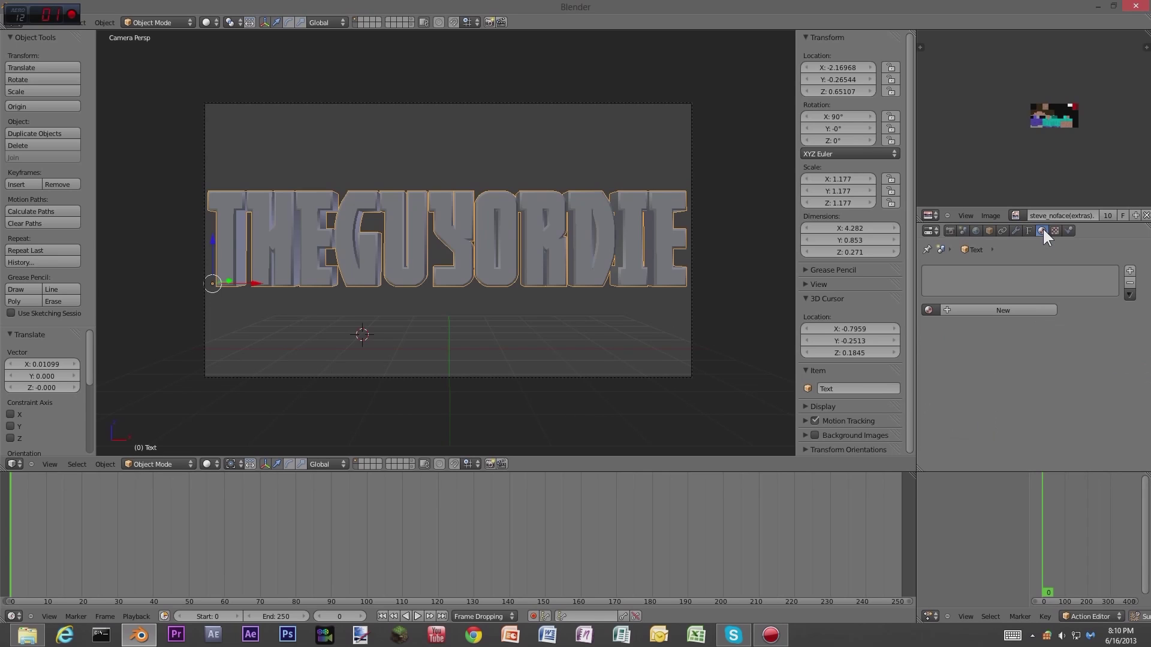
left_click(1005, 309)
scroll(1012, 311, "down", 3)
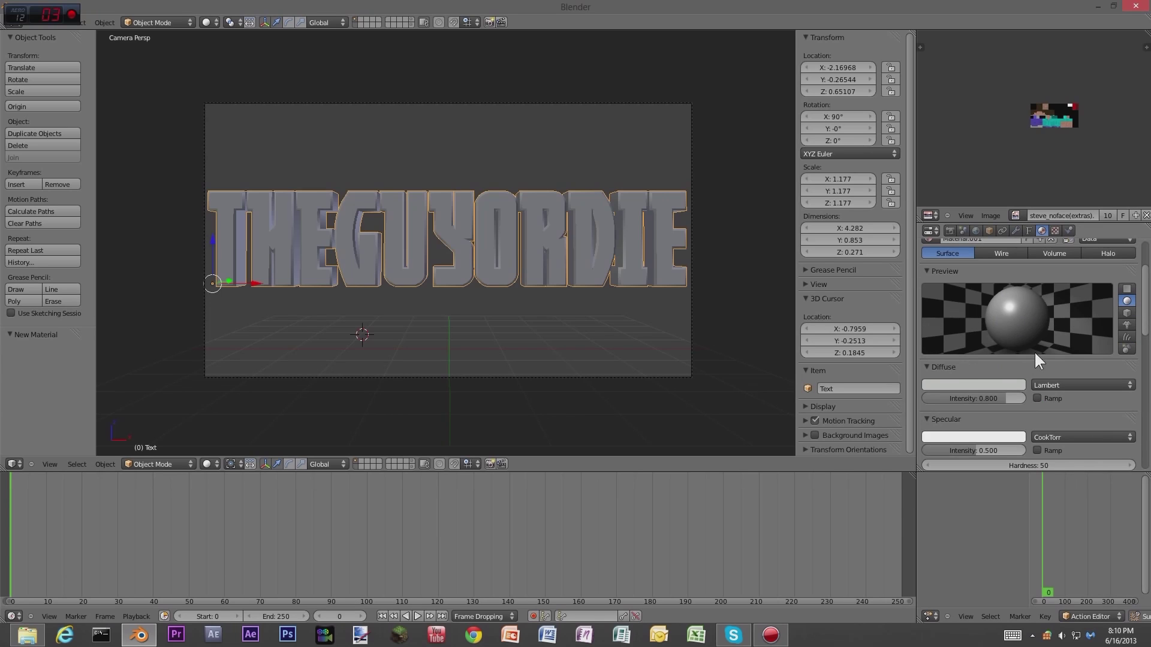
scroll(1009, 342, "down", 2)
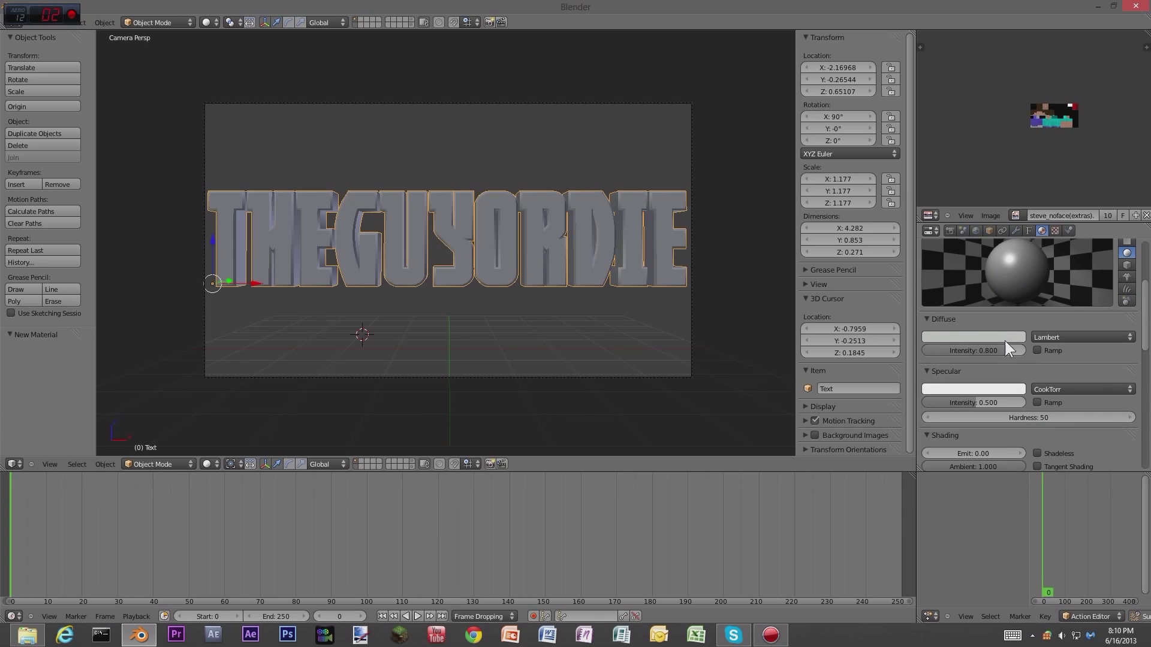
left_click(948, 334)
mouse_move(1026, 192)
left_mouse_down()
mouse_move(1023, 209)
mouse_move(1021, 173)
mouse_move(1022, 272)
mouse_move(1023, 167)
mouse_move(1026, 282)
mouse_move(1024, 173)
left_mouse_up()
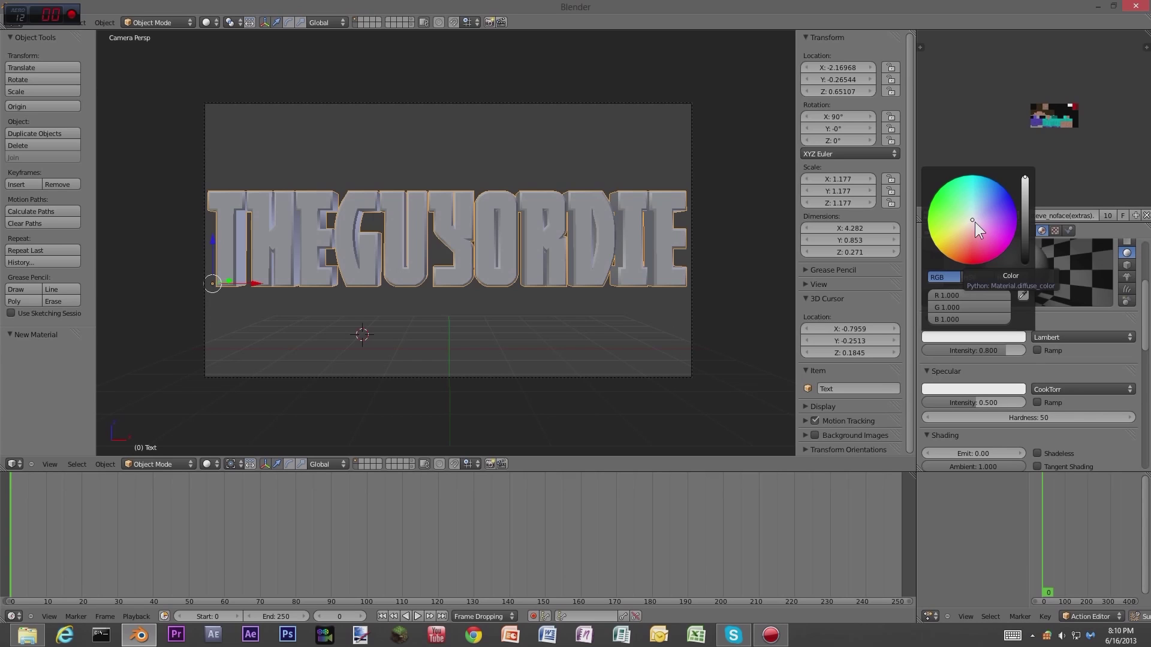
mouse_move(973, 222)
left_mouse_down()
mouse_move(991, 211)
mouse_move(987, 195)
mouse_move(993, 206)
mouse_move(991, 197)
mouse_move(1024, 190)
mouse_move(1022, 159)
left_mouse_up()
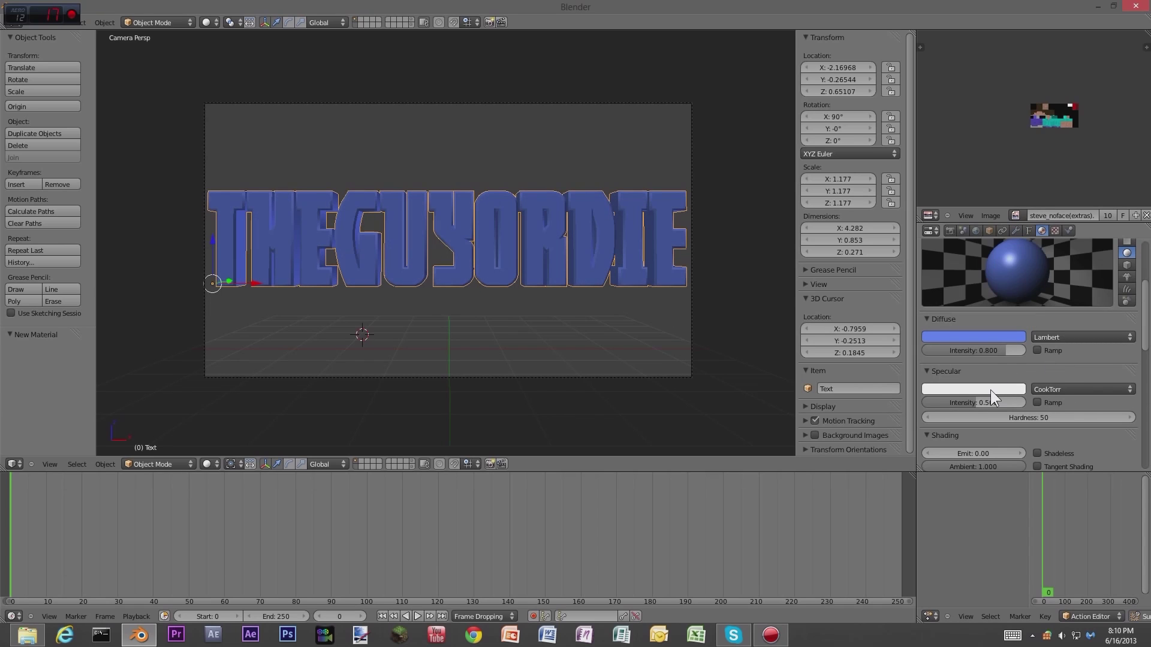
Raise the material's specular intensity to 1.0 and its diffuse intensity to about 0.994
left_click(932, 370)
left_click(932, 370)
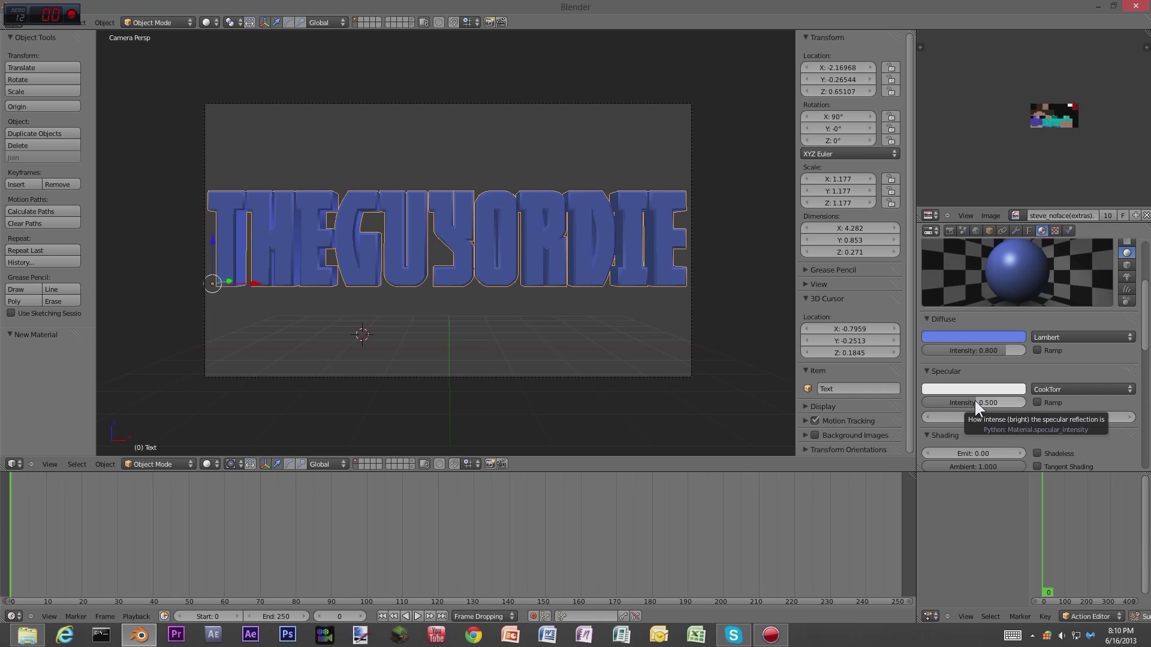
left_click_drag(972, 405, 1021, 401)
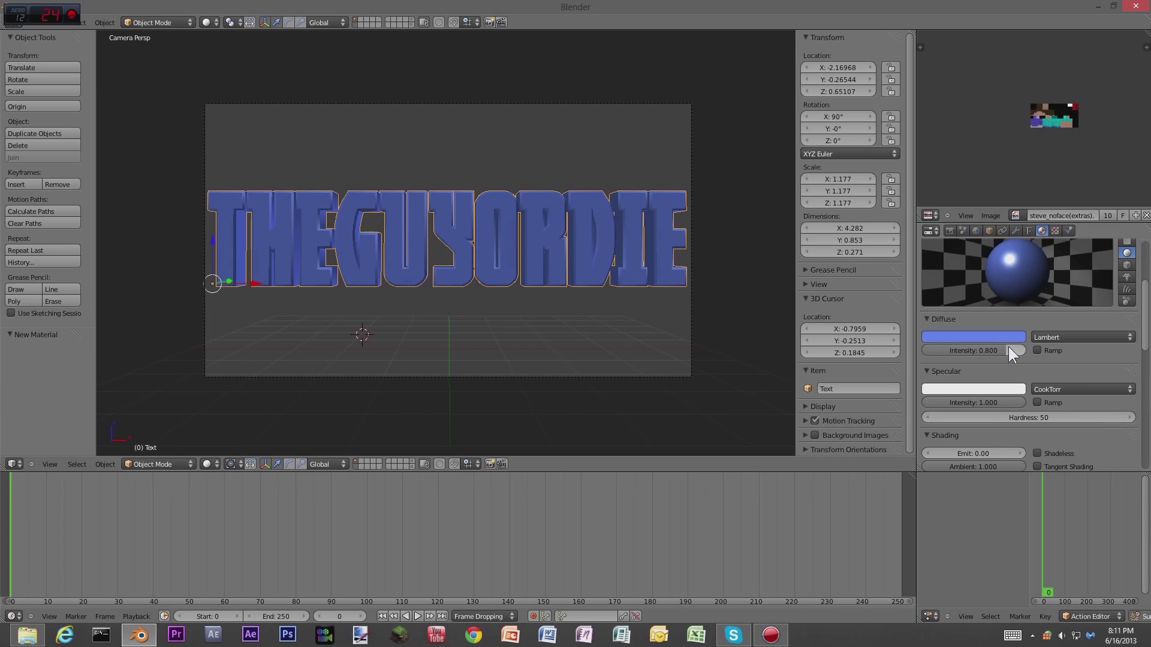
mouse_move(1002, 348)
left_mouse_down()
mouse_move(1030, 347)
mouse_move(955, 347)
mouse_move(1022, 351)
left_mouse_up()
Make the material's specular color light blue, about R 0.388, G 0.832, B 1.000
left_click(994, 389)
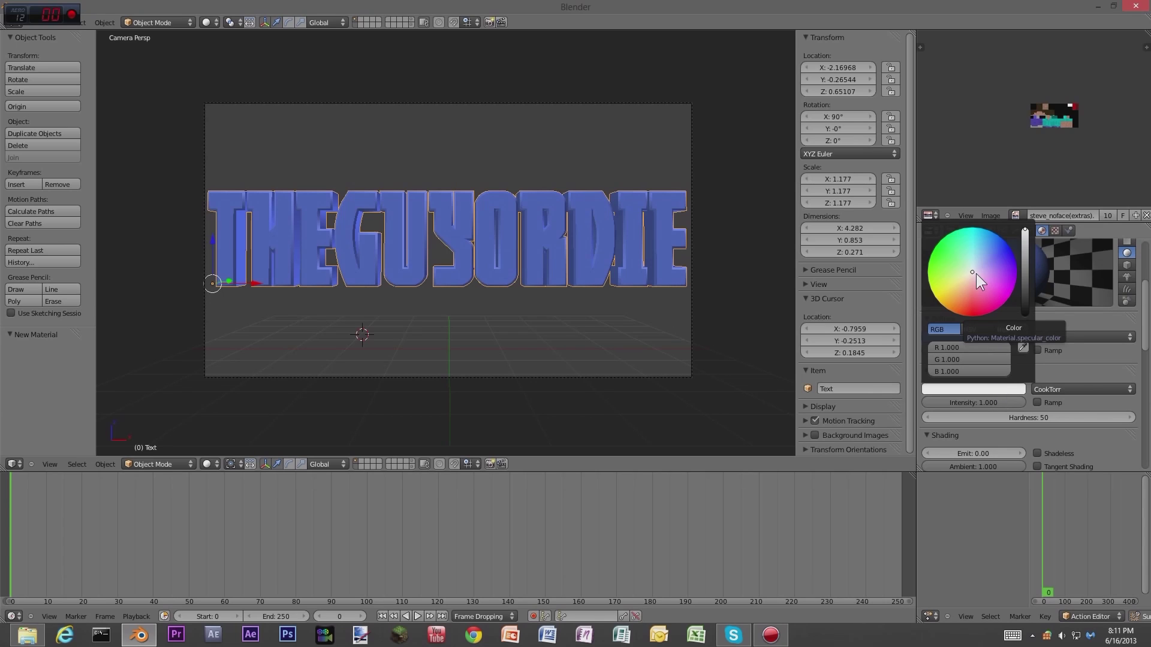
left_click_drag(976, 274, 980, 244)
left_click(1008, 391)
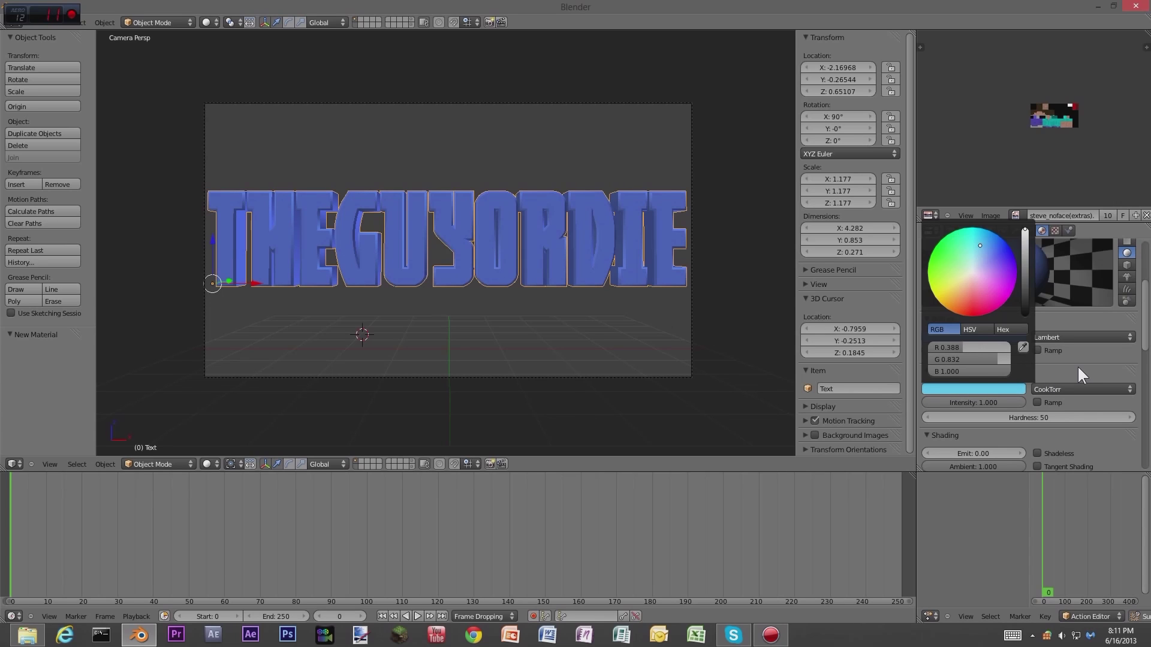
scroll(1077, 365, "up", 5)
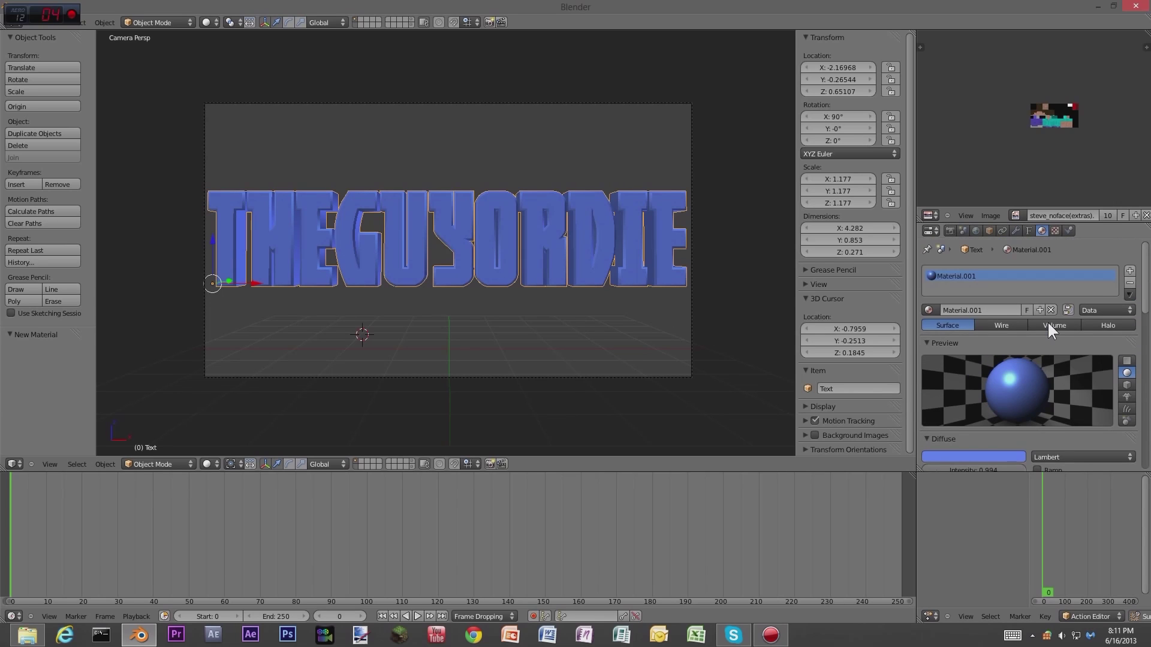
Darken the world's Horizon Color to near black and display the world's lighting and Gather settings
left_click(1029, 231)
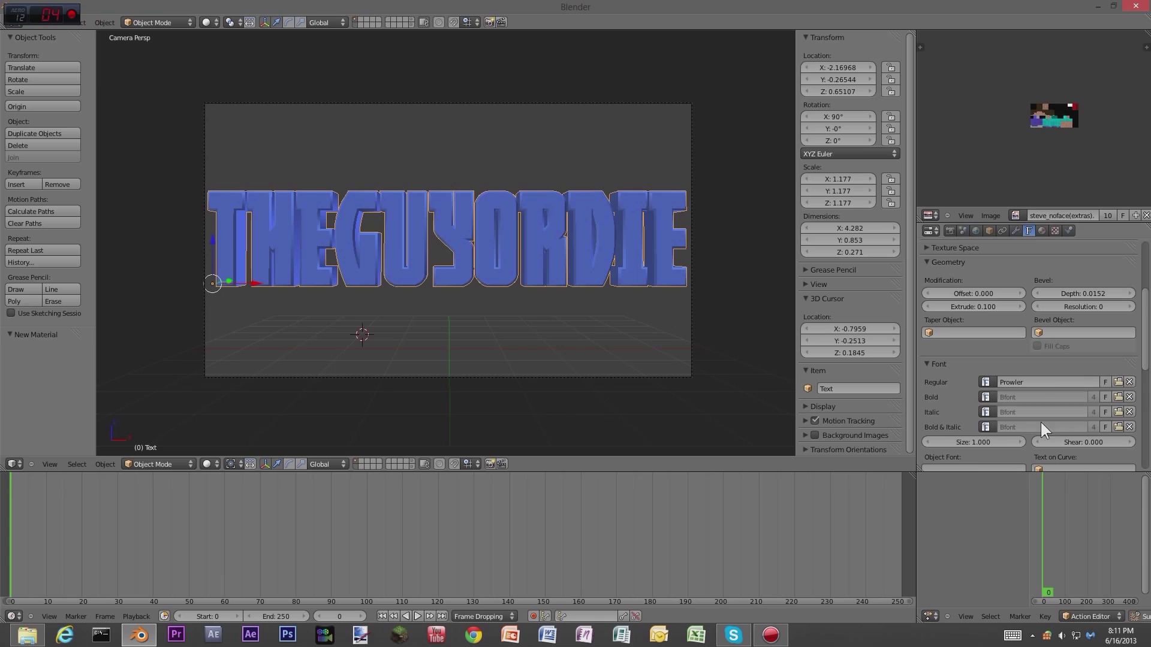
left_click(976, 231)
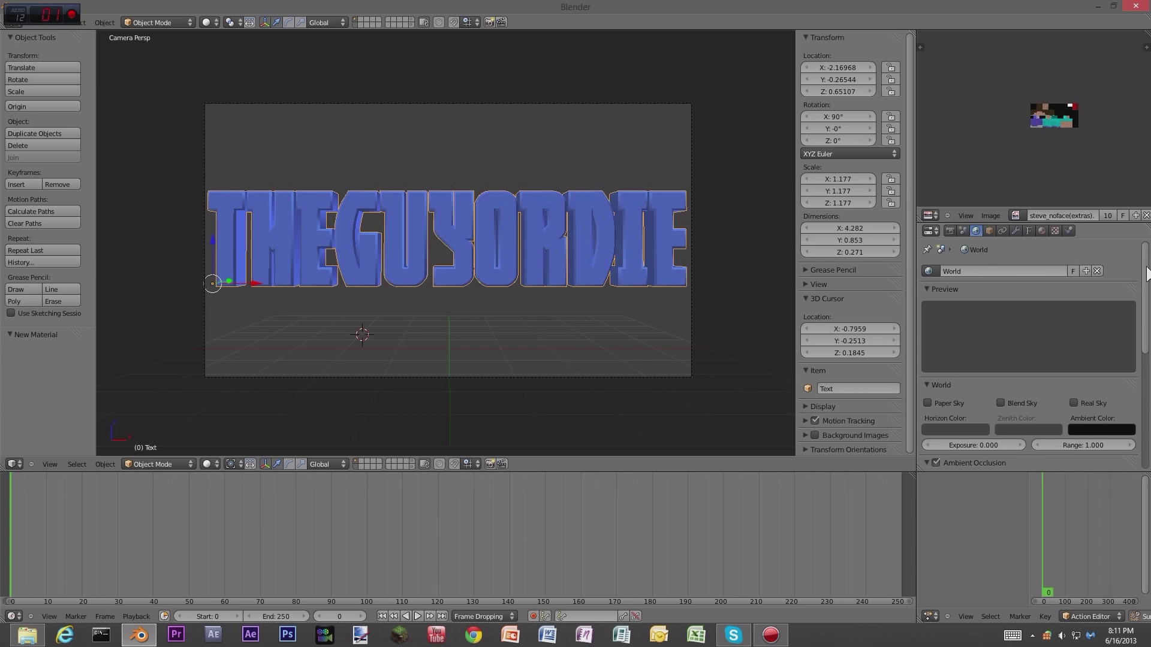
left_click_drag(1146, 269, 1146, 292)
left_click(954, 398)
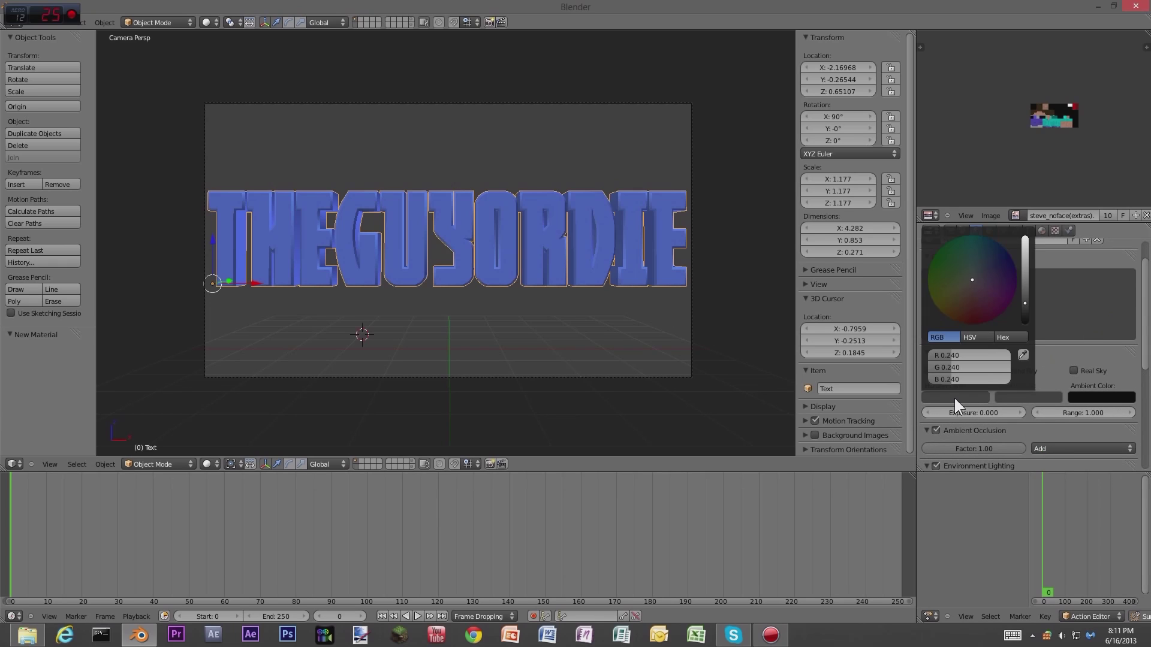
left_click_drag(1027, 302, 1030, 350)
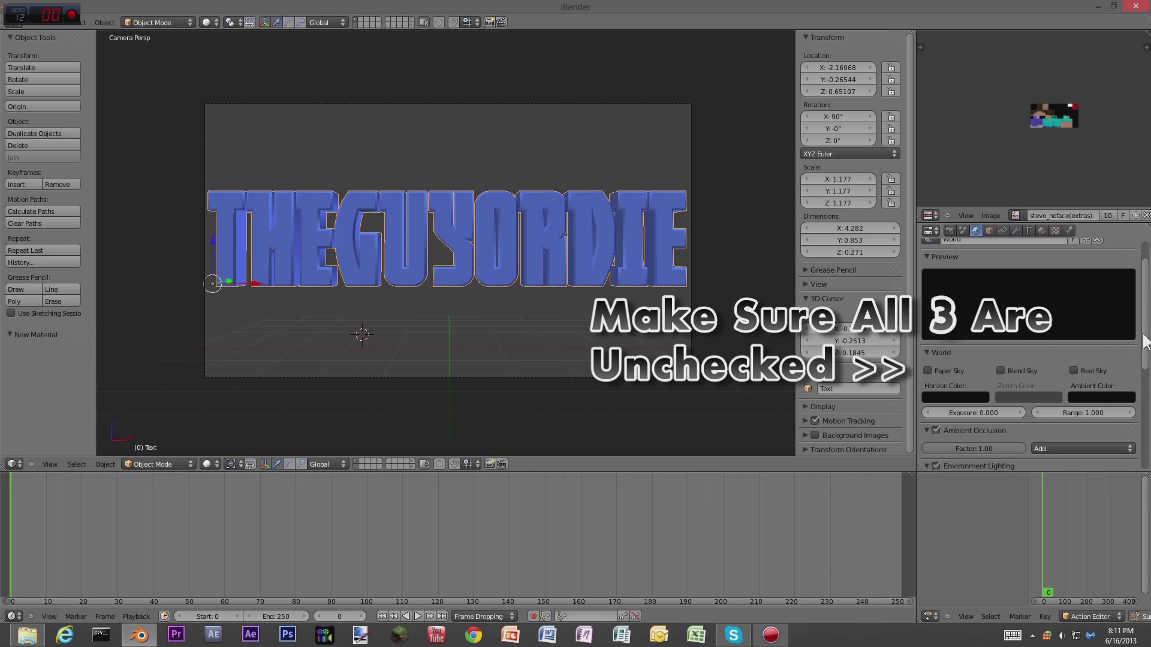
left_click_drag(1146, 341, 1145, 402)
scroll(1144, 401, "down", 3)
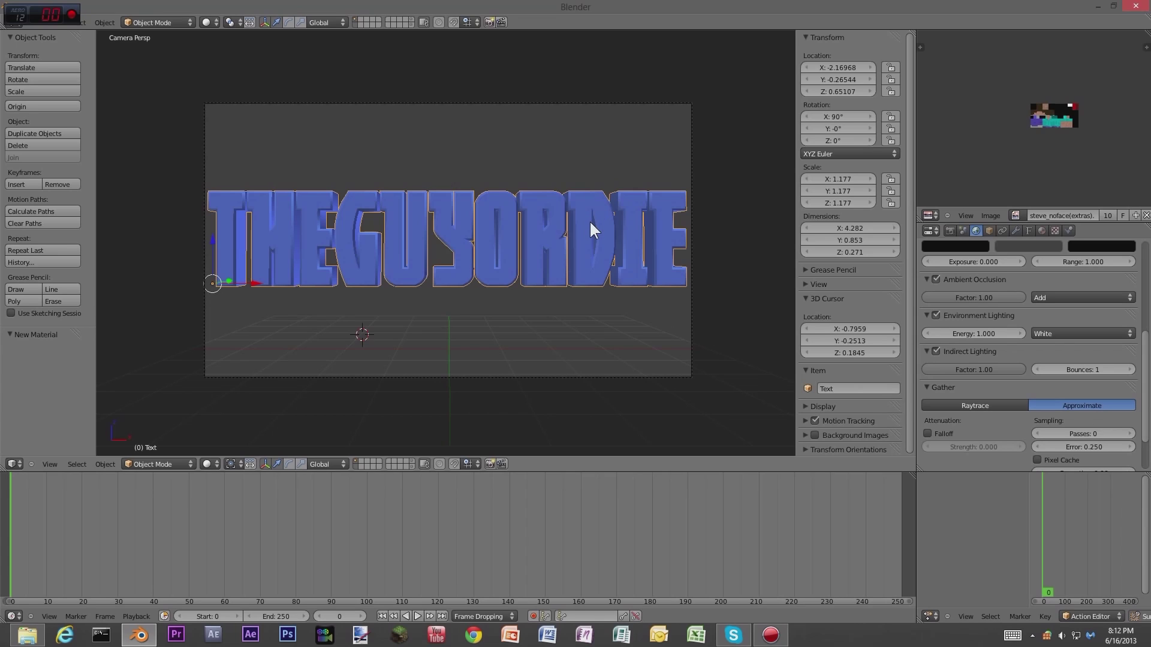
Deselect the text and render the image from the camera
key("a")
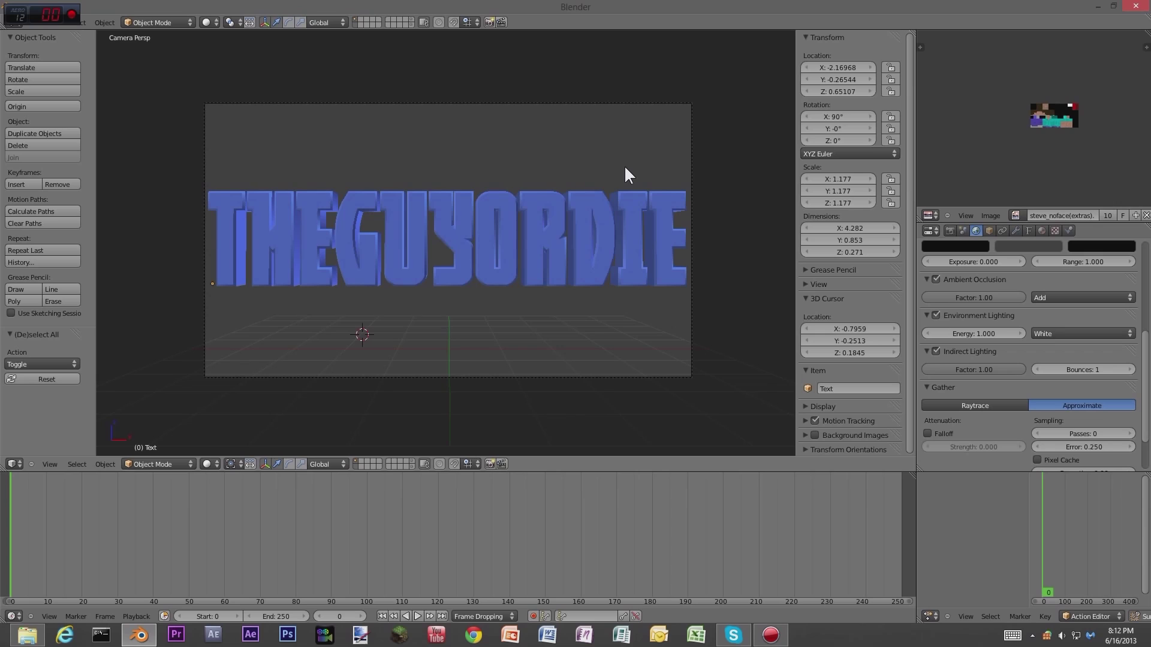
key("F12")
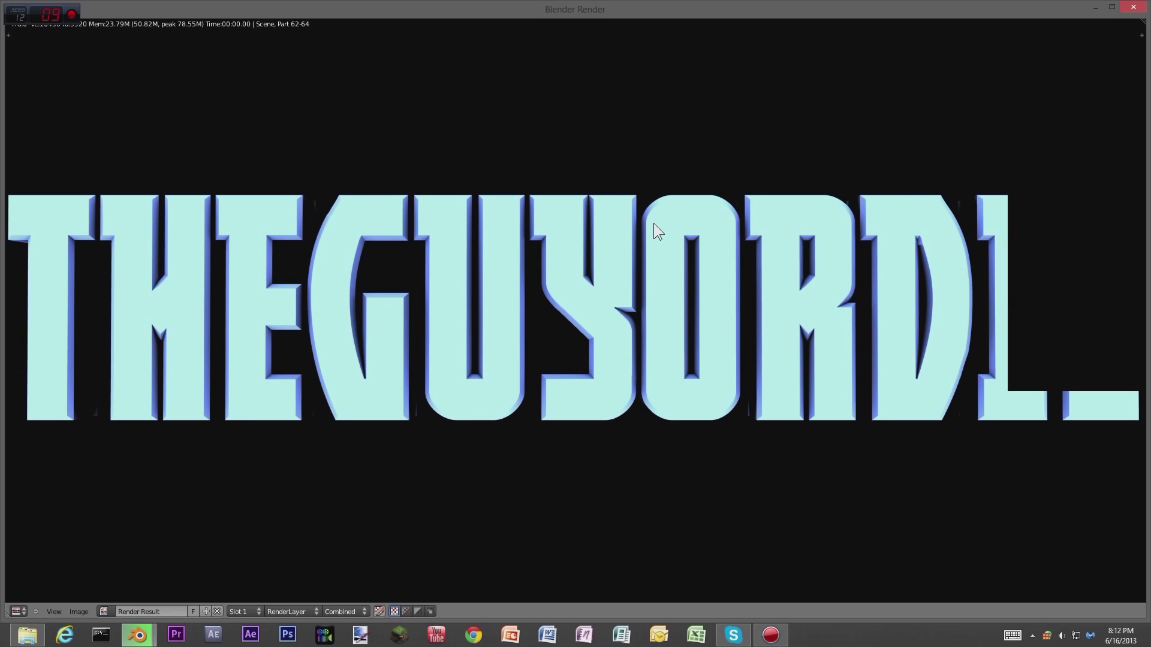
Examine the rendered text in full and return to the 3D scene
scroll(653, 222, "down", 1)
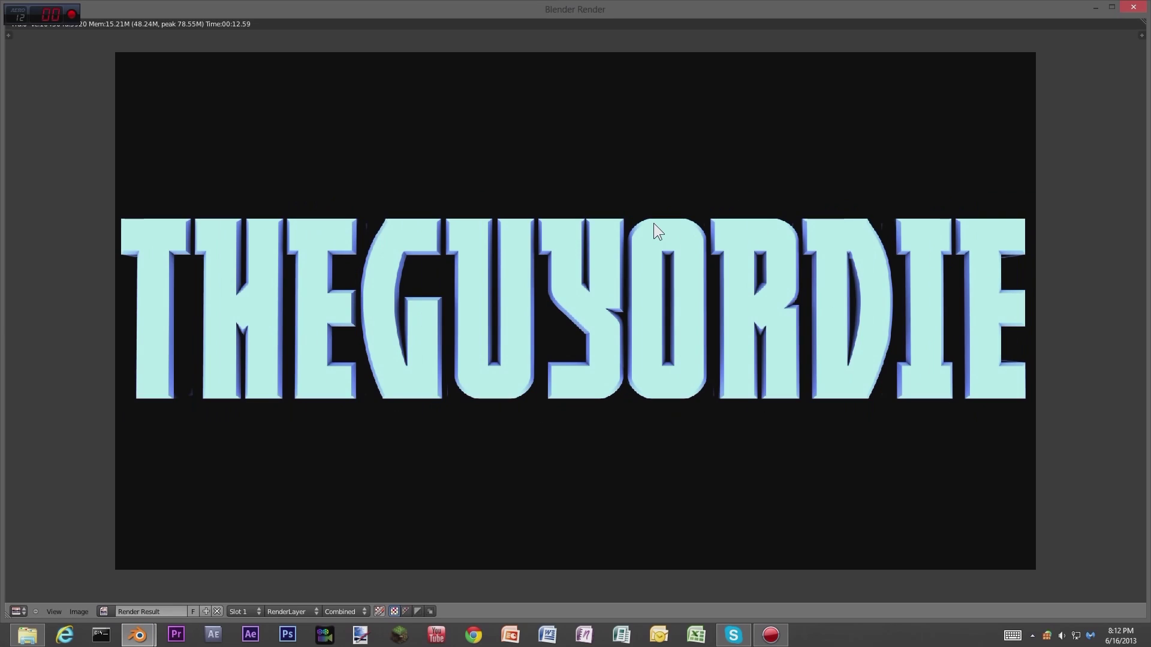
scroll(736, 262, "up", 1)
mouse_move(563, 288)
middle_mouse_down()
mouse_move(578, 249)
mouse_move(796, 250)
mouse_move(621, 250)
mouse_move(394, 316)
mouse_move(763, 243)
mouse_move(514, 282)
mouse_move(420, 329)
mouse_move(696, 267)
mouse_move(560, 290)
mouse_move(576, 294)
mouse_move(557, 300)
mouse_move(571, 302)
middle_mouse_up()
key("Escape")
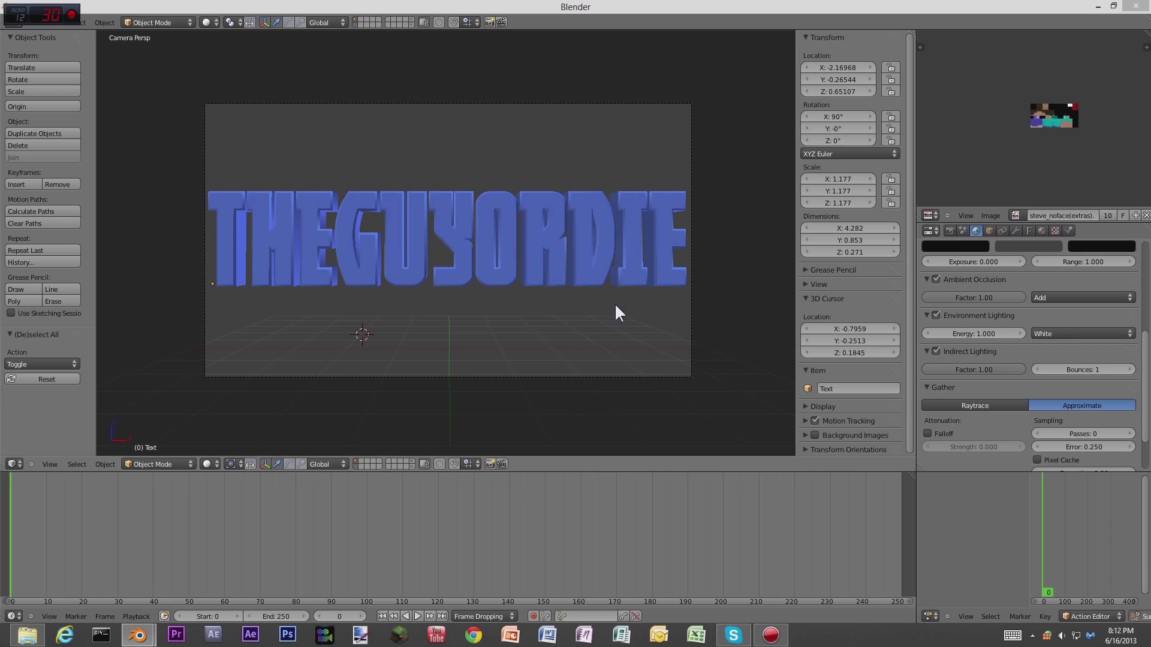
Display the scene's render settings and review the resolution, aspect ratio, frame rate and Anti-Aliasing options
left_click(949, 231)
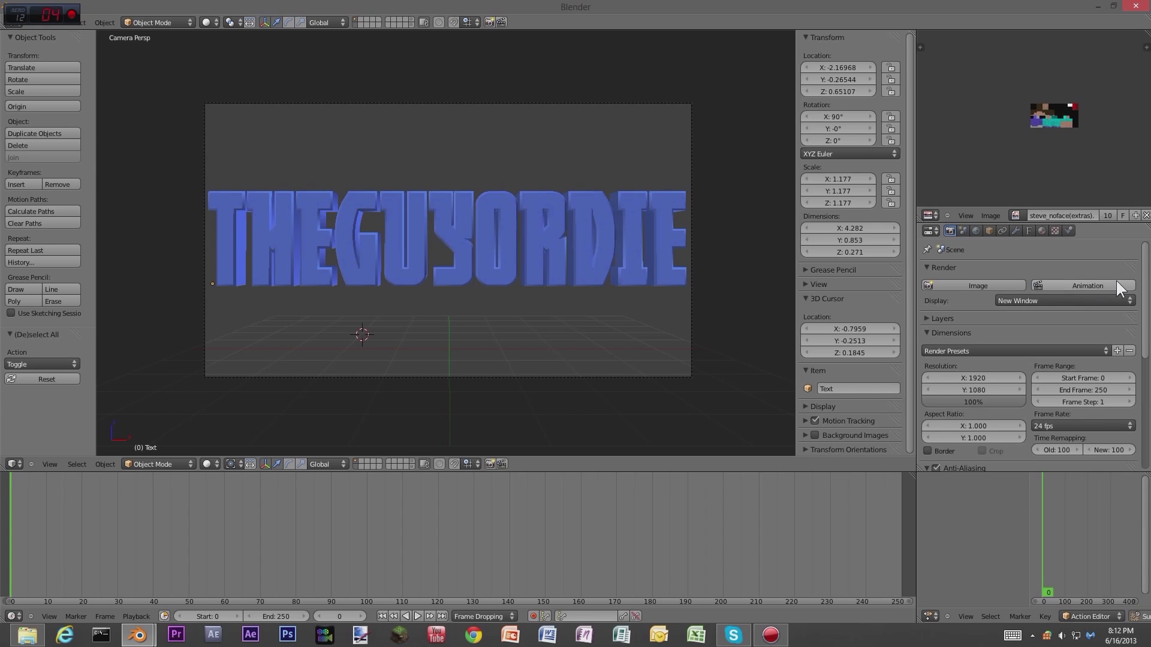
scroll(1138, 282, "down", 2)
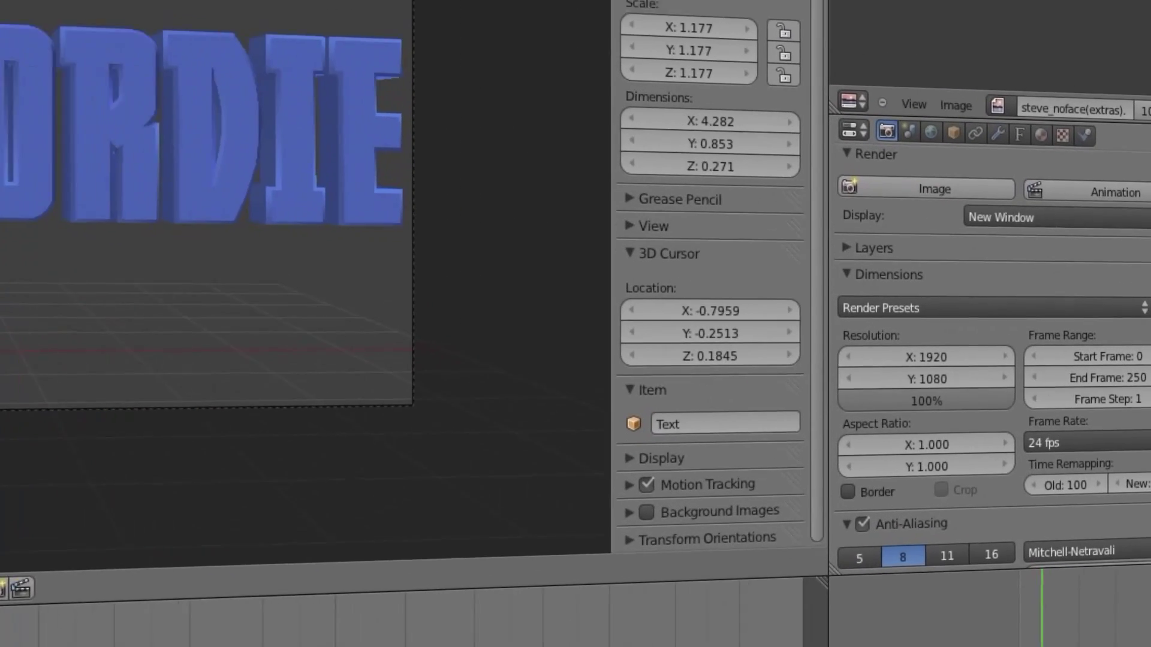
scroll(1144, 284, "down", 4)
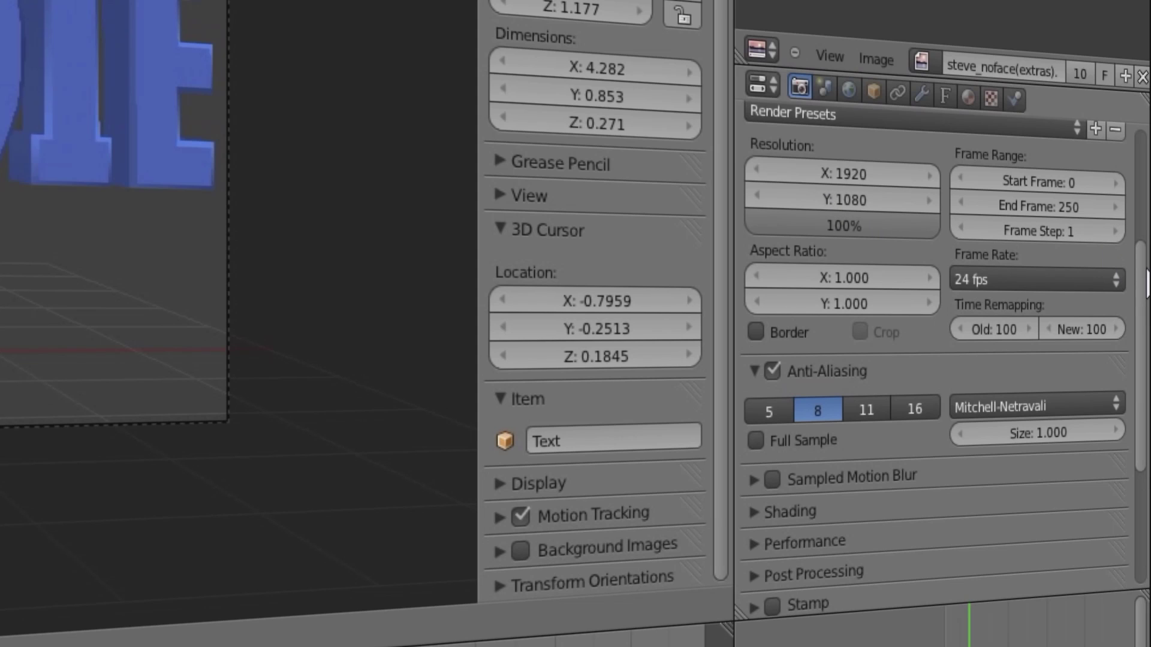
scroll(1139, 281, "down", 4)
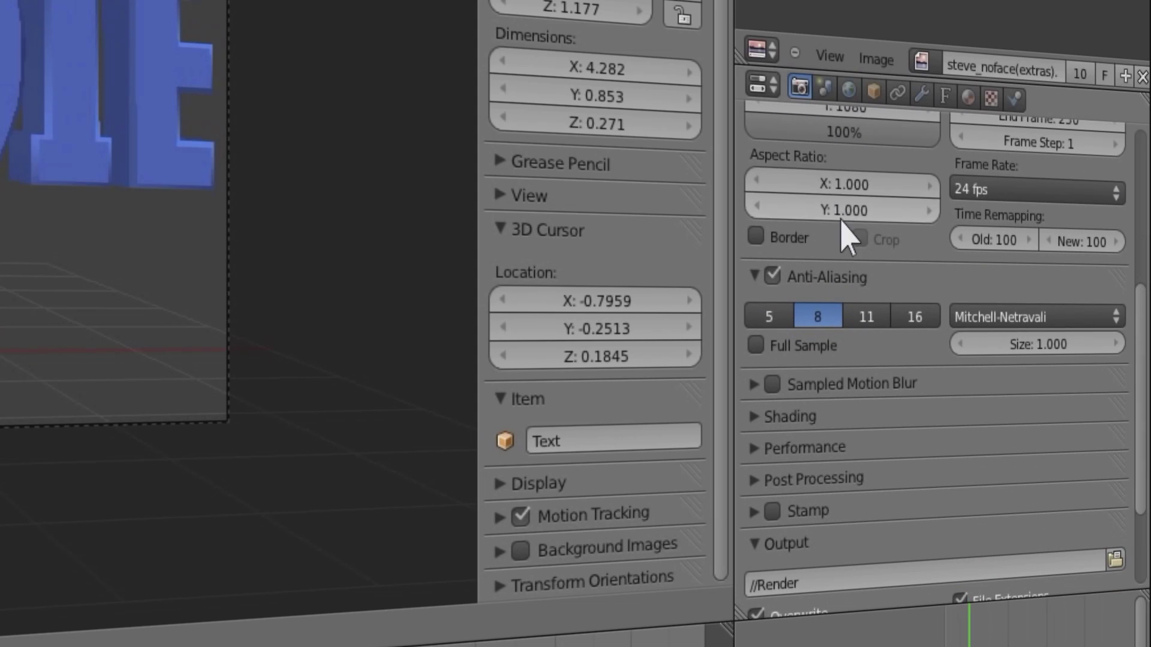
scroll(1139, 318, "up", 4)
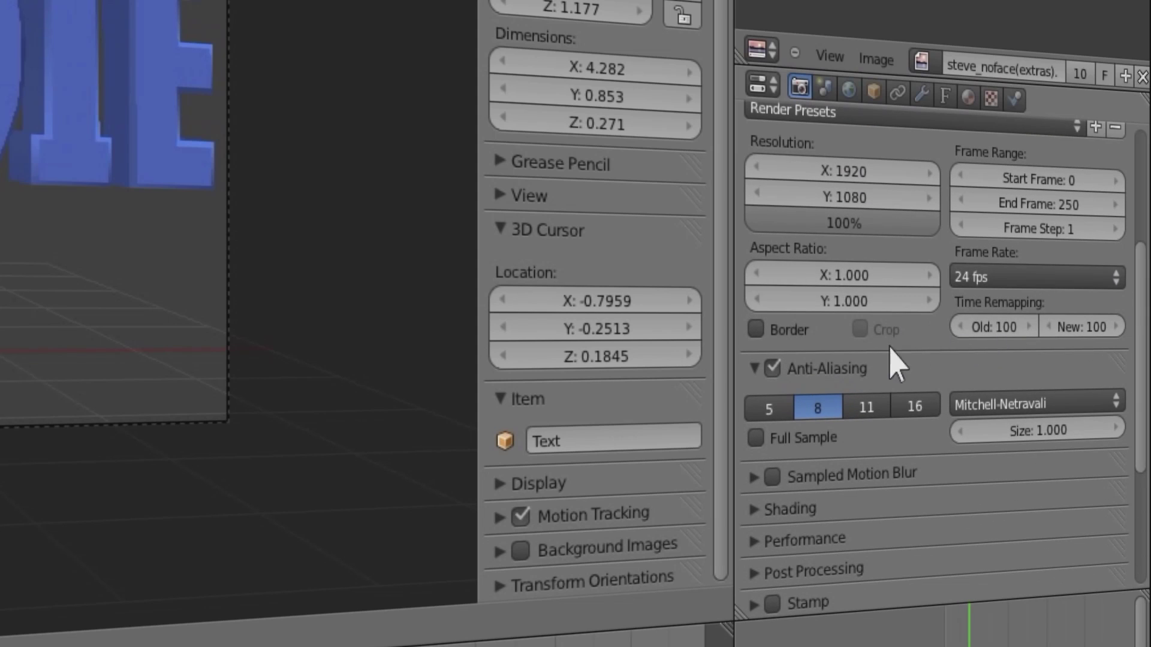
left_click_drag(878, 232, 1016, 323)
left_click_drag(1142, 309, 1121, 391)
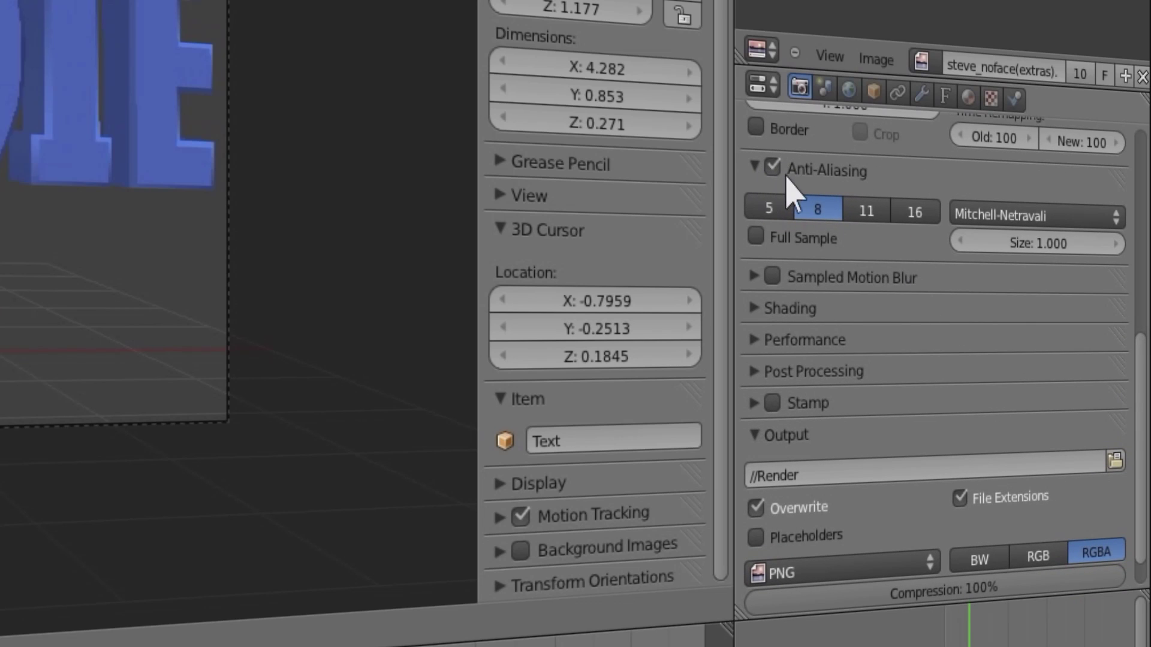
left_click(818, 174)
left_click(819, 172)
left_click(976, 222)
scroll(1127, 527, "down", 2)
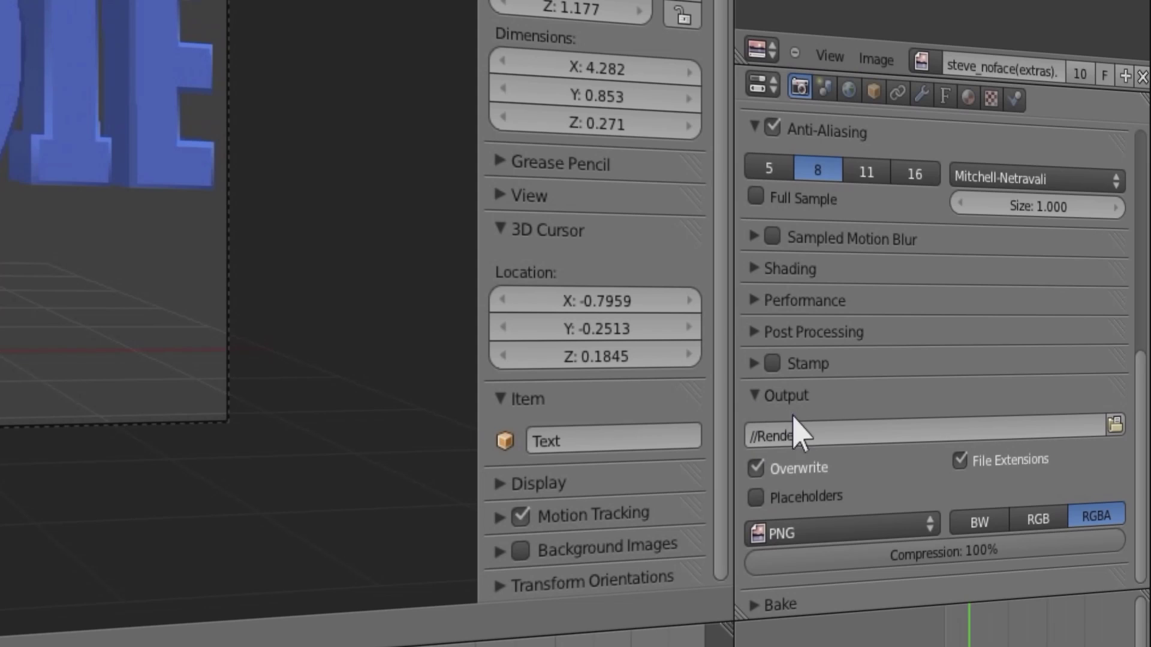
Set the render output path to the Desktop with the file name LOGO
left_click(774, 401)
left_click(772, 403)
left_click(772, 402)
left_click(772, 402)
left_click(772, 401)
left_click(772, 401)
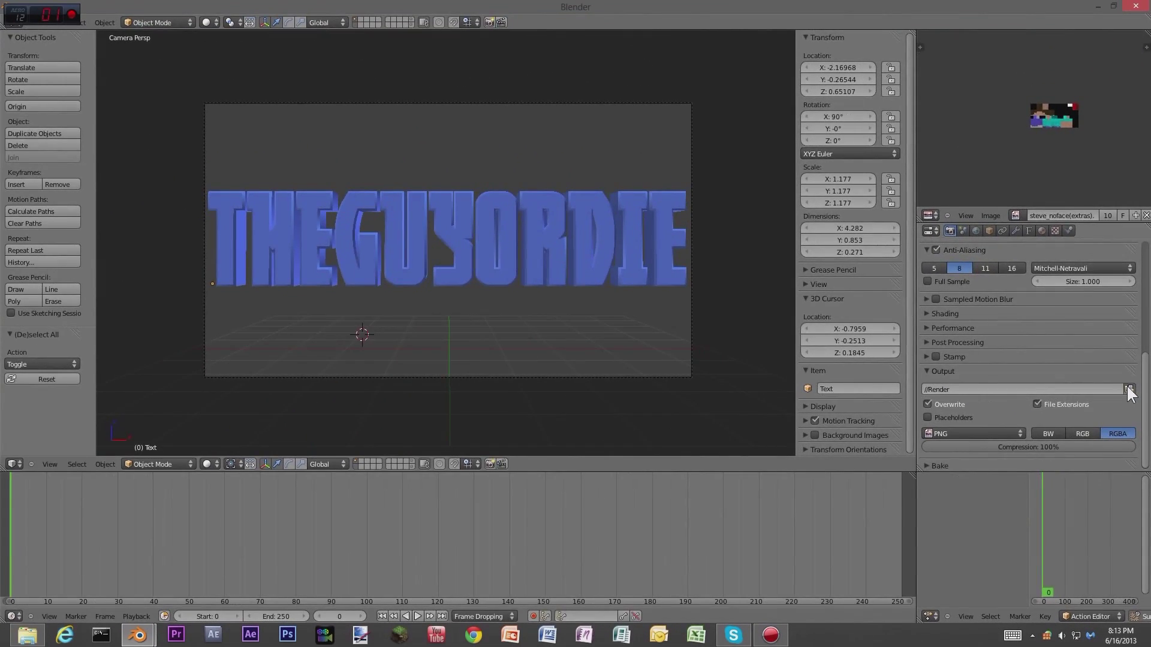
left_click(1129, 390)
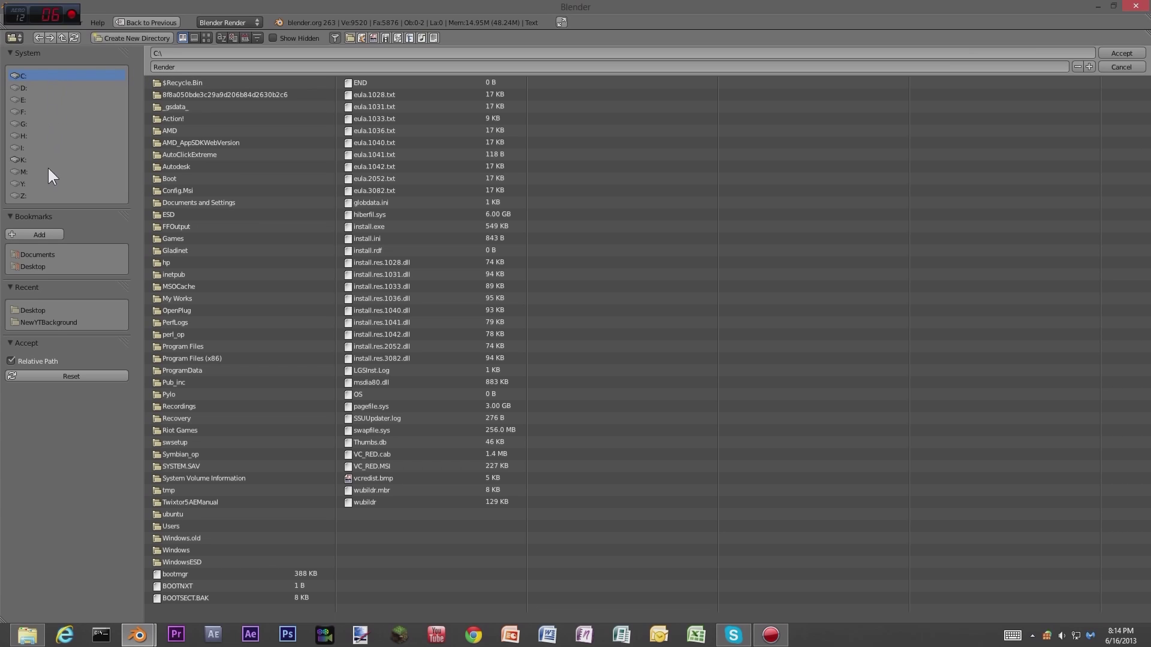
left_click(37, 265)
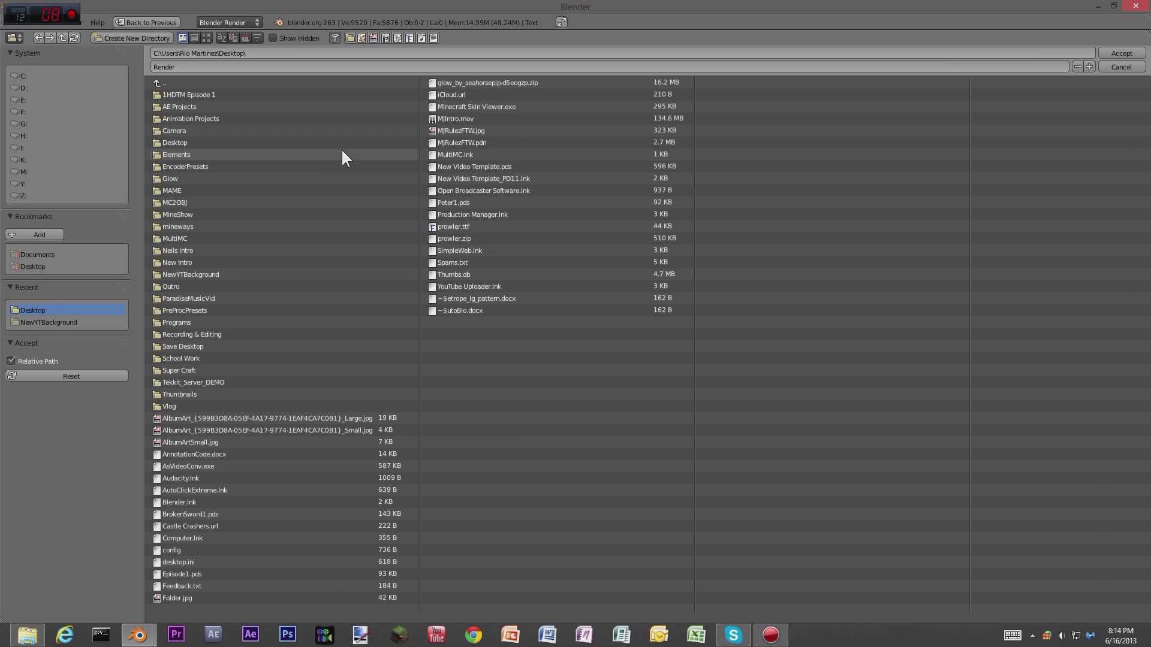
left_click(190, 62)
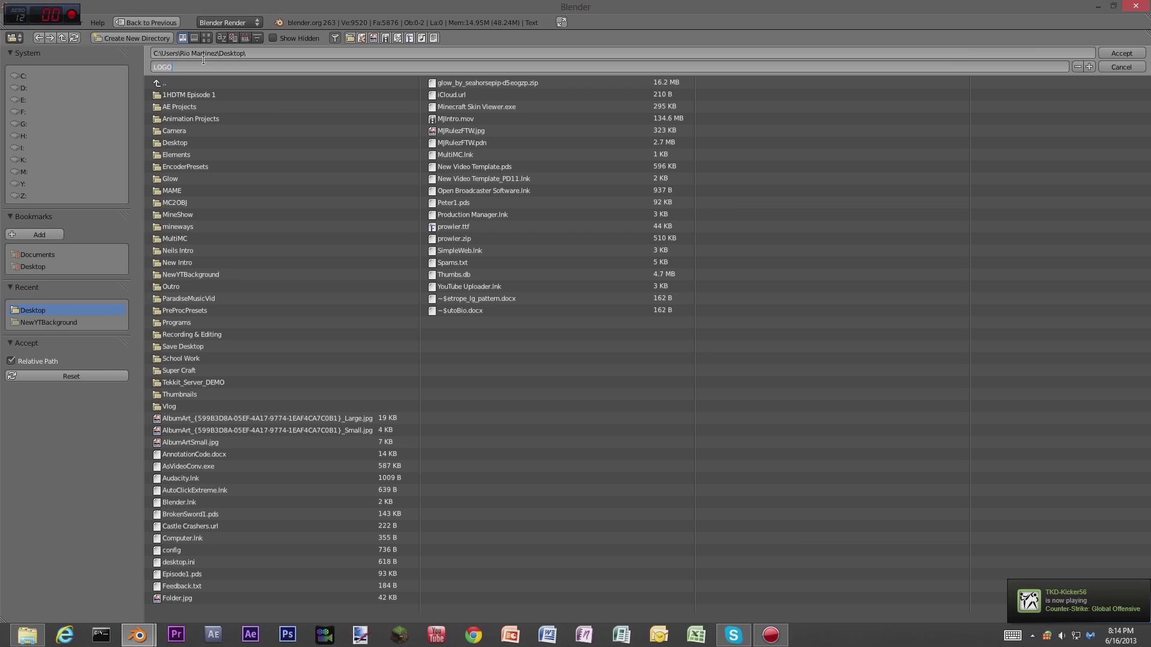
left_click(1110, 52)
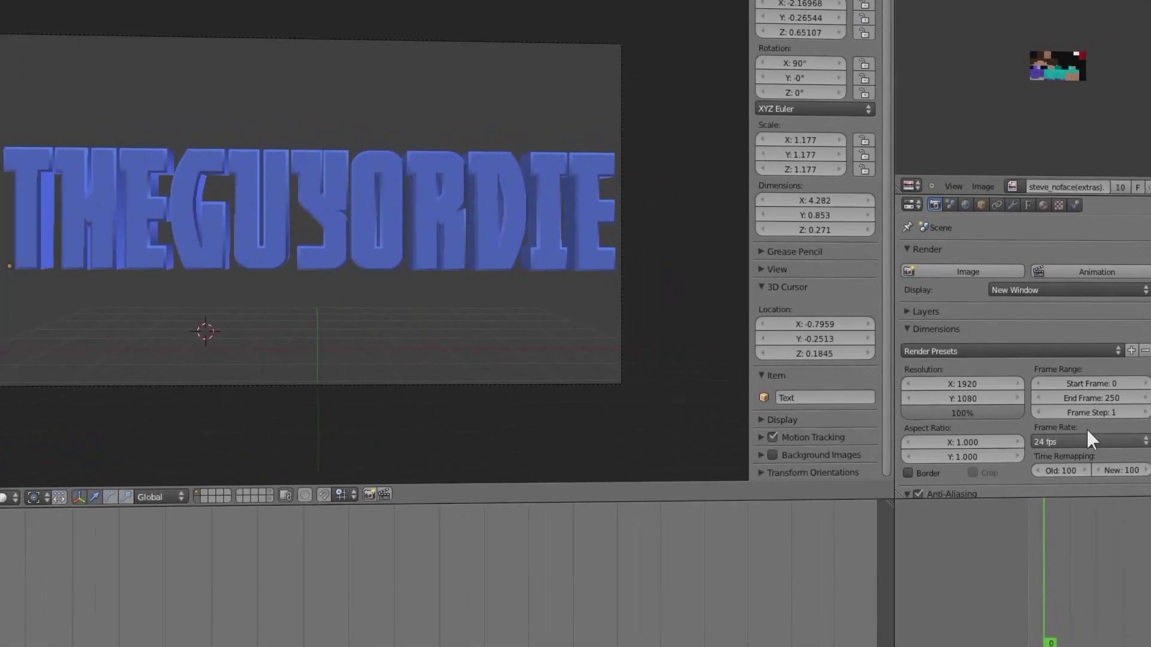
Set the render output format to PNG with RGBA color
scroll(1096, 446, "down", 8)
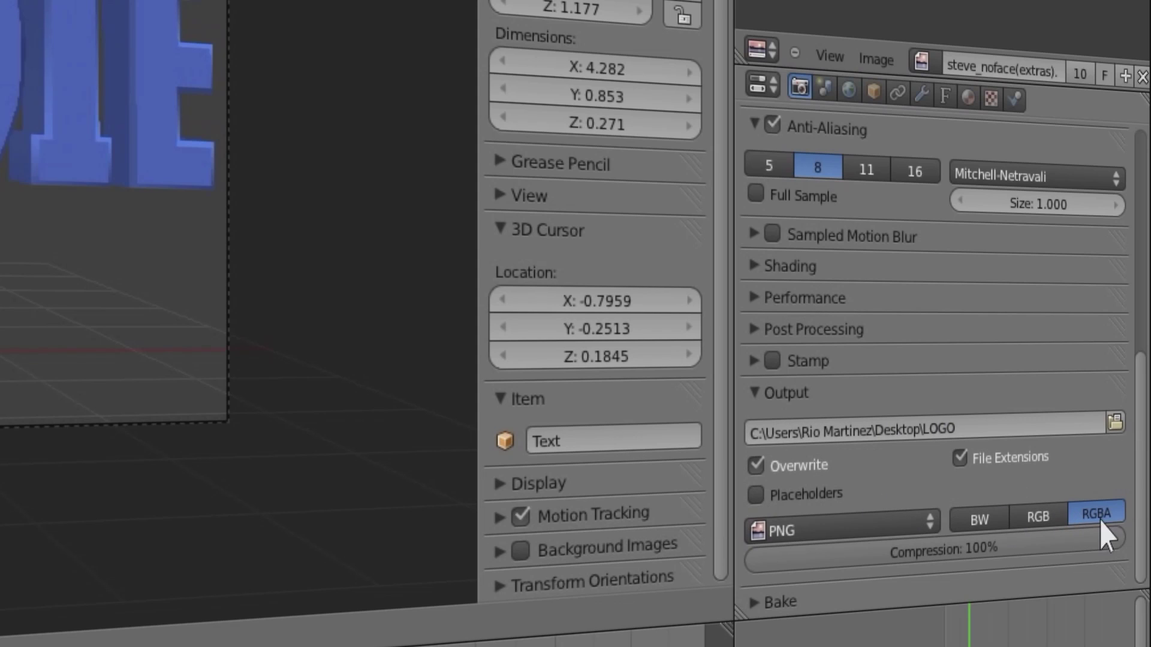
left_click(905, 532)
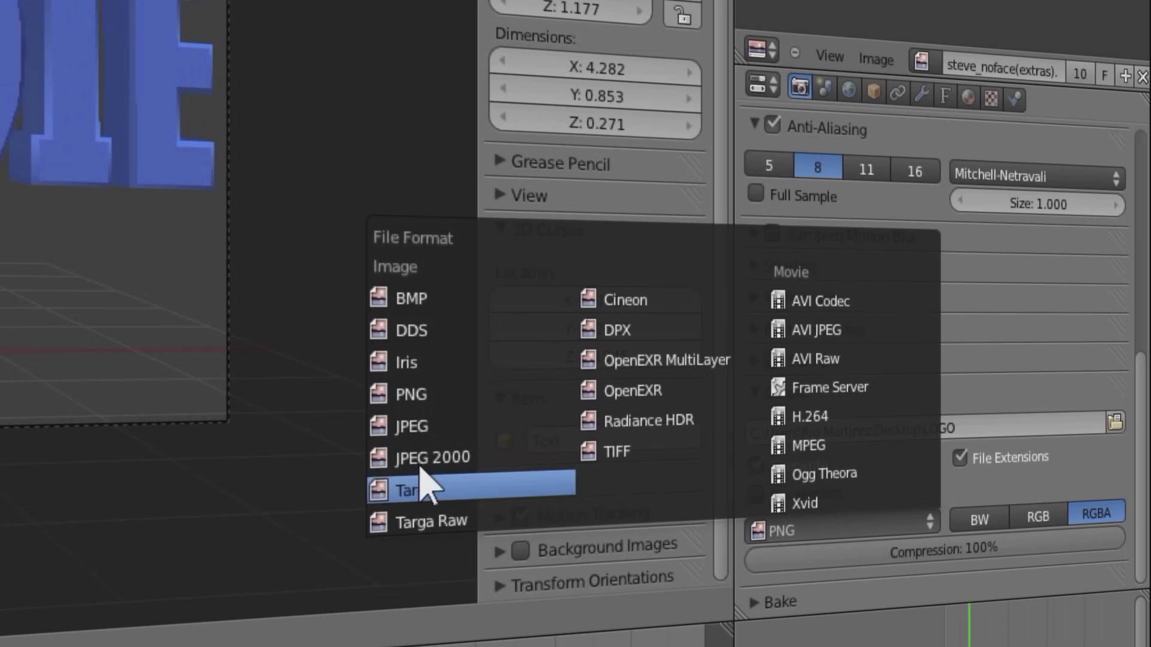
left_click(450, 393)
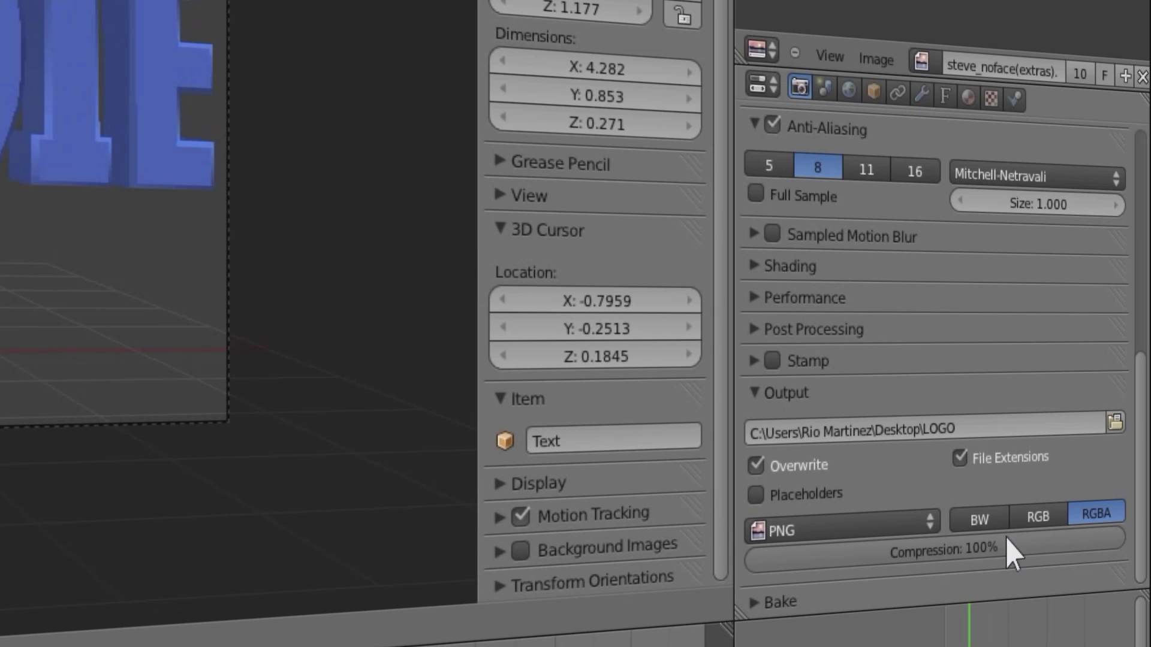
left_click(1035, 521)
left_click(1002, 522)
left_click(1094, 520)
left_click_drag(1115, 544, 1142, 548)
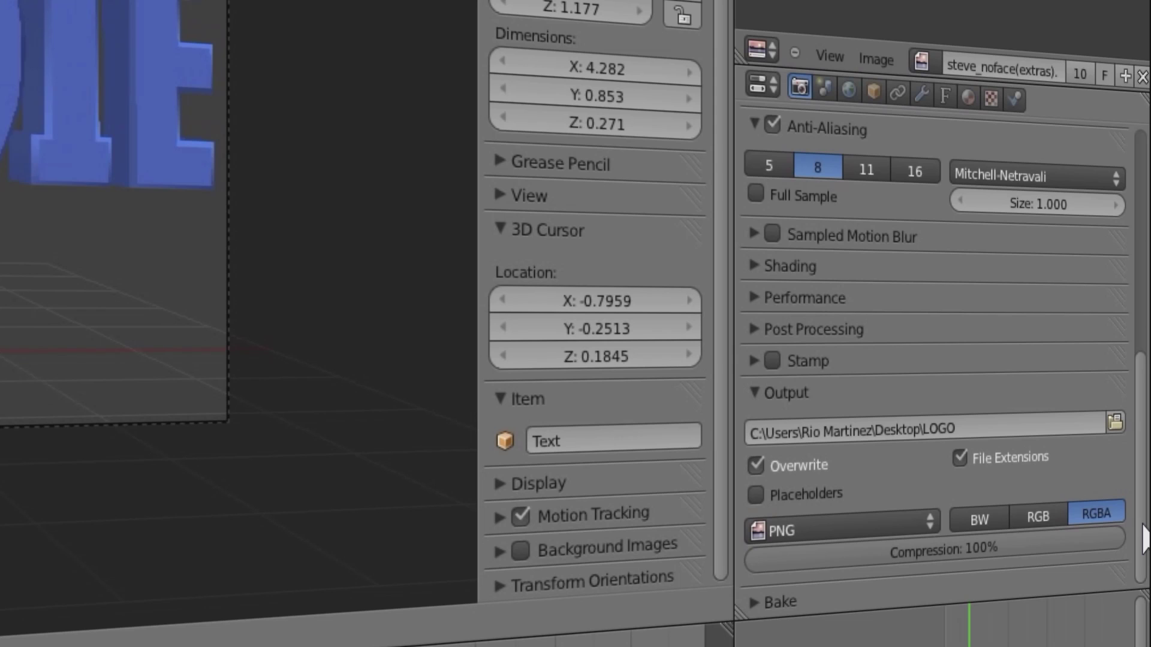
Render the image from the camera again, inspect the letters up close, and leave the render view
scroll(1127, 539, "up", 10)
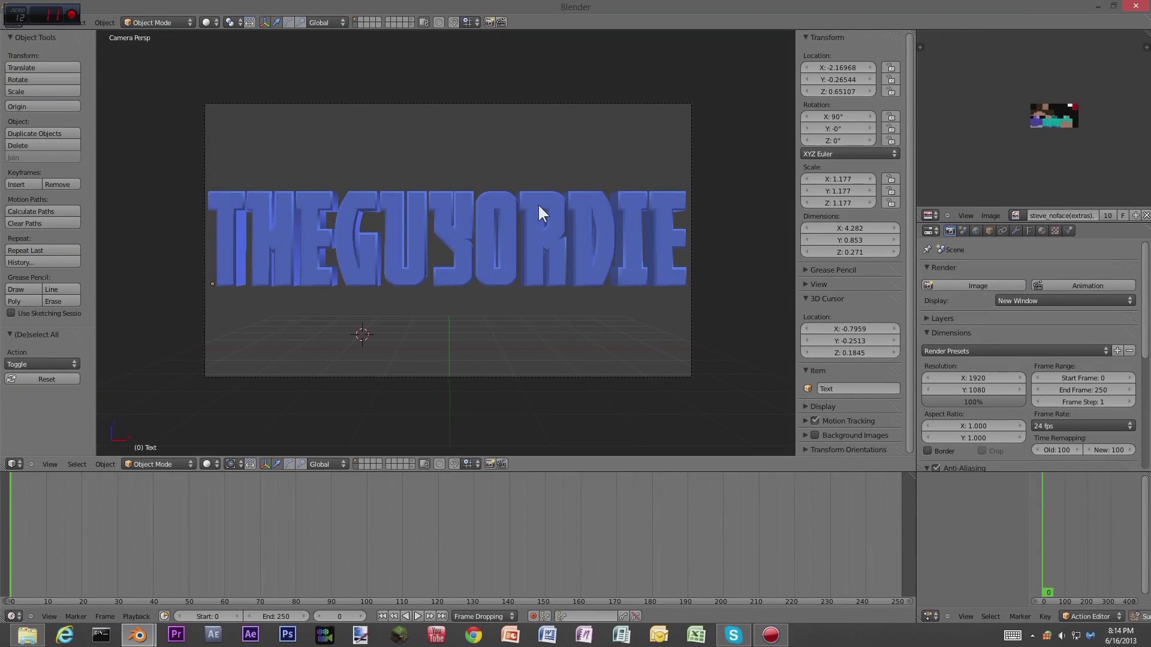
key("F12")
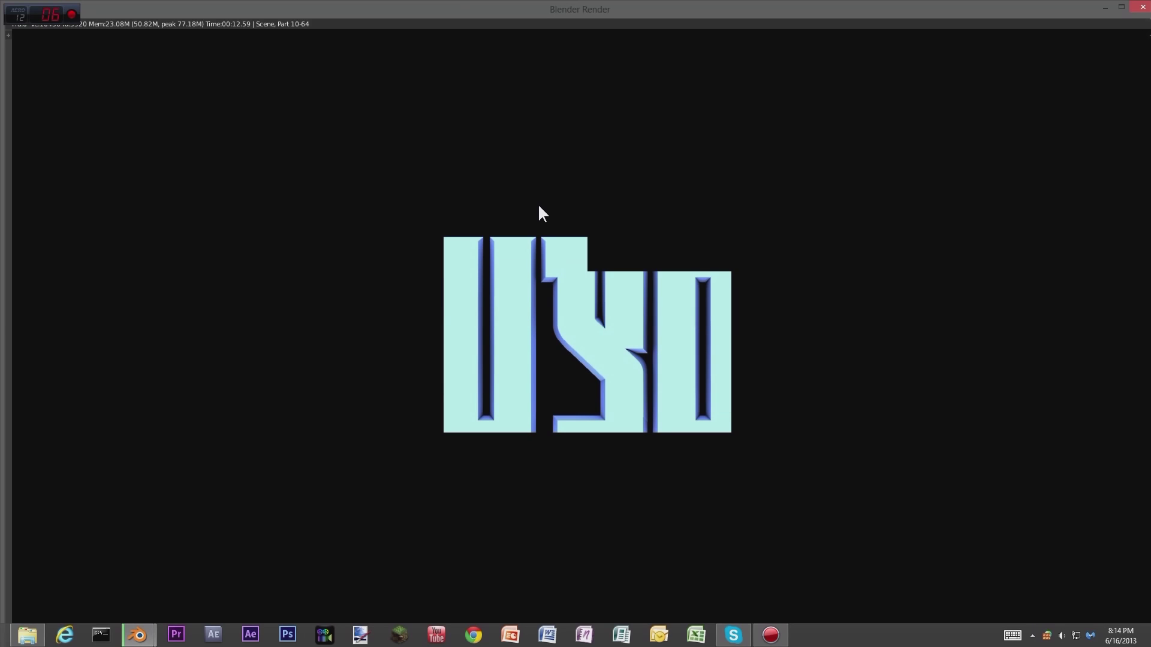
middle_click_drag(351, 297, 462, 258)
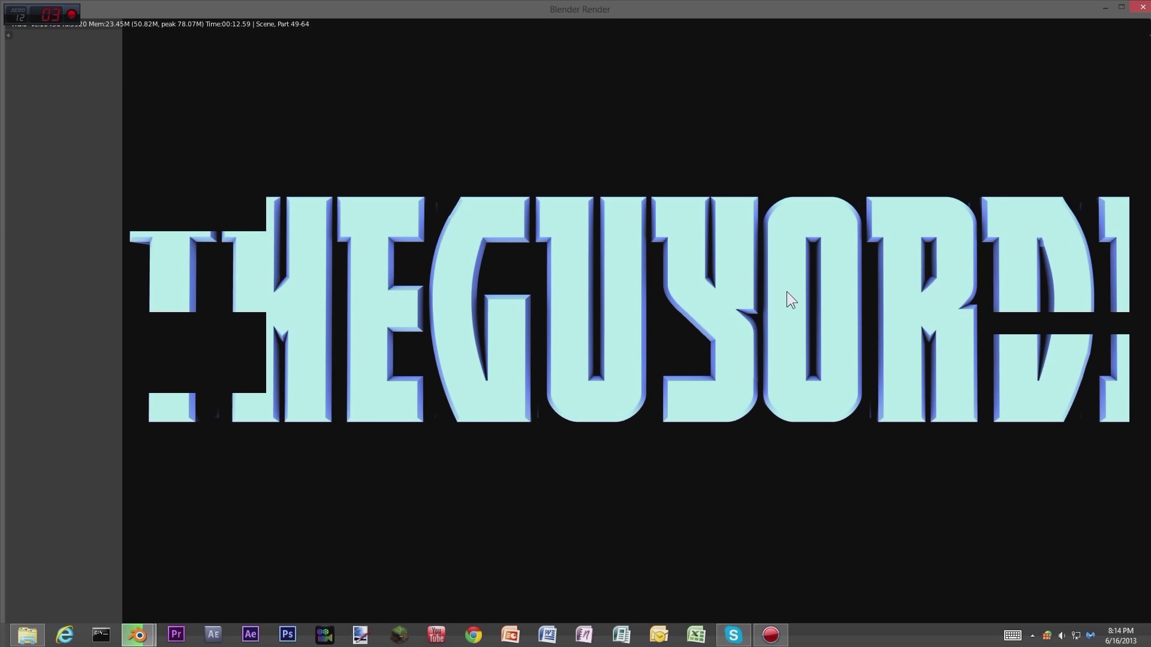
middle_click_drag(571, 310, 482, 355)
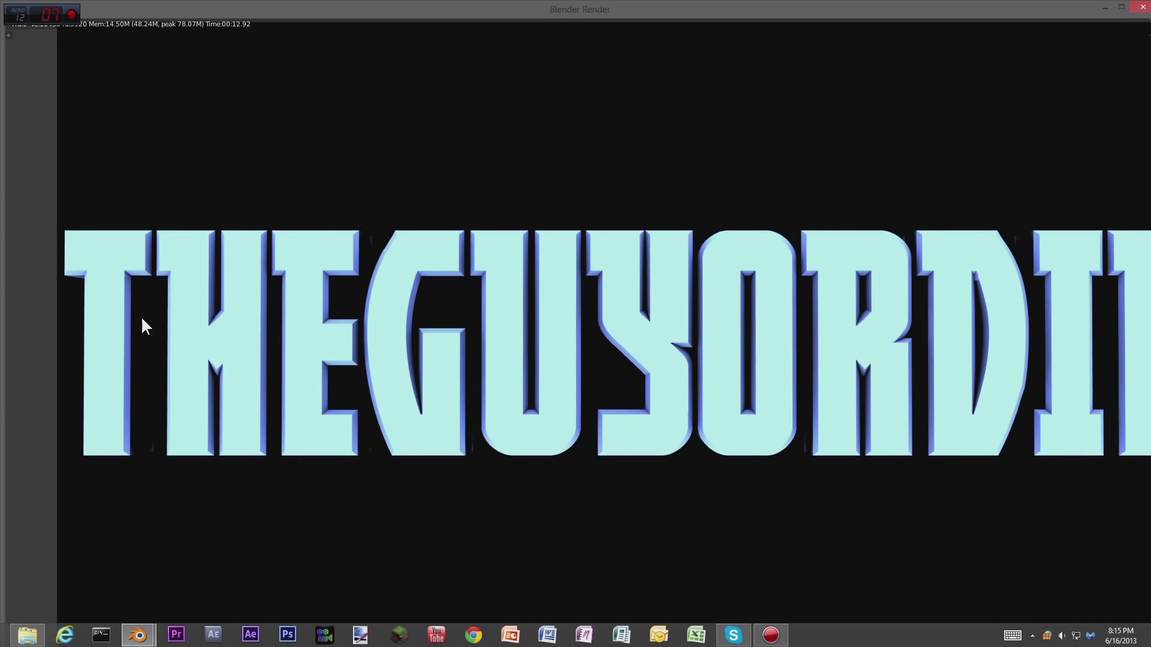
middle_click_drag(151, 478, 957, 394)
scroll(174, 386, "up", 3)
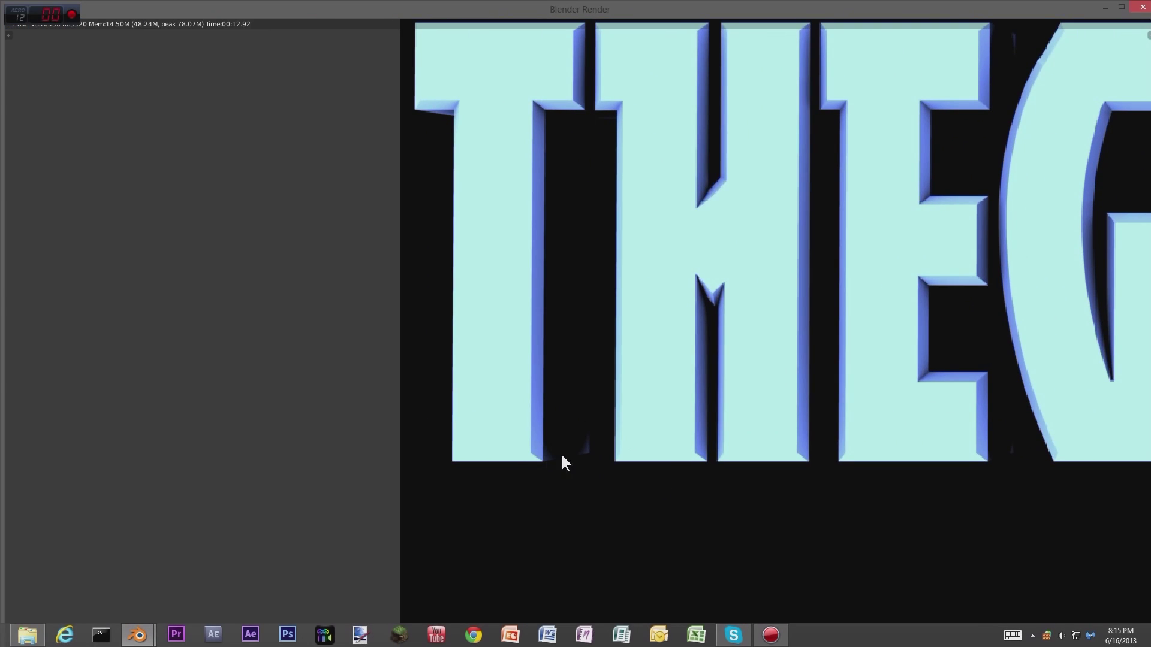
scroll(629, 379, "down", 3)
middle_click_drag(871, 354, 431, 349)
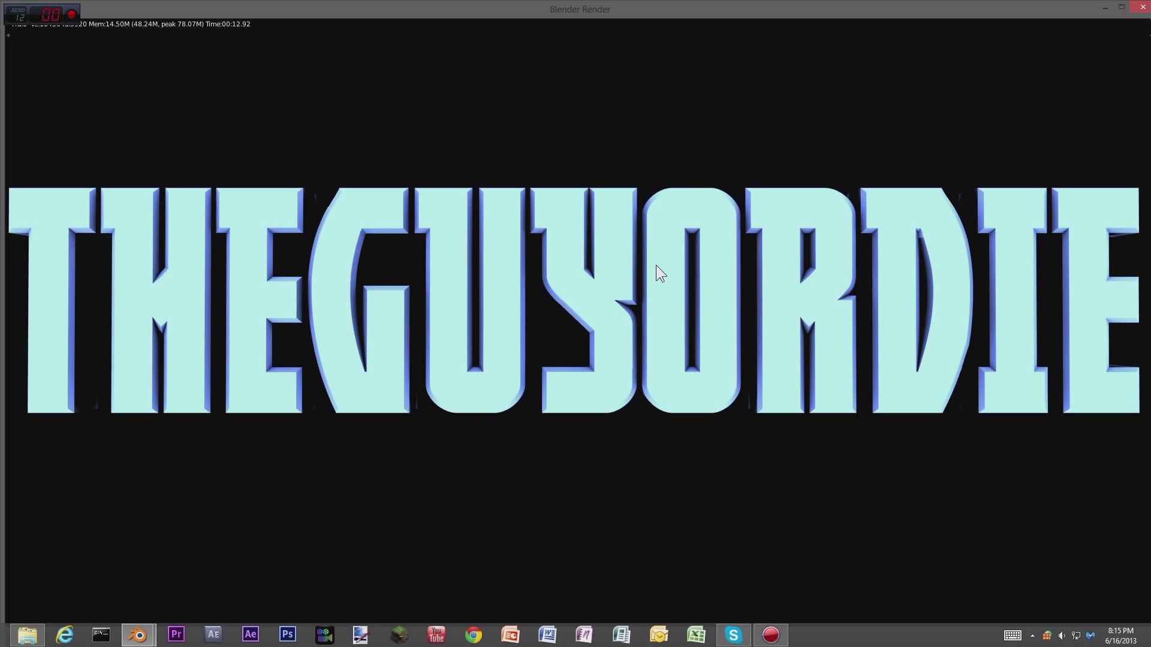
key("Escape")
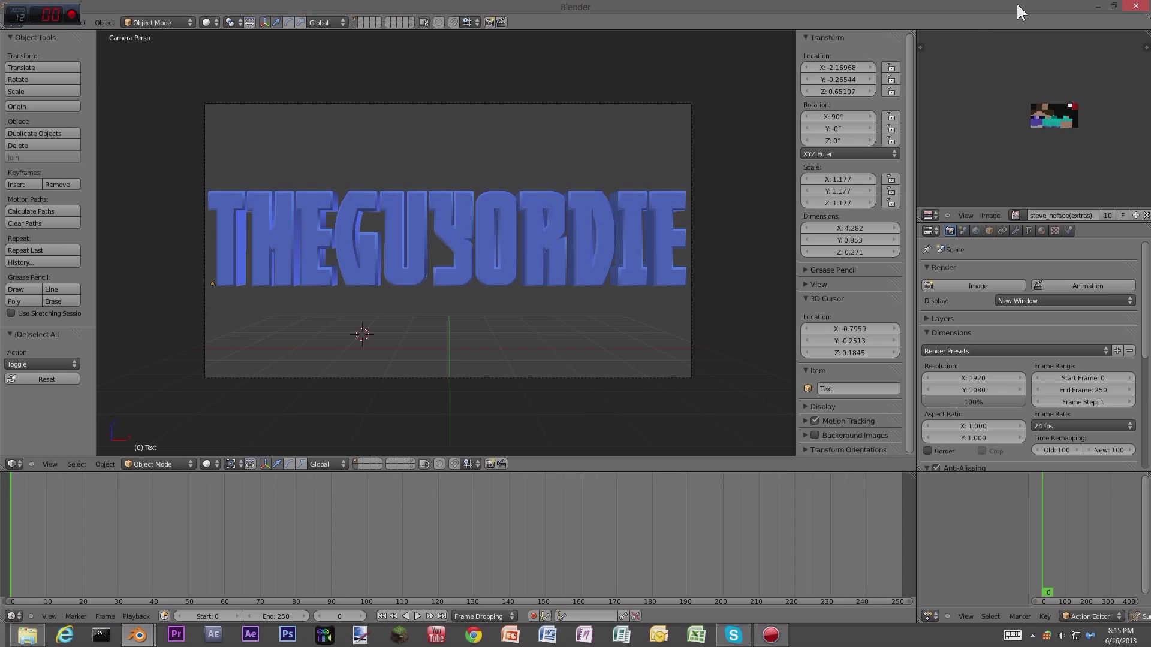
Move the main and render windows out of full screen and bring the main window back to full screen
left_click_drag(558, 5, 618, 254)
left_click_drag(976, 13, 1145, 288)
left_click_drag(225, 240, 431, 437)
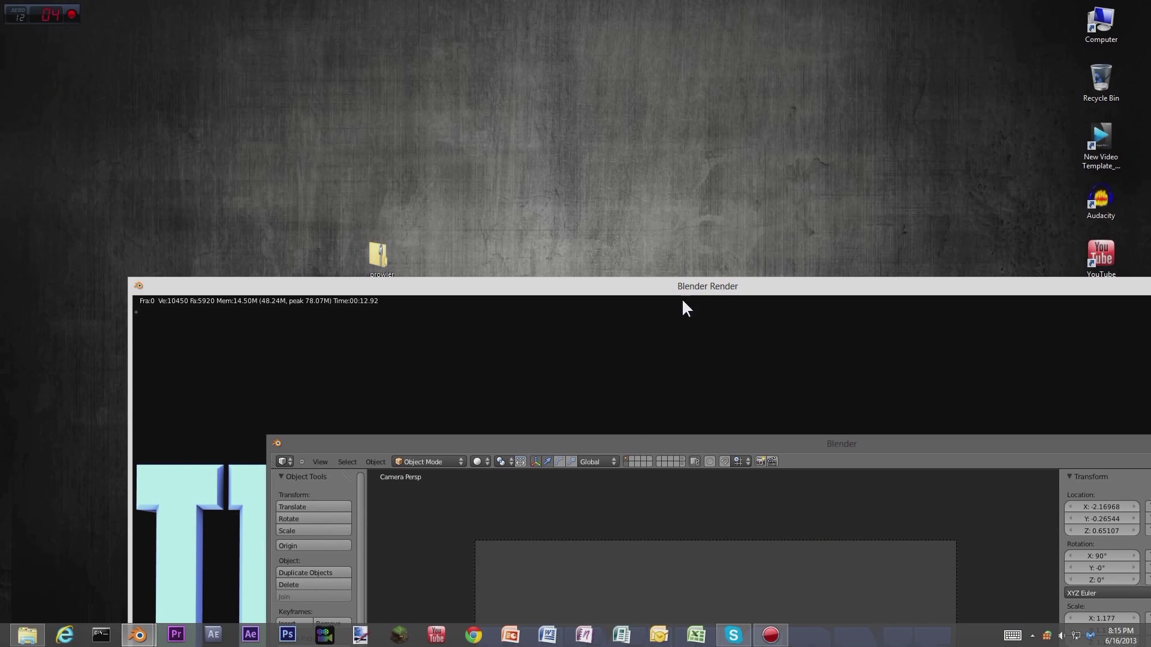
left_click_drag(720, 441, 725, 1)
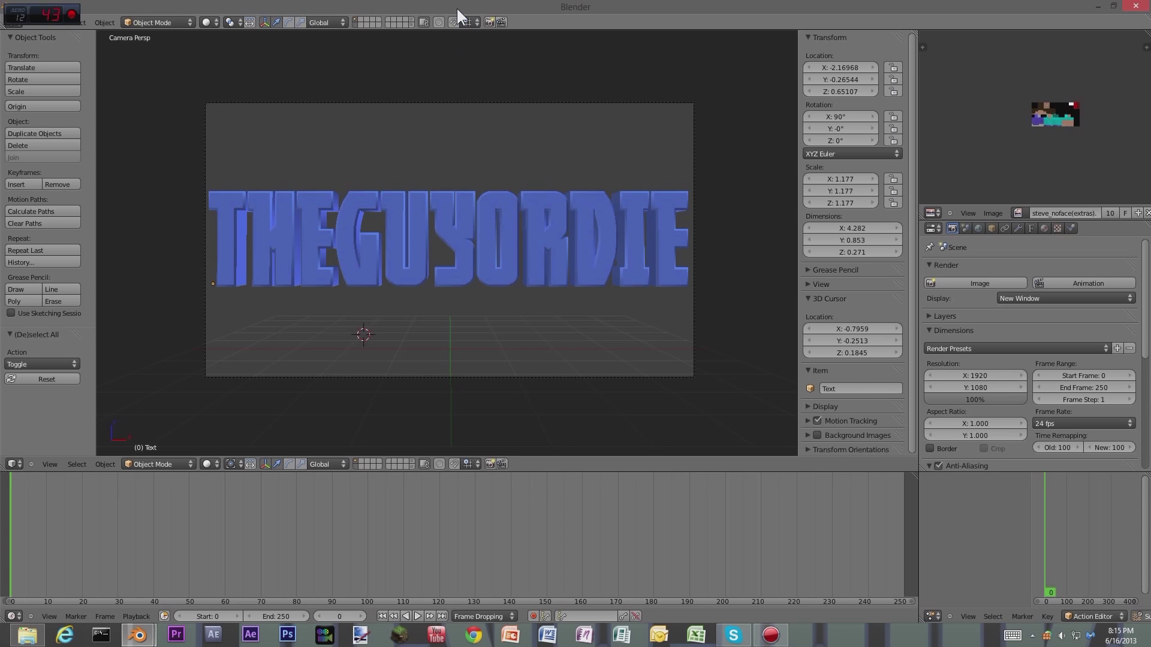
Render the image once more with the render window at full screen, and look over the whole text
key("F12")
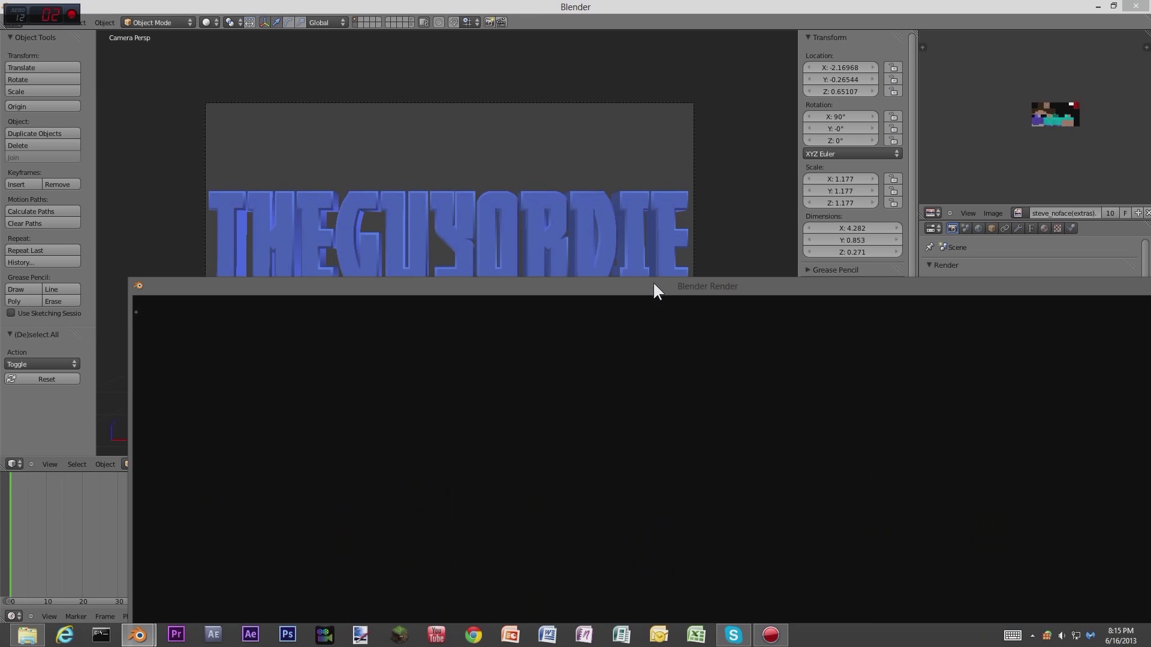
left_click_drag(650, 281, 527, 3)
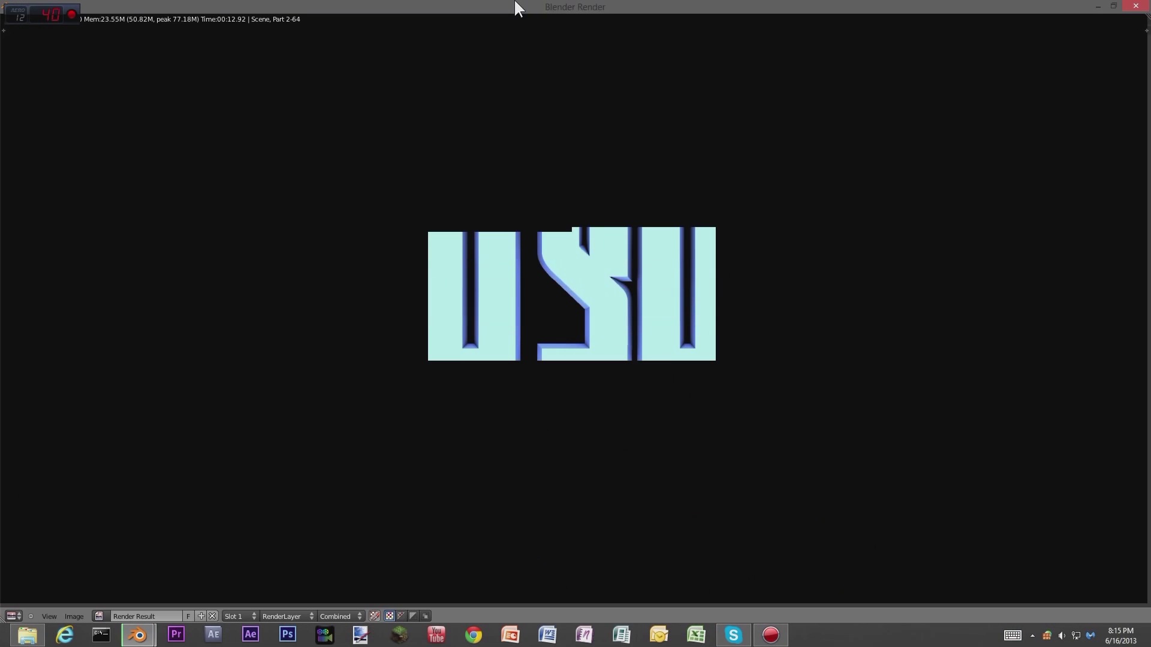
middle_click_drag(293, 250, 331, 276)
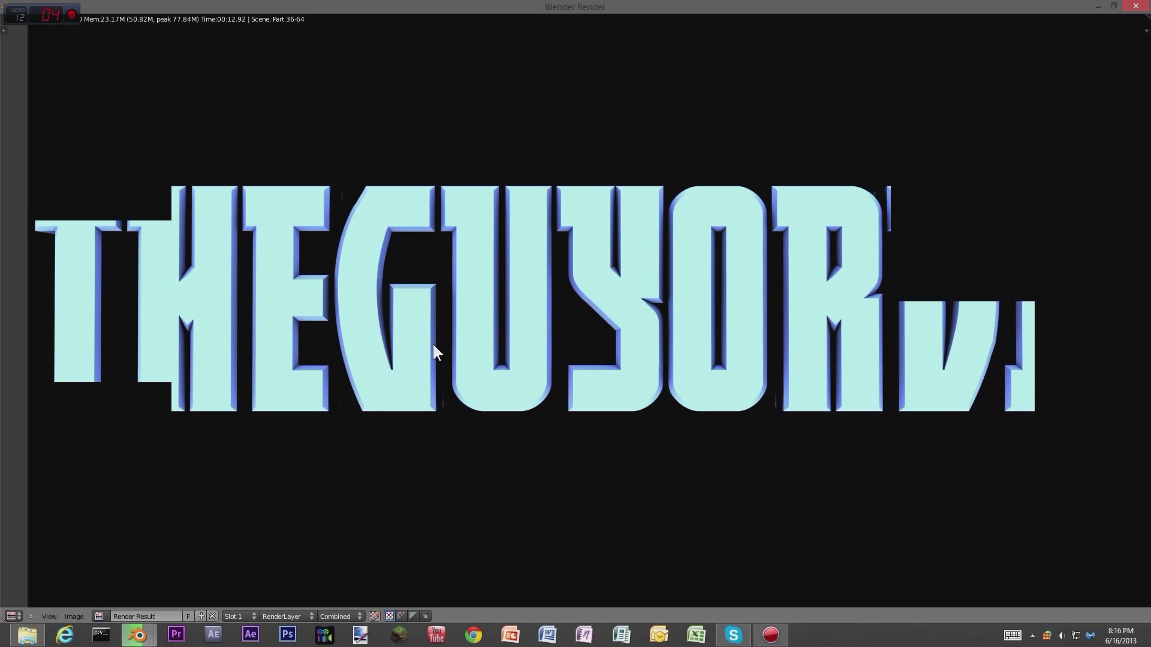
middle_click_drag(694, 351, 460, 352)
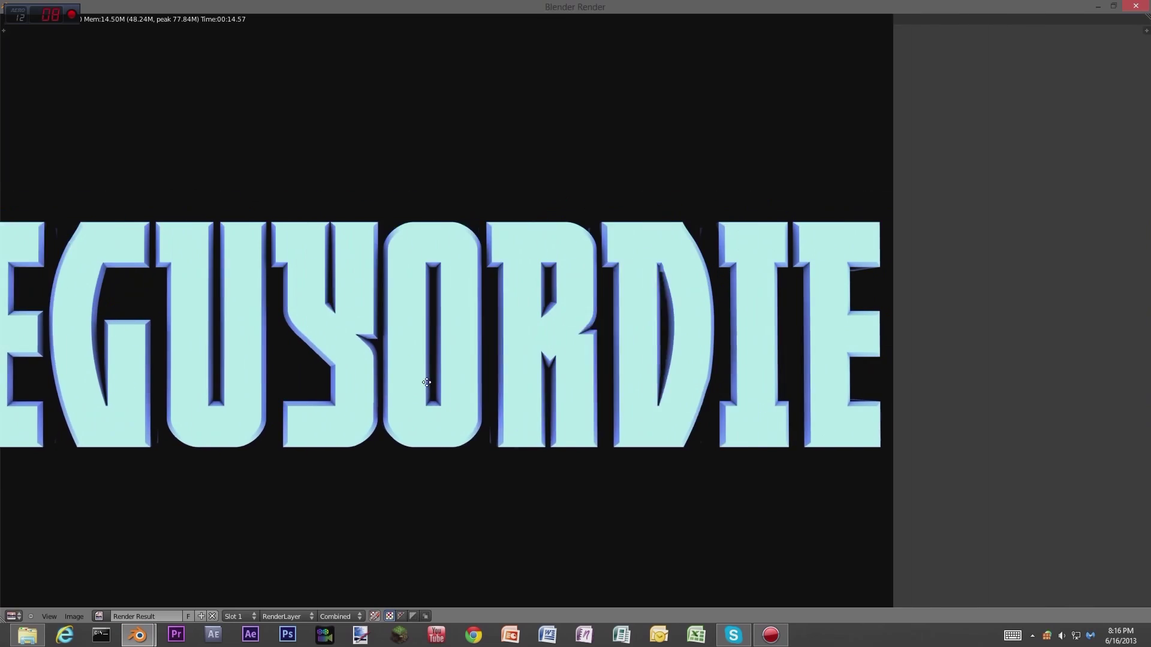
middle_click_drag(541, 316, 793, 310)
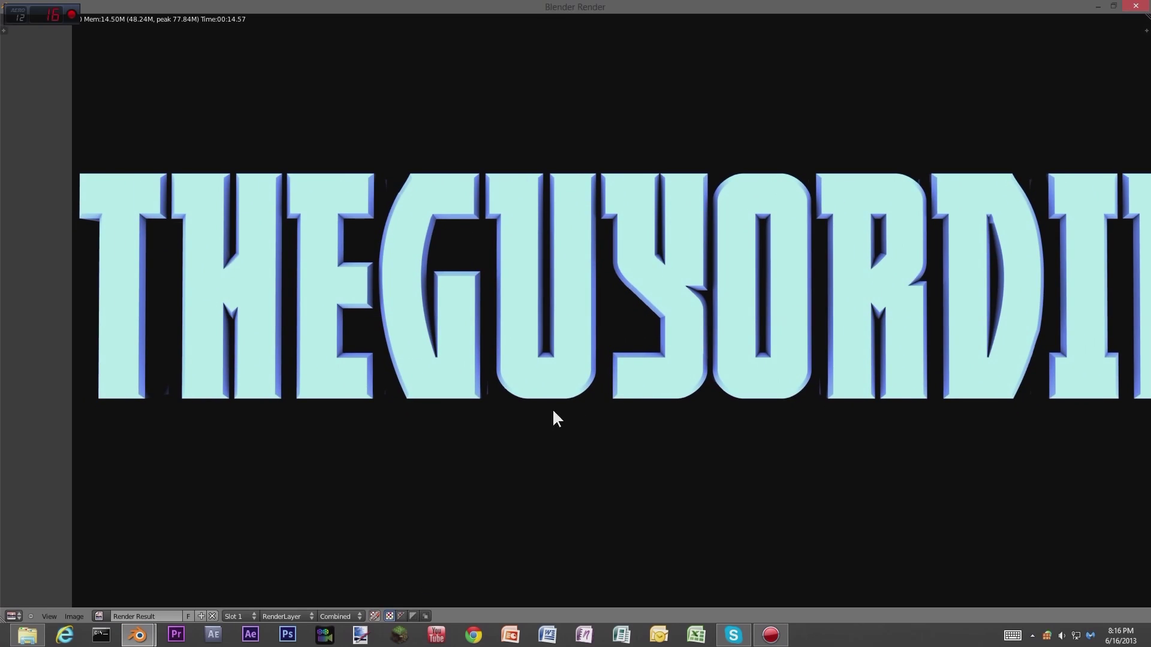
Save the rendered image to the Desktop as a PNG named Logo and close the render window
left_click(78, 614)
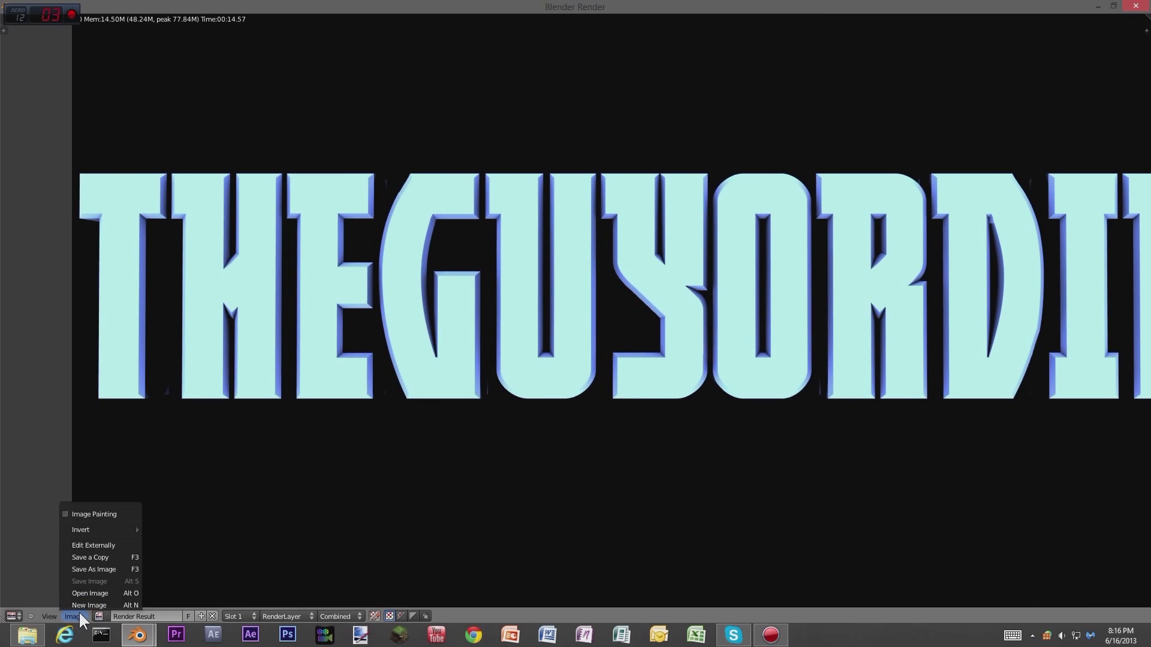
left_click(91, 570)
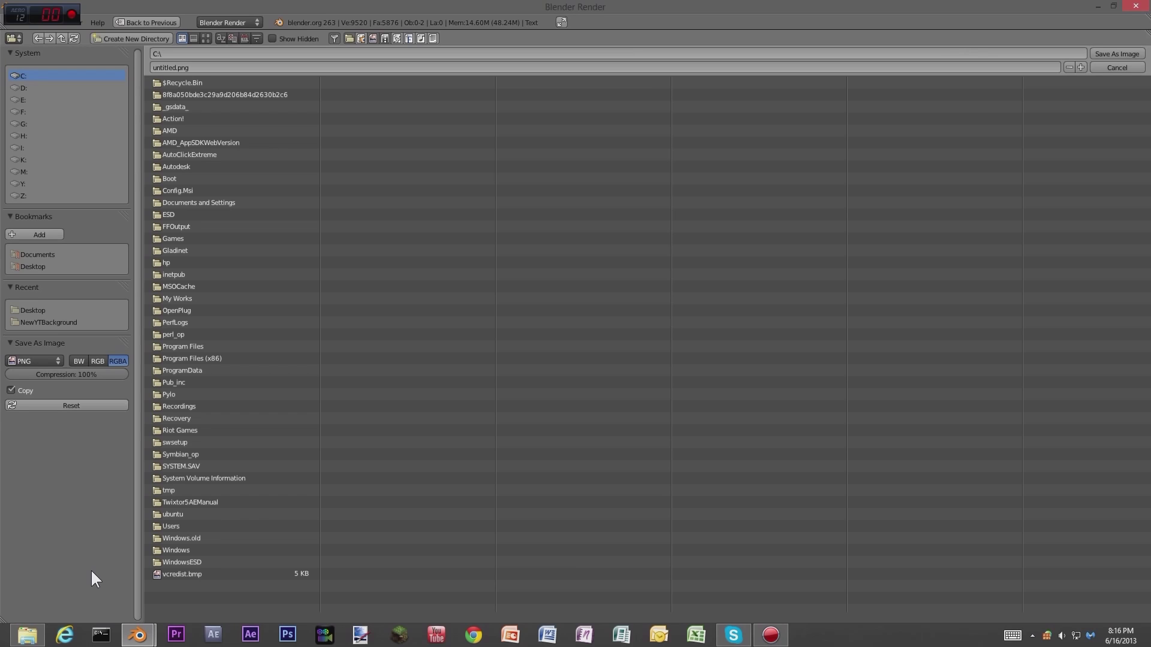
left_click(34, 265)
left_click(172, 68)
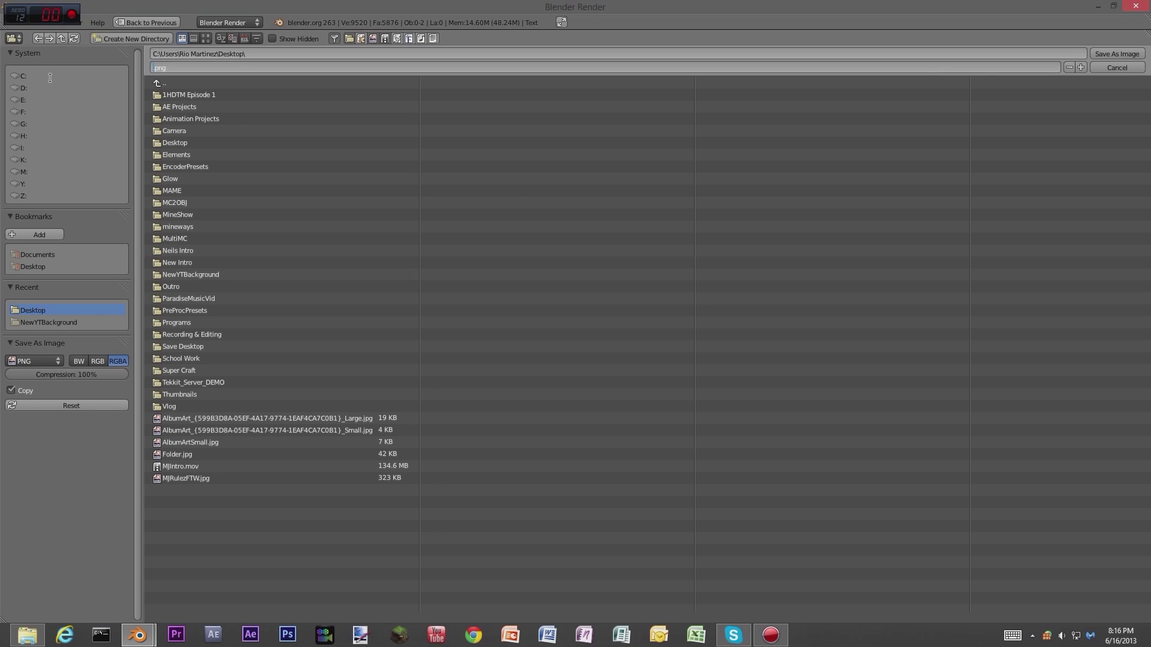
type("Lgo")
left_click(1108, 53)
left_click(1108, 53)
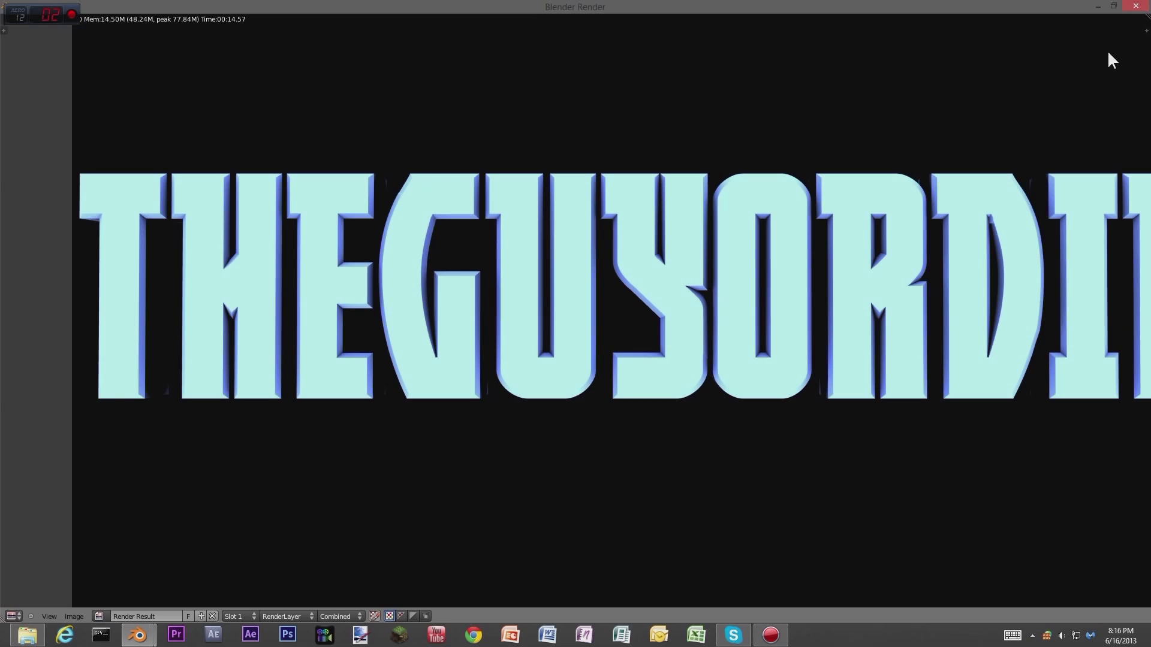
left_click(1135, 6)
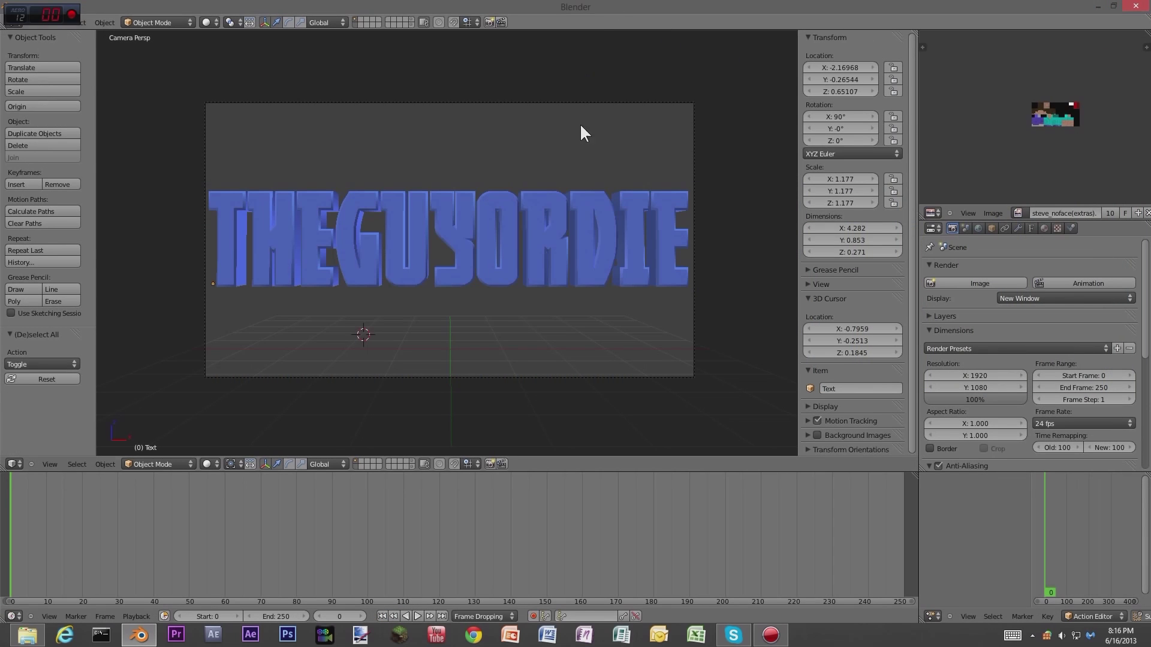
Select the THEGUYORDIE text and review its font and geometry settings, opening and cancelling the regular font's file browser
right_click(463, 257)
left_click(1031, 228)
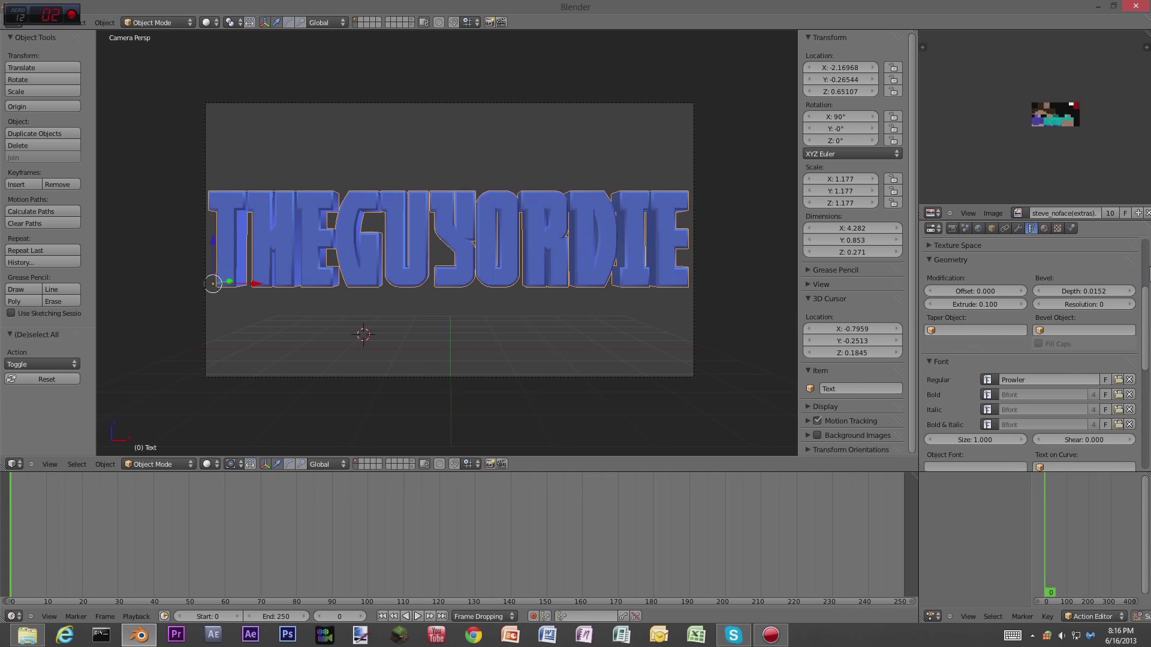
left_click_drag(1142, 306, 1141, 350)
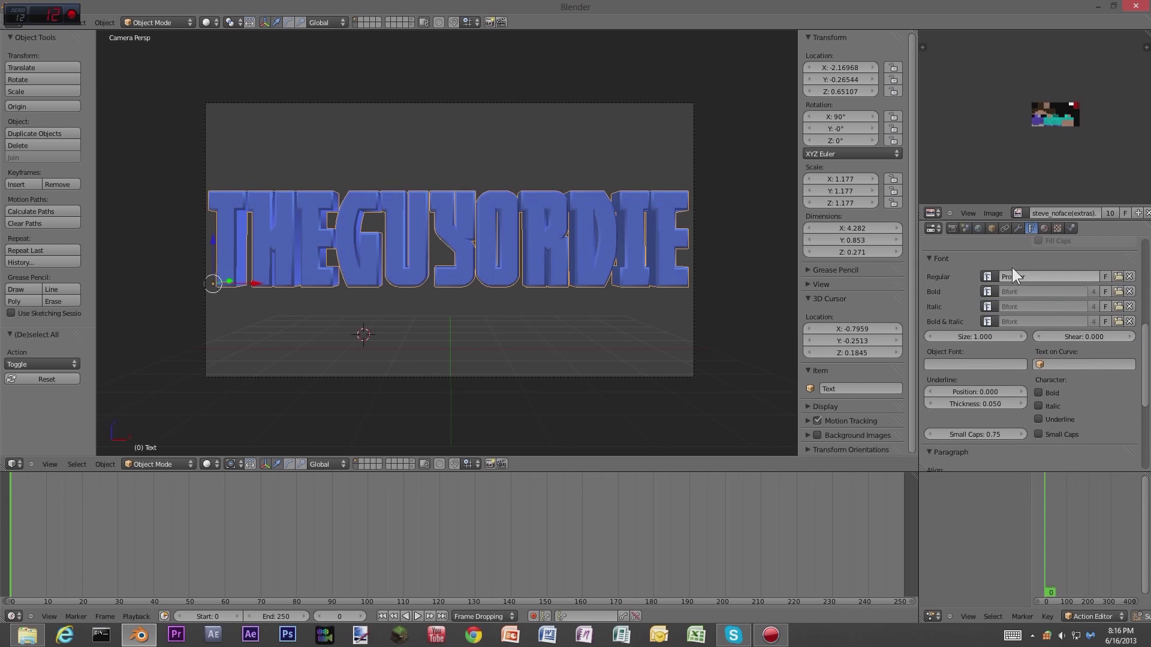
left_click(1118, 276)
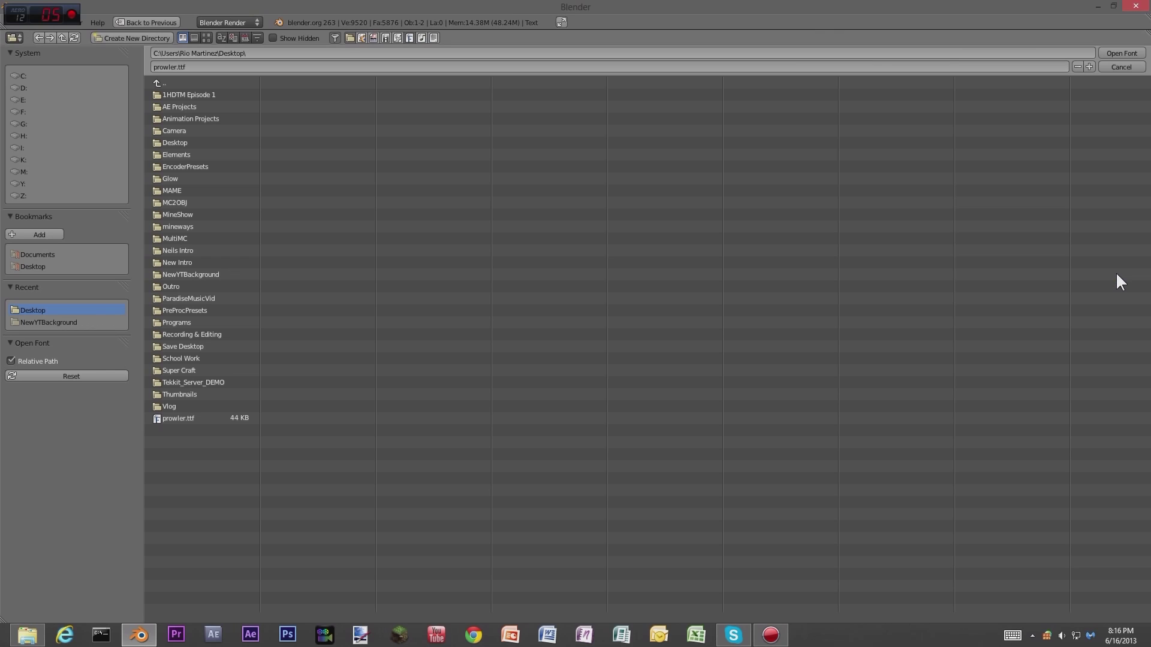
left_click(1118, 65)
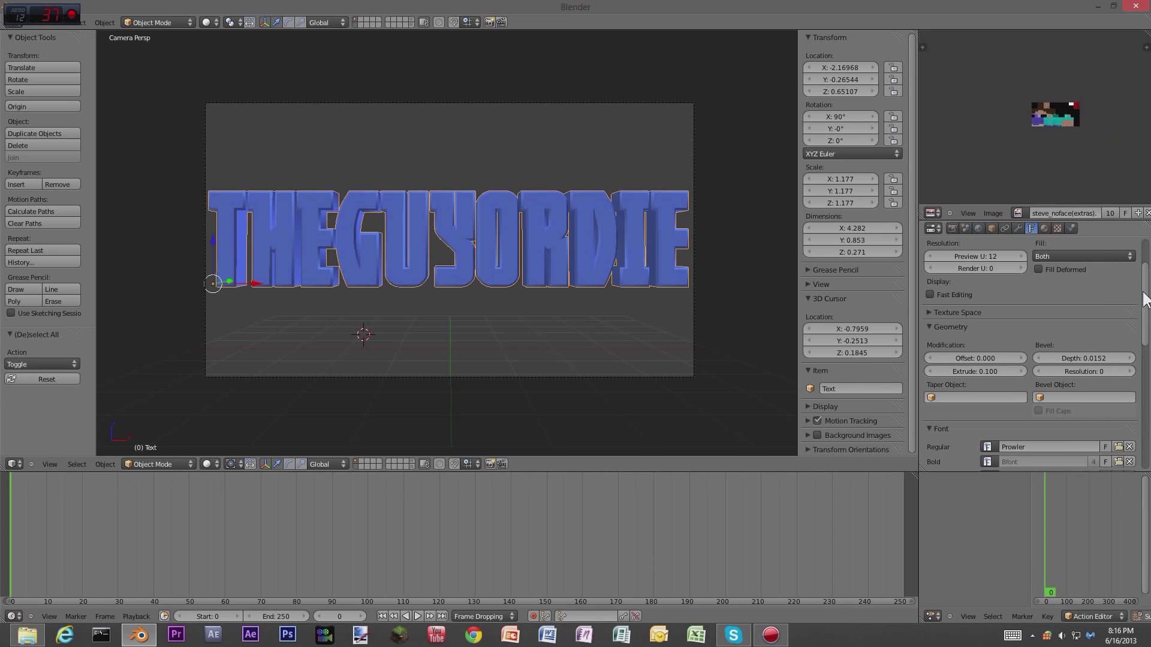
left_click_drag(1142, 295, 1141, 267)
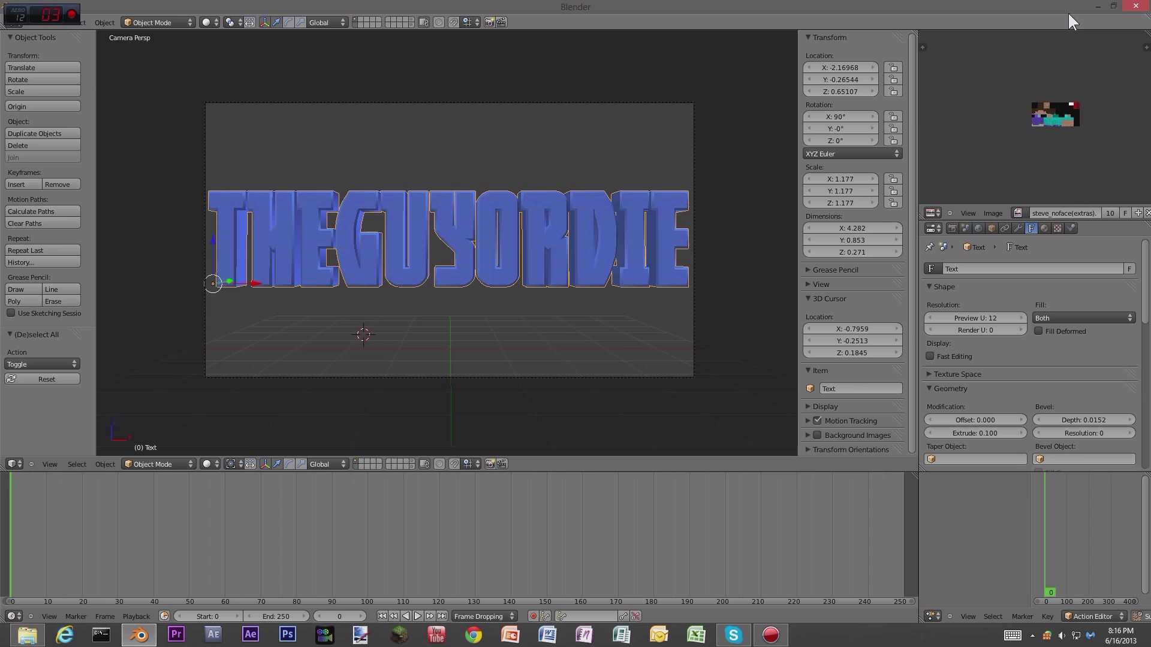
Close Blender and inspect the Logo image from the desktop in Windows Photo Viewer, both up close and whole
left_click(1141, 6)
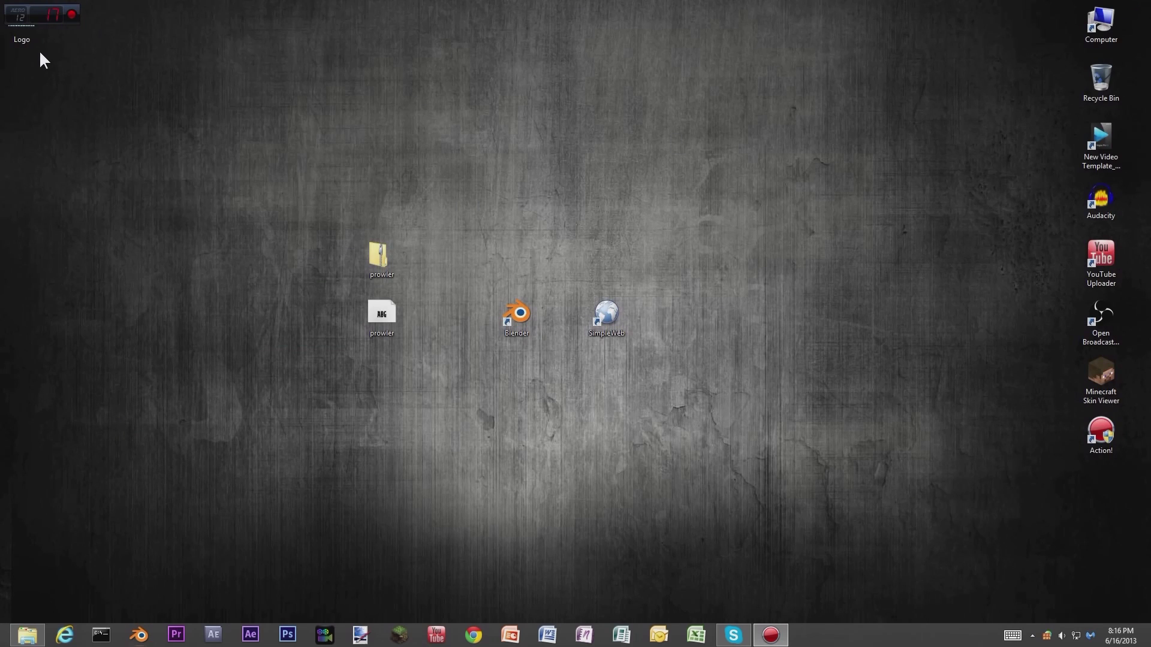
left_click_drag(28, 40, 475, 245)
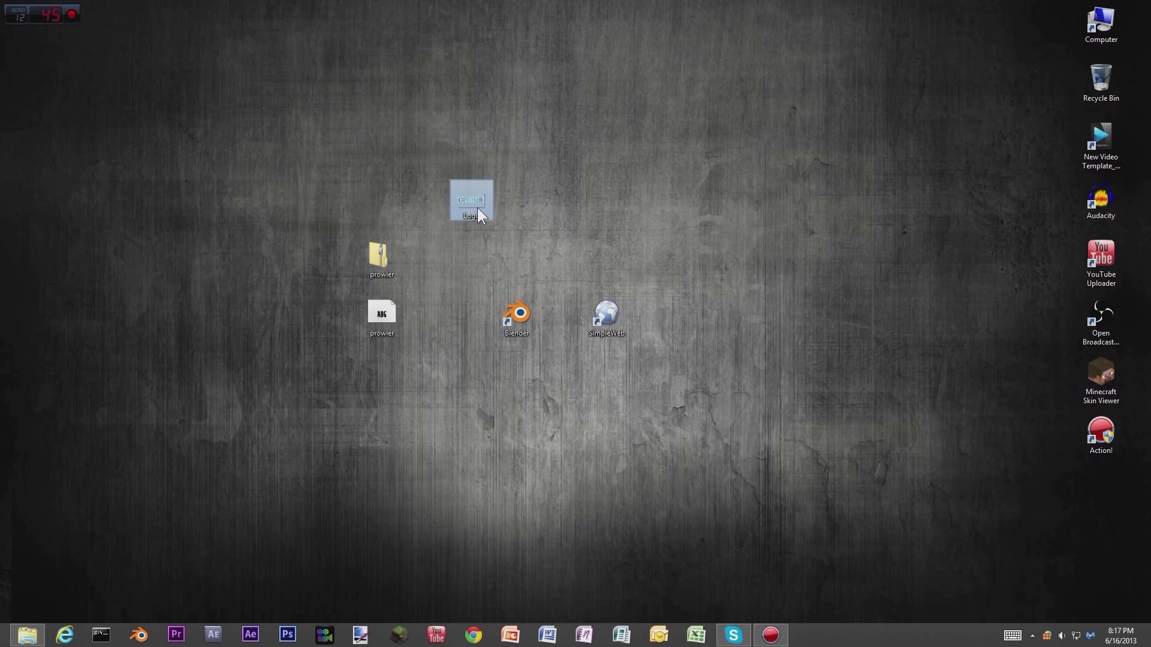
double_click(477, 208)
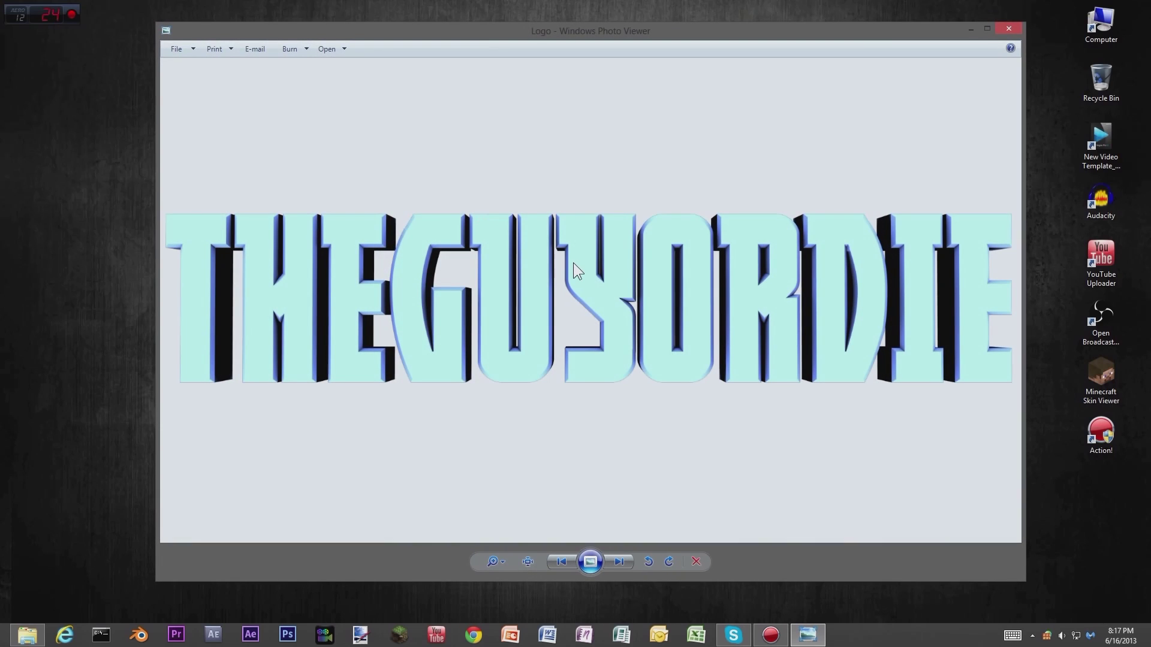
scroll(617, 287, "up", 3)
scroll(631, 288, "down", 4)
scroll(631, 290, "up", 2)
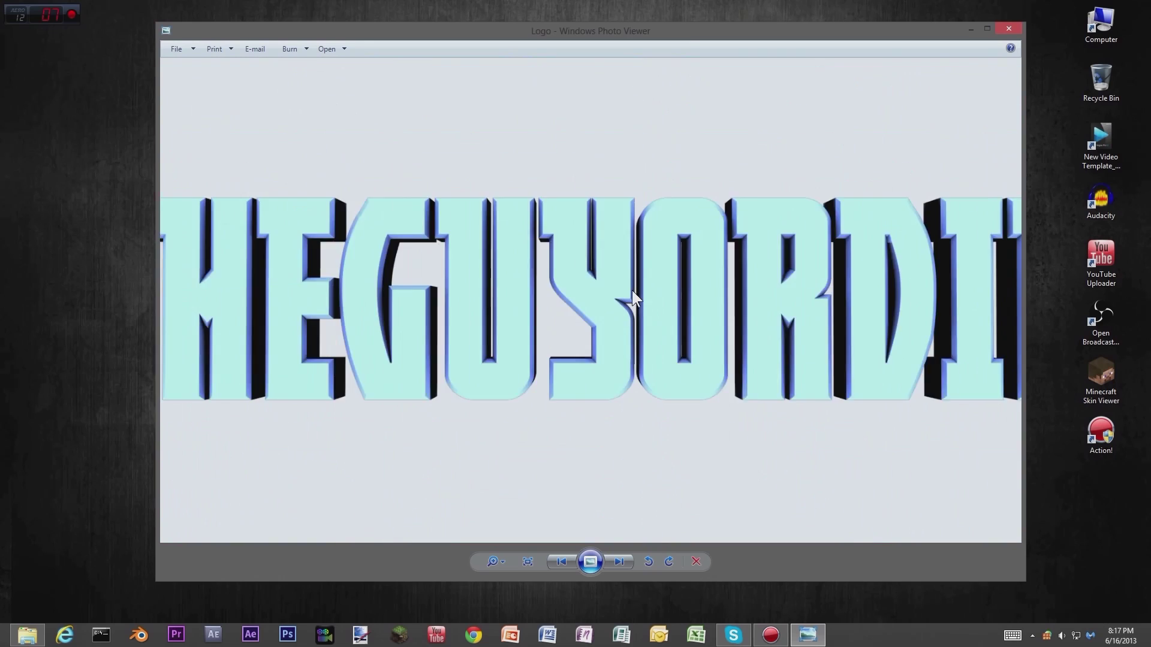
scroll(632, 290, "down", 3)
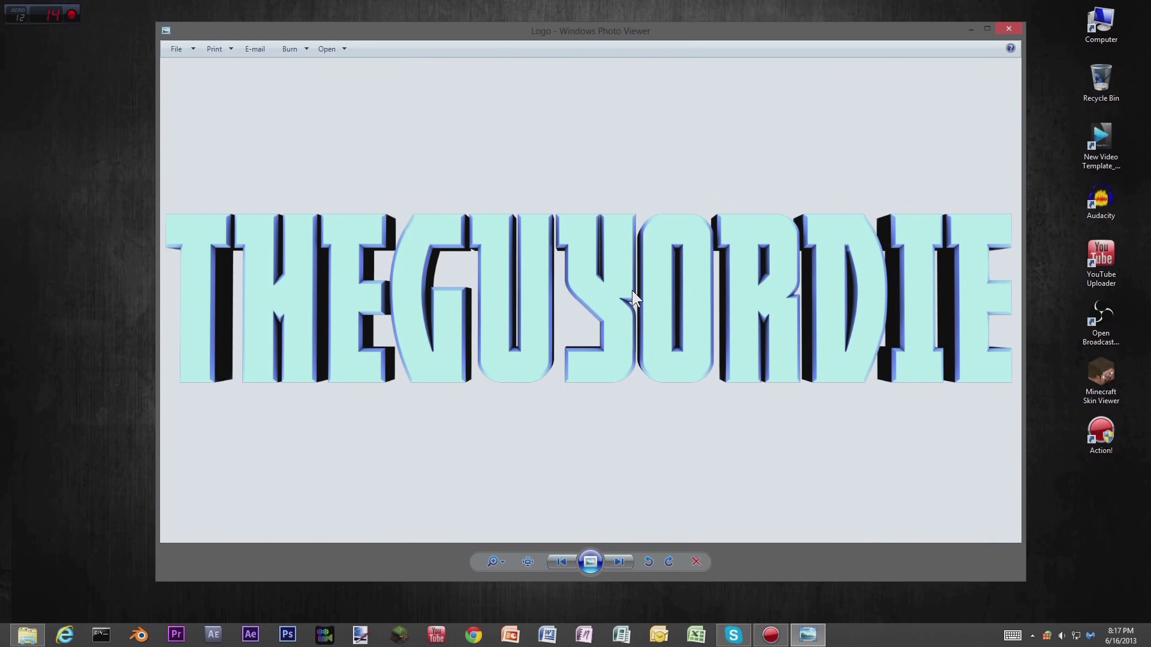
left_click(1009, 29)
Move the Logo file on the desktop beside the prowler font file
left_click_drag(473, 193, 281, 197)
left_click_drag(294, 343, 296, 339)
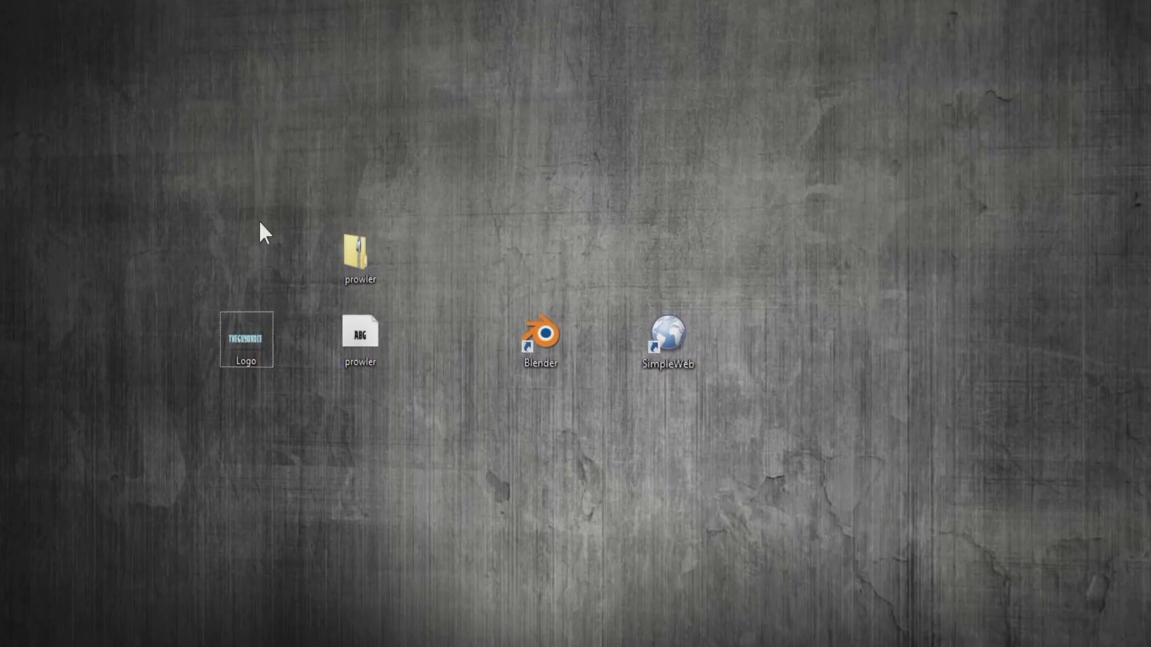
left_click_drag(308, 233, 296, 347)
left_click_drag(241, 393, 242, 394)
left_click_drag(448, 157, 373, 403)
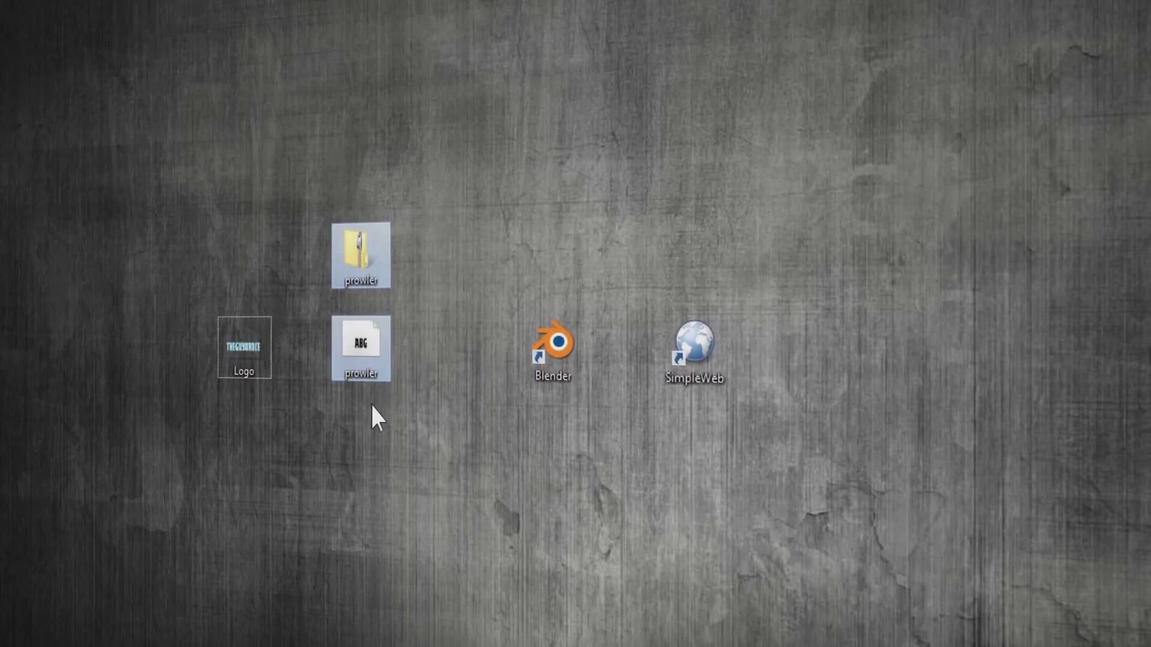
left_click_drag(887, 286, 517, 399)
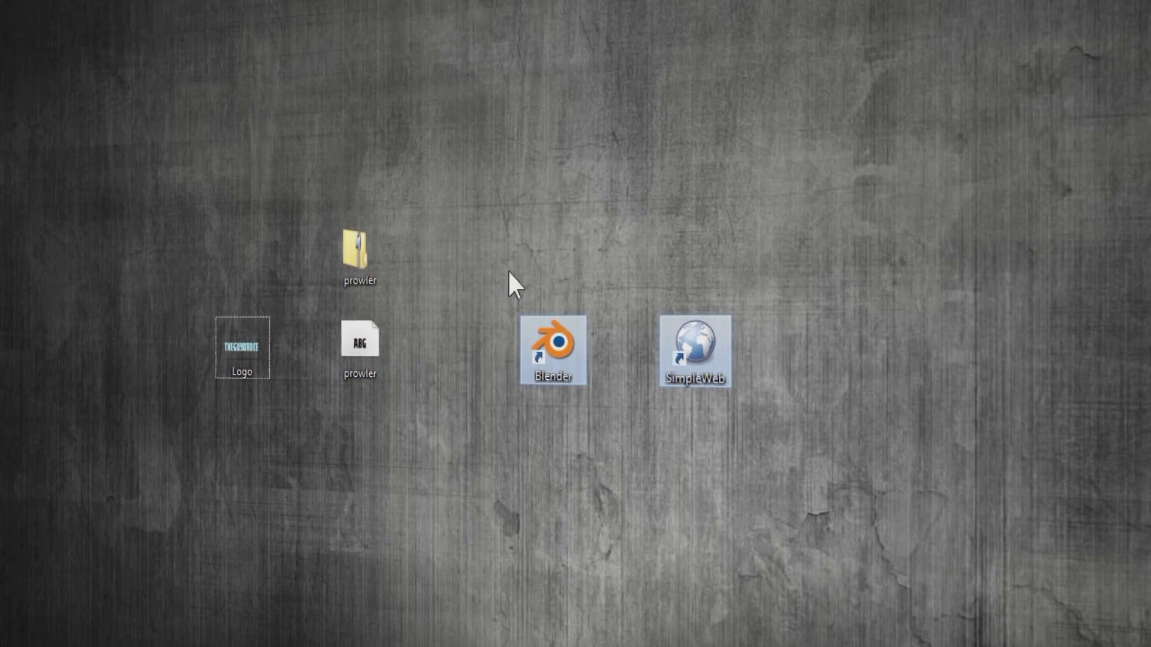
left_click_drag(390, 198, 366, 413)
left_click(576, 90)
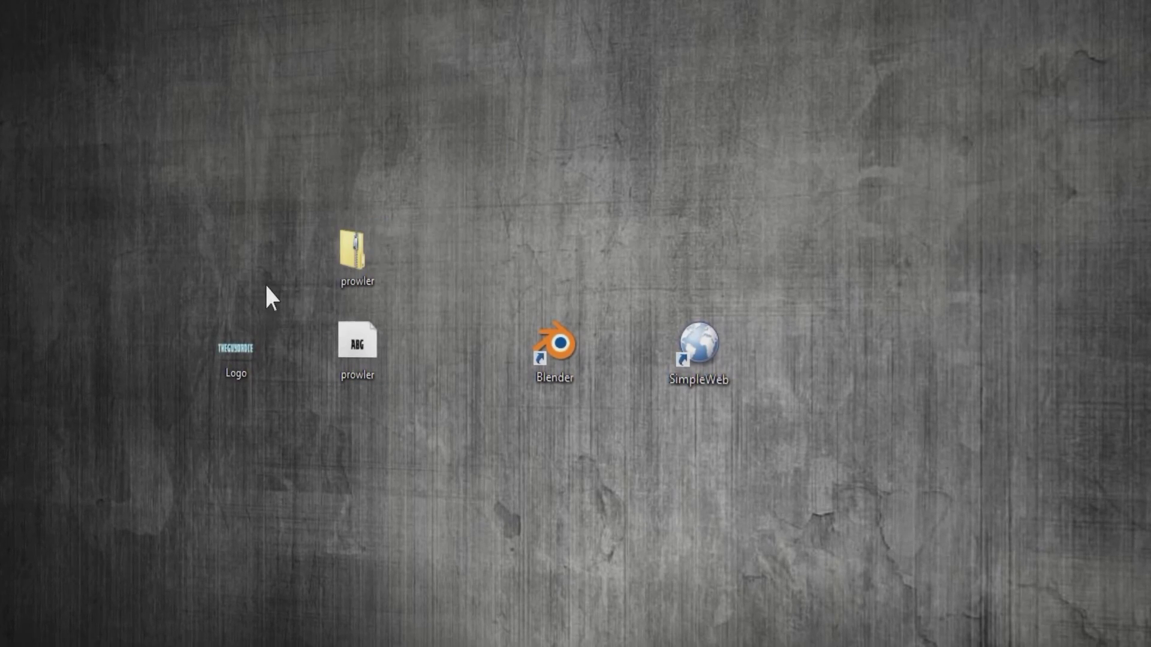
mouse_move(146, 236)
left_mouse_down()
mouse_move(280, 454)
mouse_move(124, 235)
left_mouse_up()
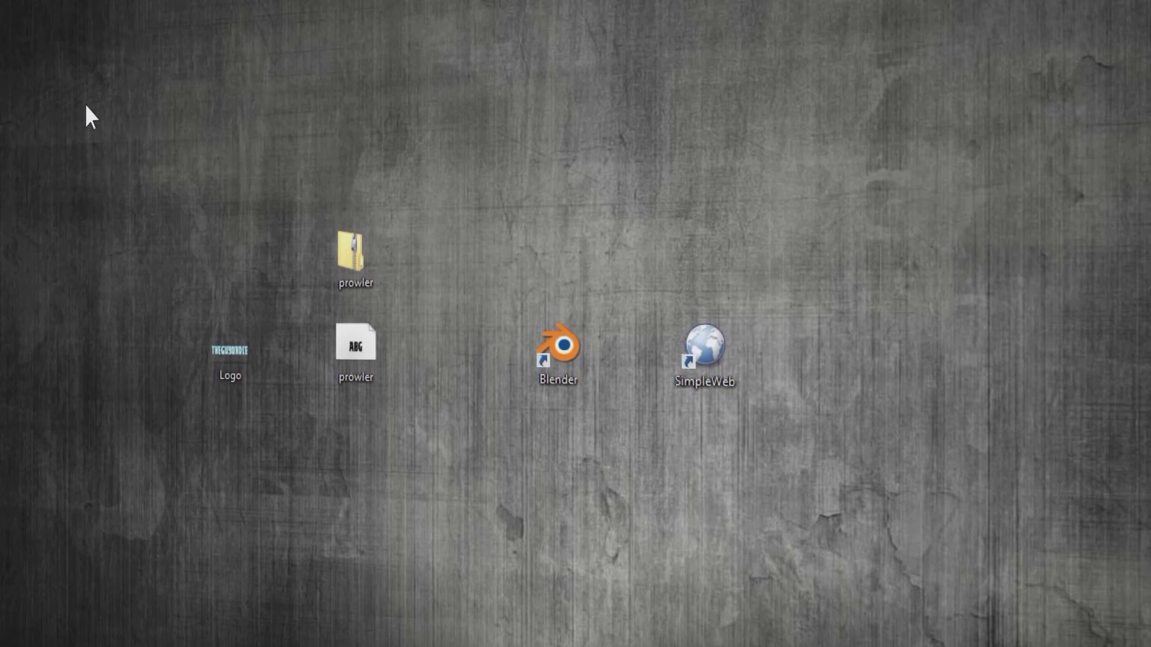
Move the Logo file to the open desktop space above the Blender shortcut
left_click_drag(227, 331, 501, 545)
left_click(646, 561)
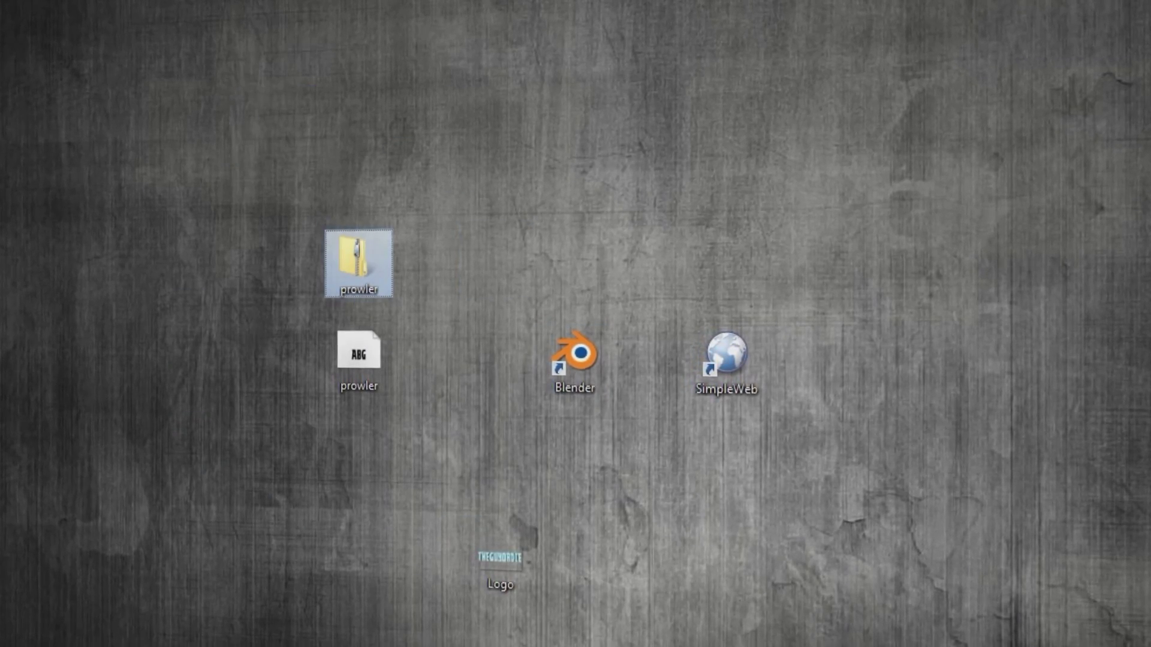
left_click_drag(502, 560, 558, 171)
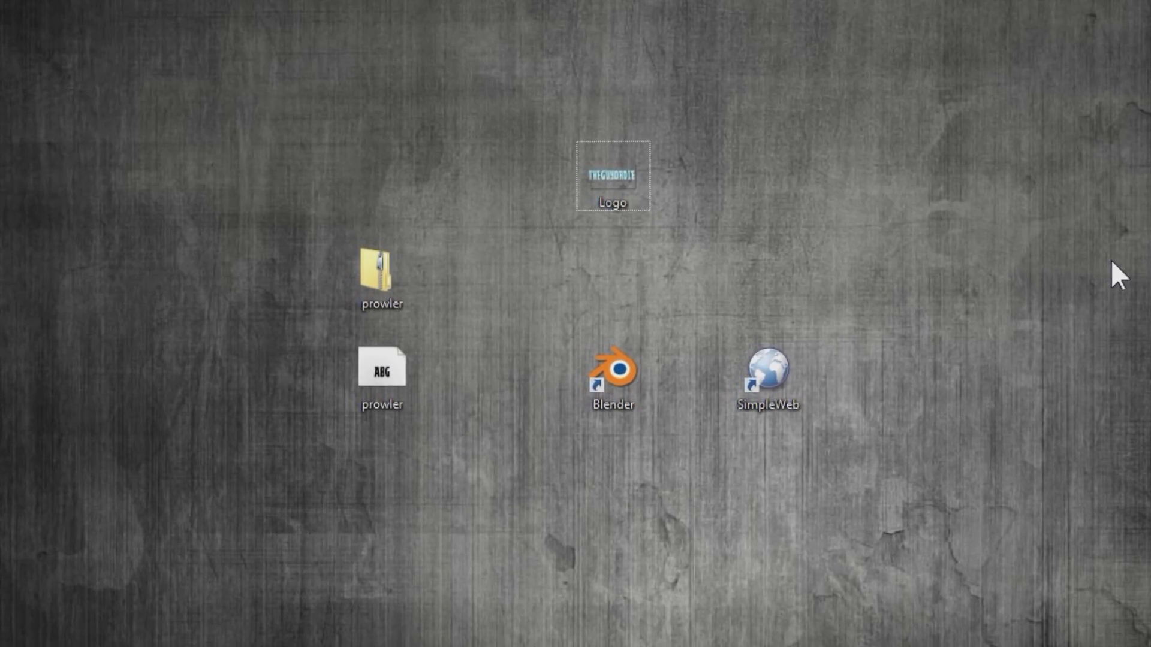
left_click_drag(1112, 263, 929, 139)
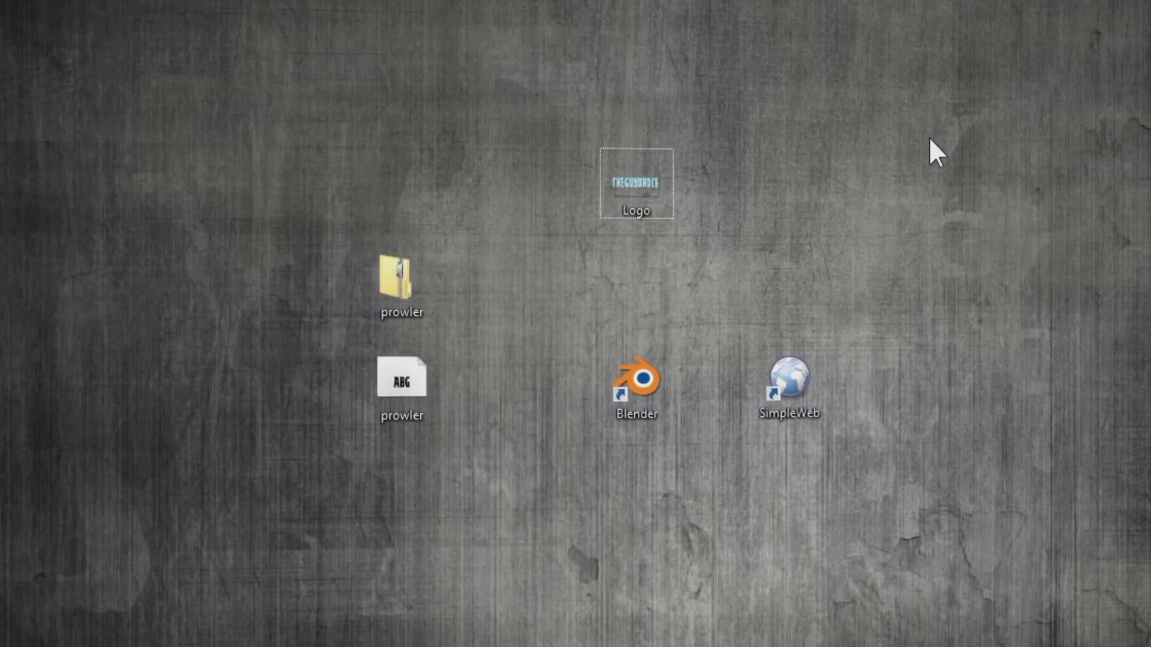